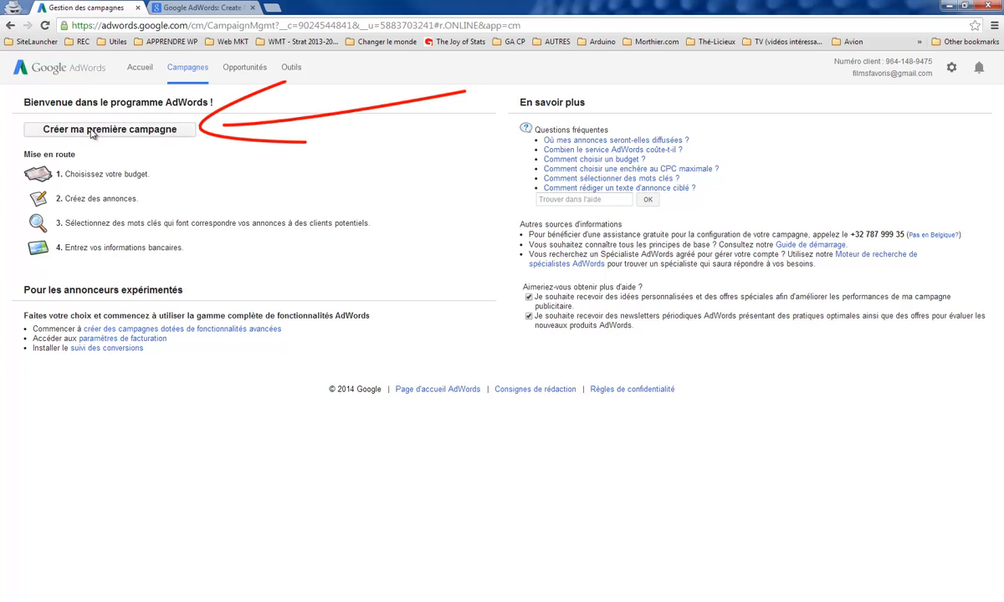
Start creating the first campaign and set its type to Réseau de Recherche uniquement with Toutes les fonctionnalités
click(92, 130)
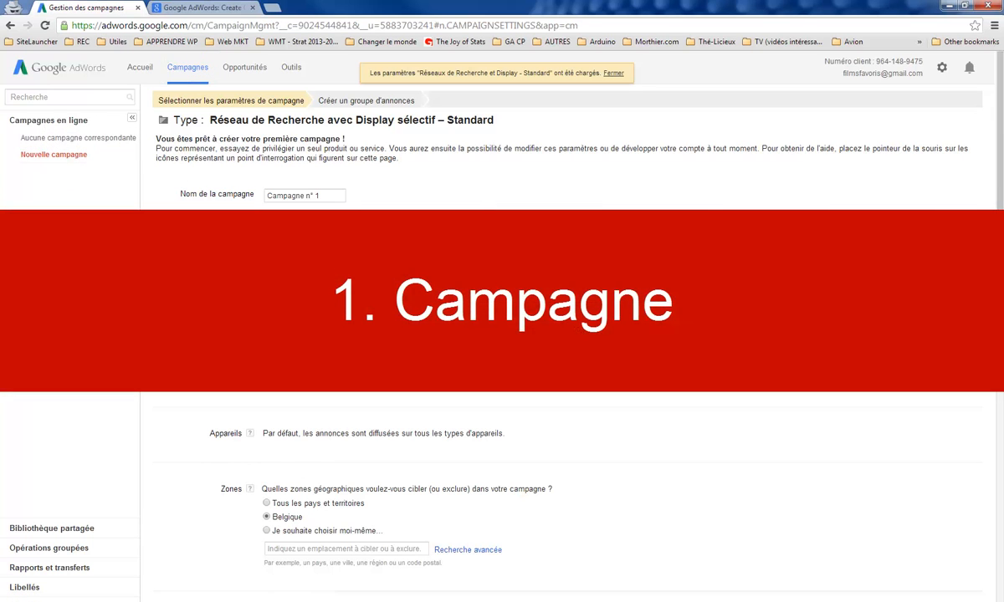
click(331, 195)
drag(330, 195, 274, 193)
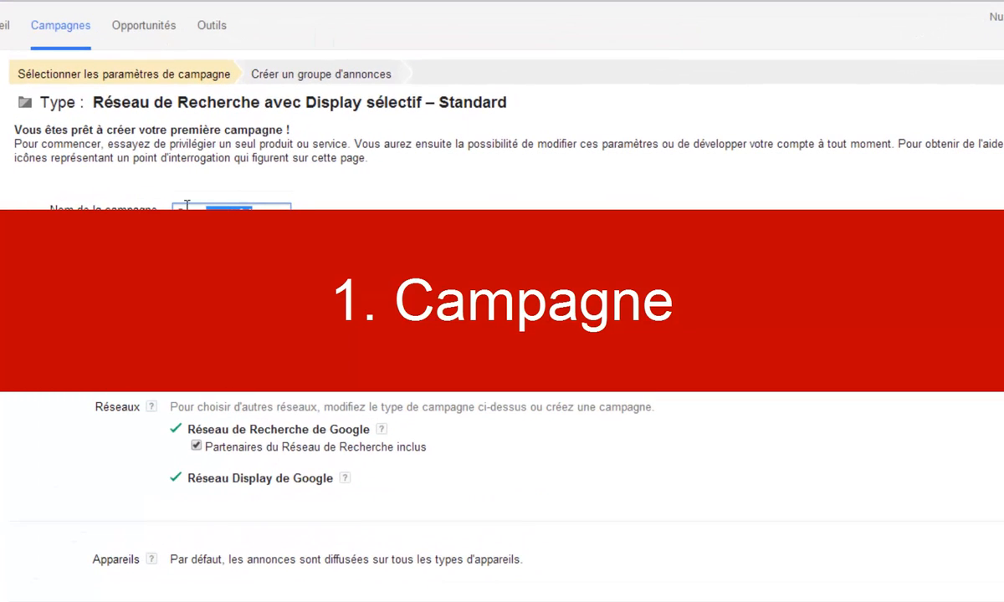
drag(186, 205, 155, 204)
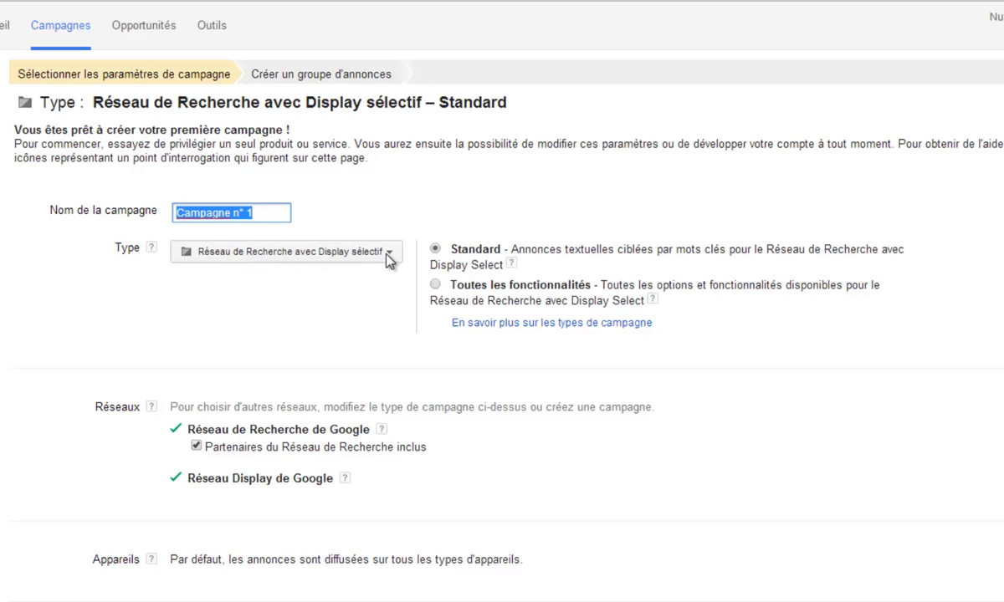
click(323, 258)
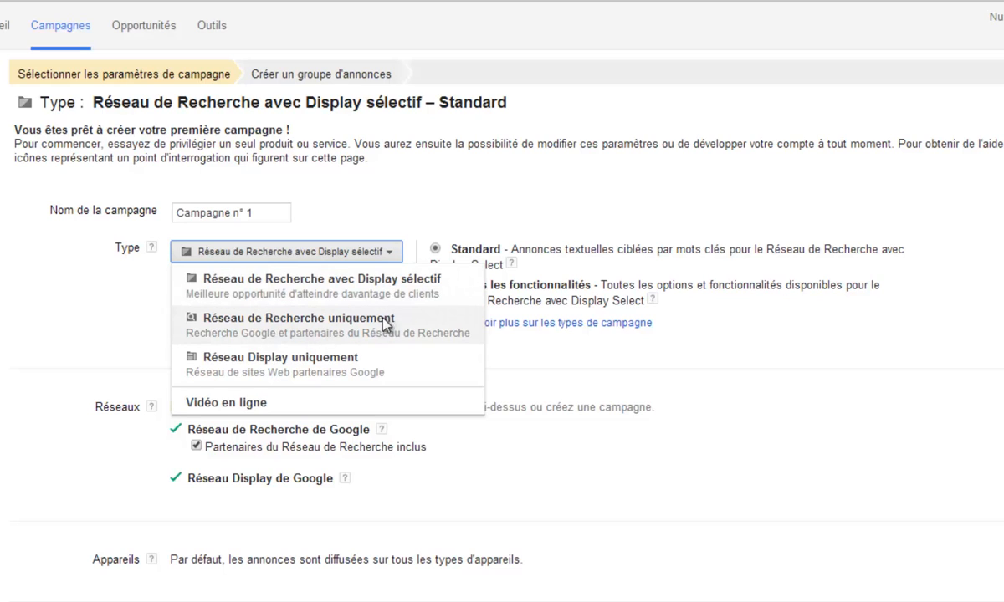
click(334, 326)
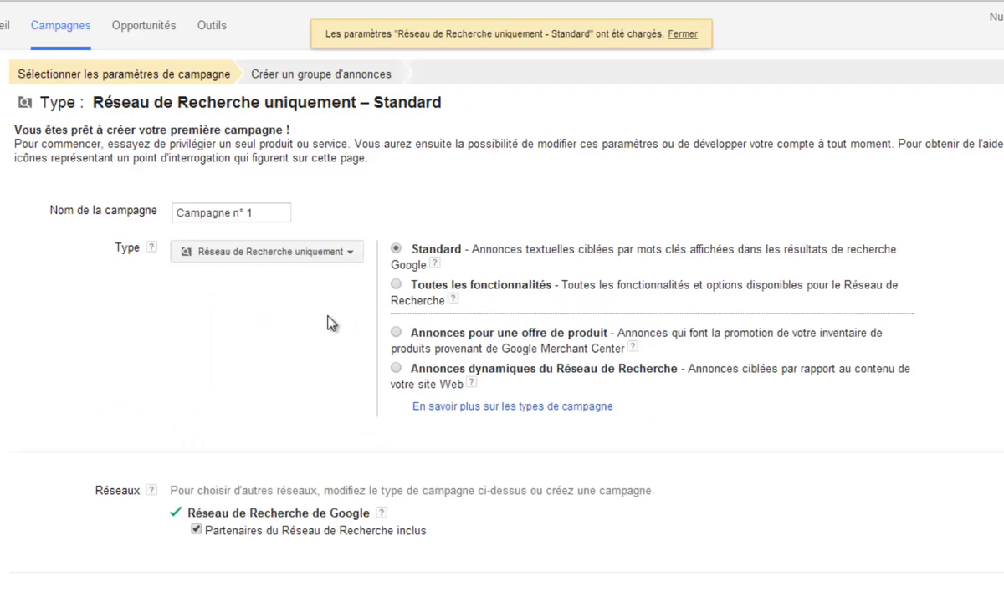
click(396, 286)
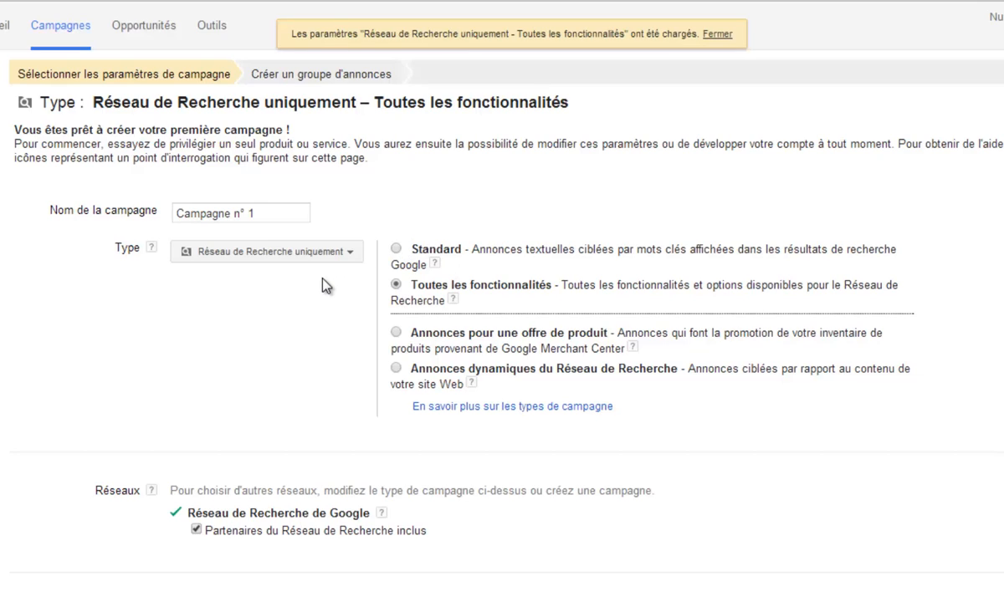
Name the campaign "[S] Chaussures"
click(222, 213)
drag(280, 213, 57, 227)
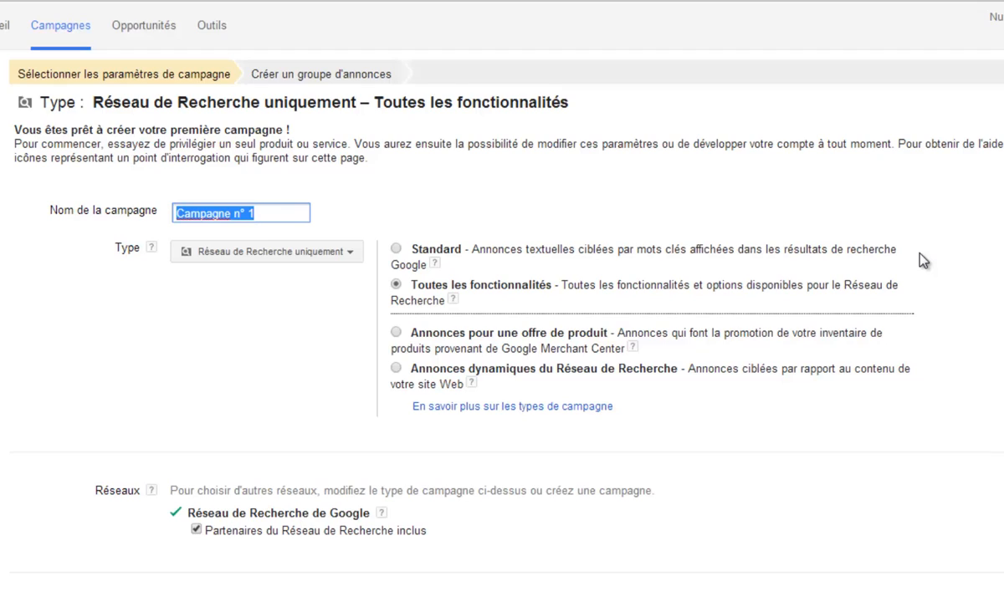
key(BackSpace)
text([S)
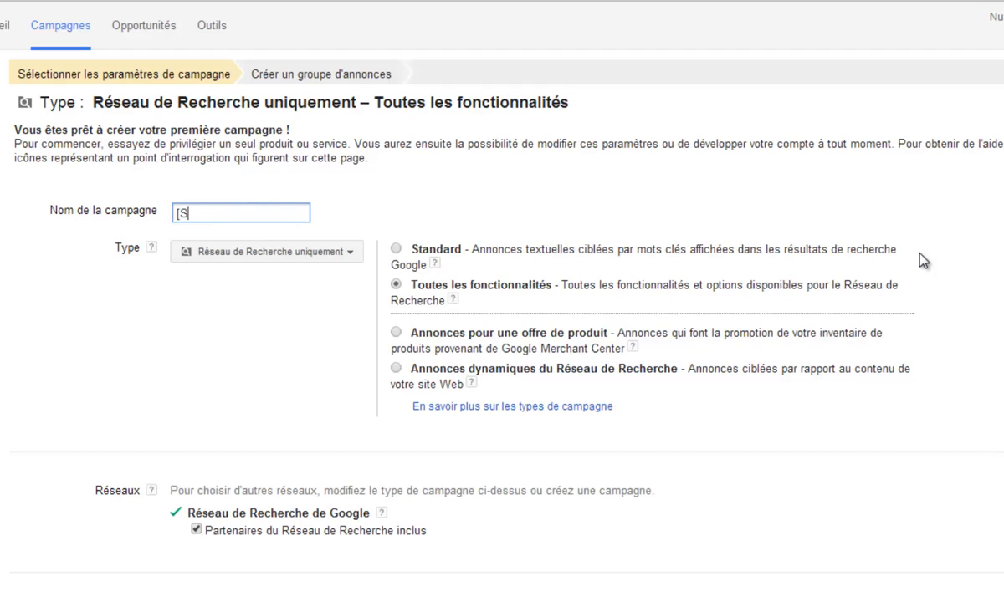
text(])
text( -)
key(BackSpace)
key(BackSpace)
text(Chaussures)
Exclude the Search Network partners (Partenaires du Réseau de Recherche) from the campaign's networks
scroll(133, 338, down, 1)
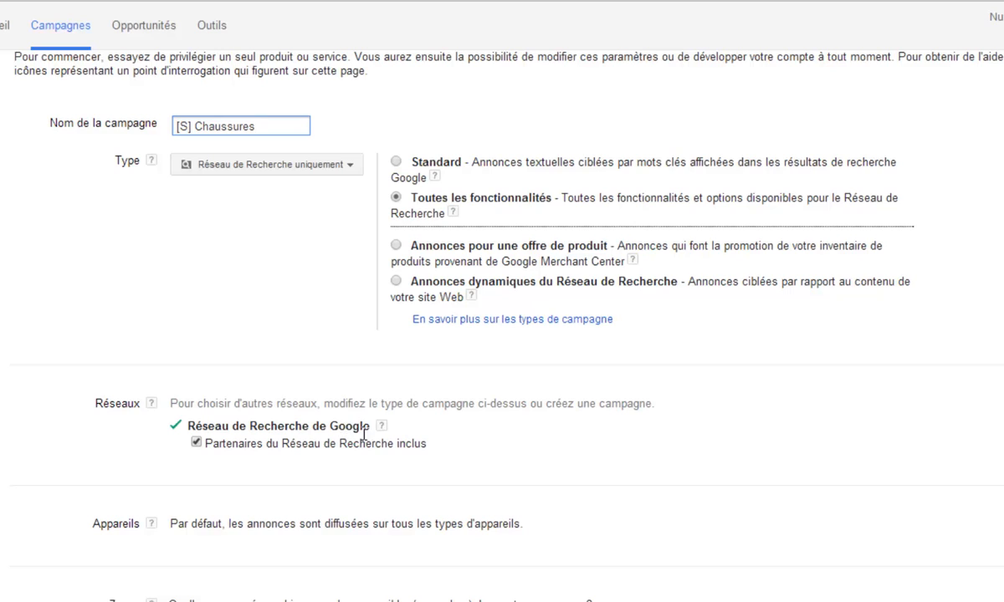
mouse_move(383, 428)
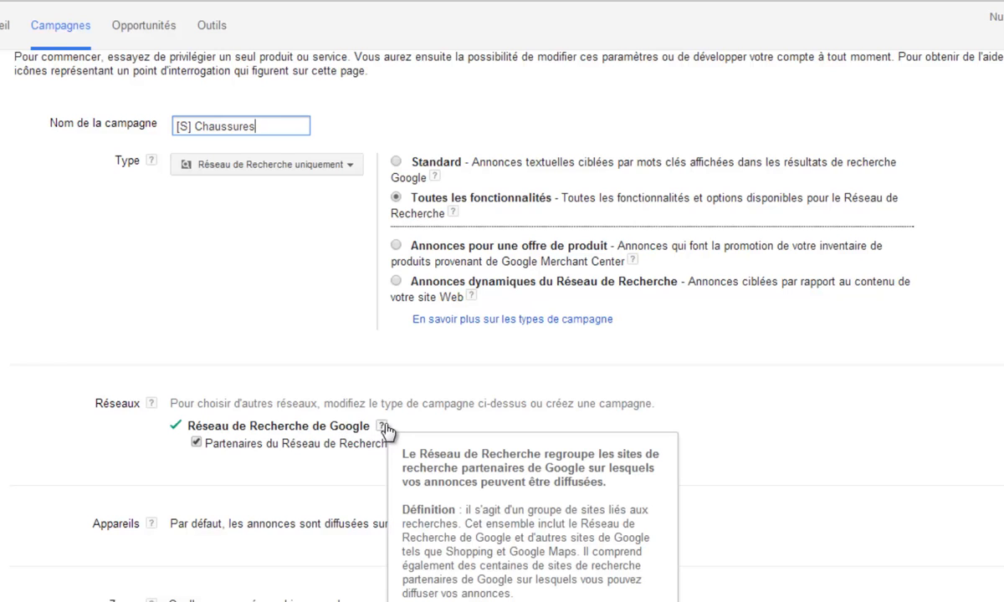
click(196, 443)
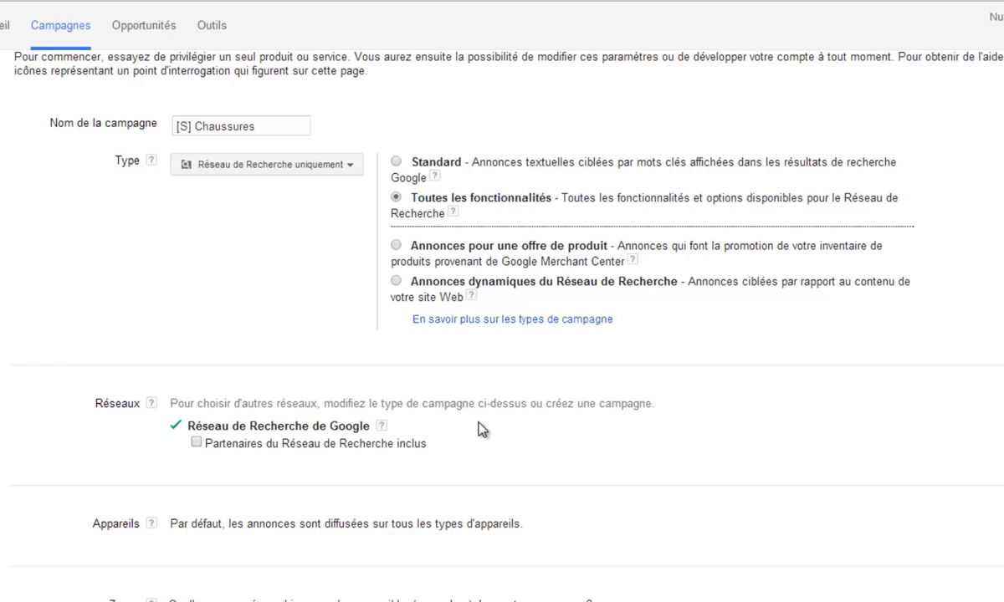
Choose custom geographic targeting for the campaign and add the province Bruxelles, Belgique as a targeted zone
scroll(422, 433, down, 3)
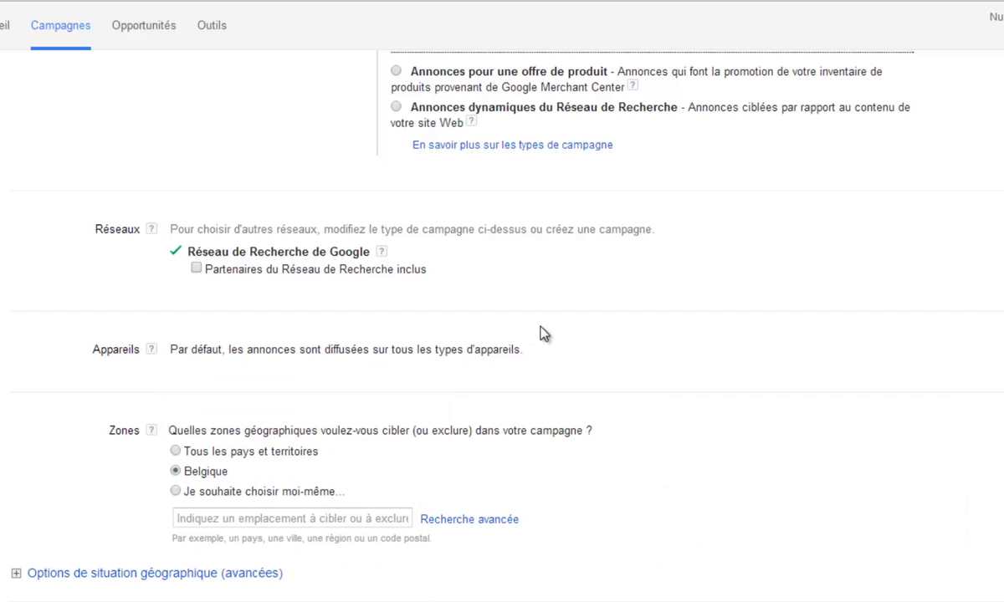
drag(521, 349, 164, 349)
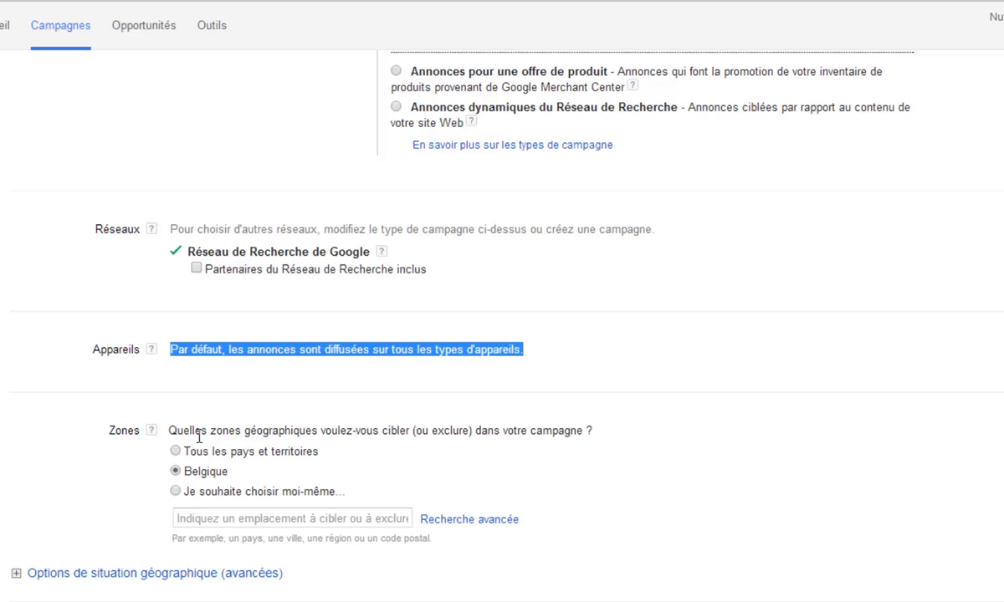
mouse_move(200, 430)
mouse_down()
mouse_move(590, 443)
mouse_move(519, 427)
mouse_move(216, 435)
mouse_up()
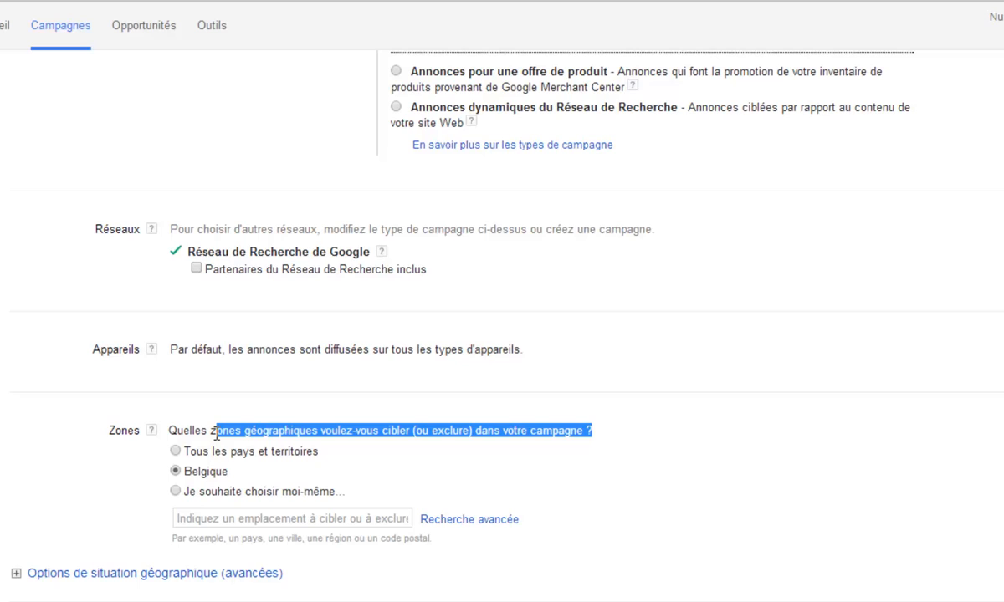
click(177, 492)
click(203, 513)
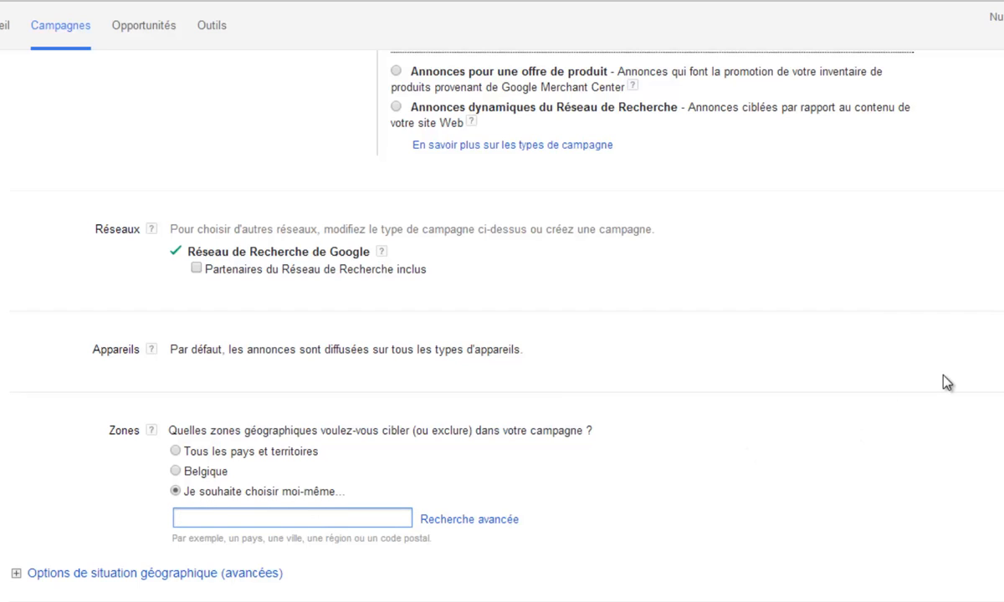
text(Bruxelles)
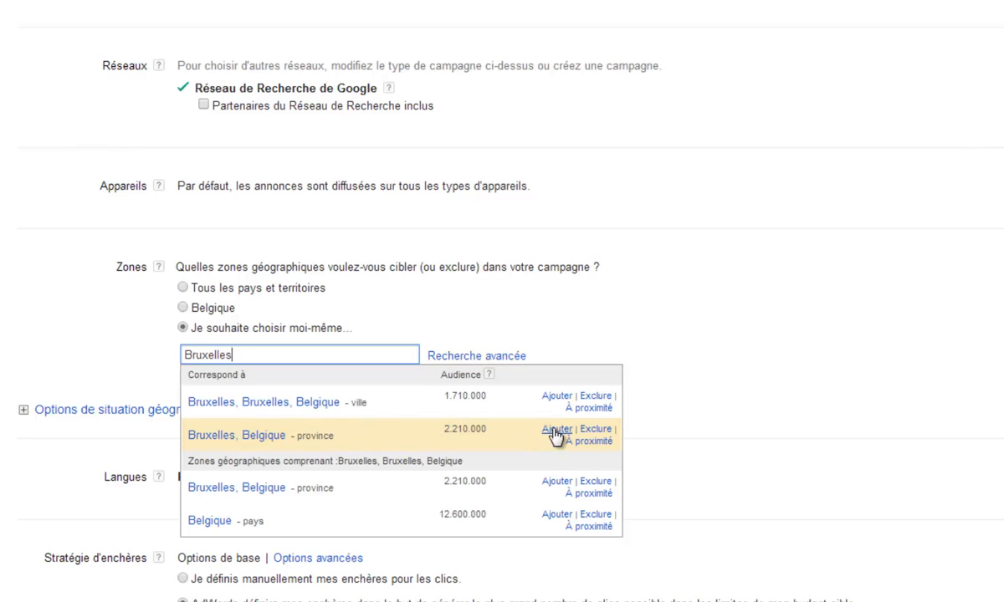
click(211, 435)
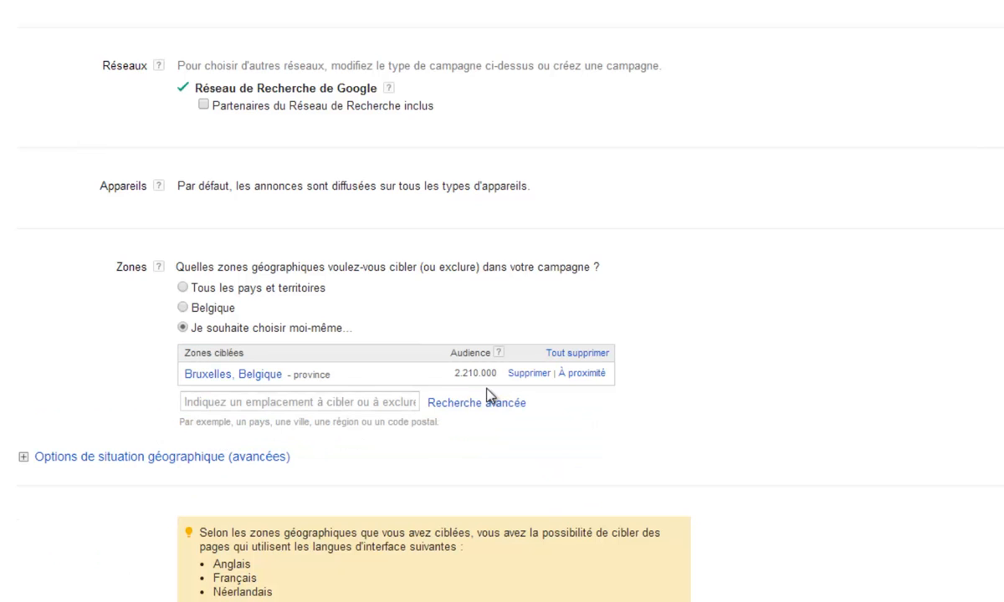
Add the city Namur, Namur, Belgique to the targeted zones
click(399, 401)
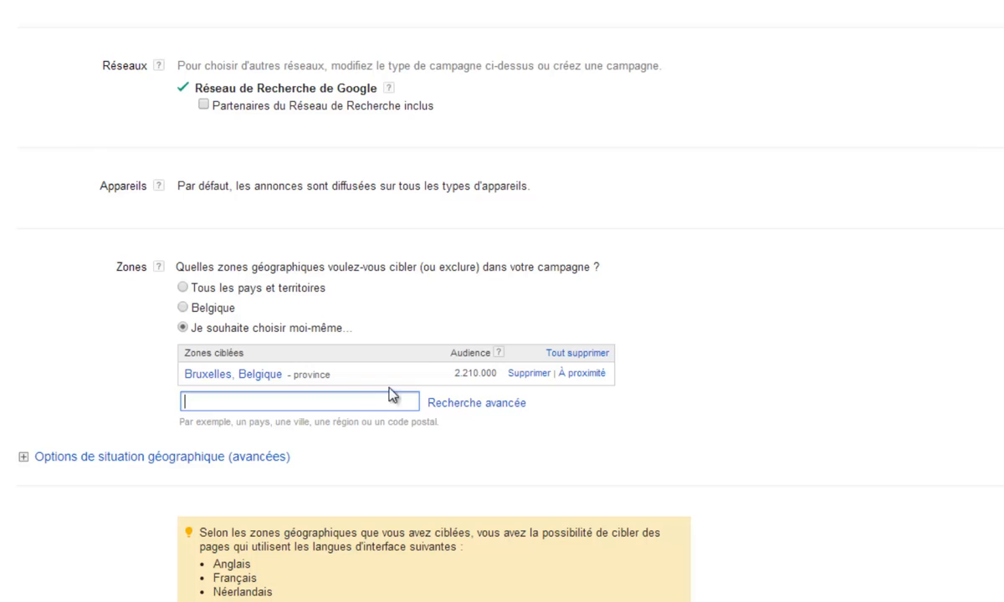
text(Namur)
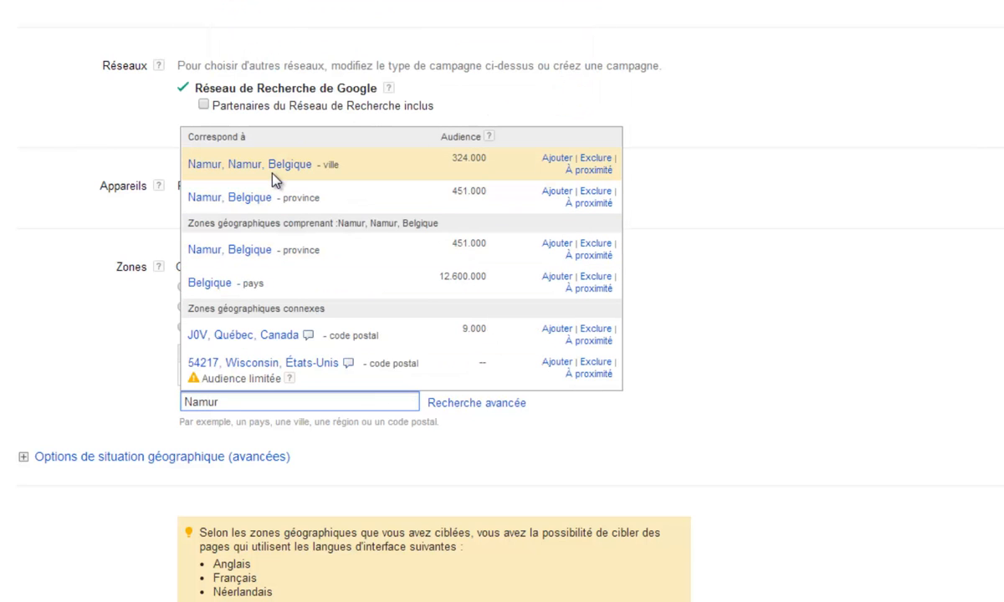
click(252, 163)
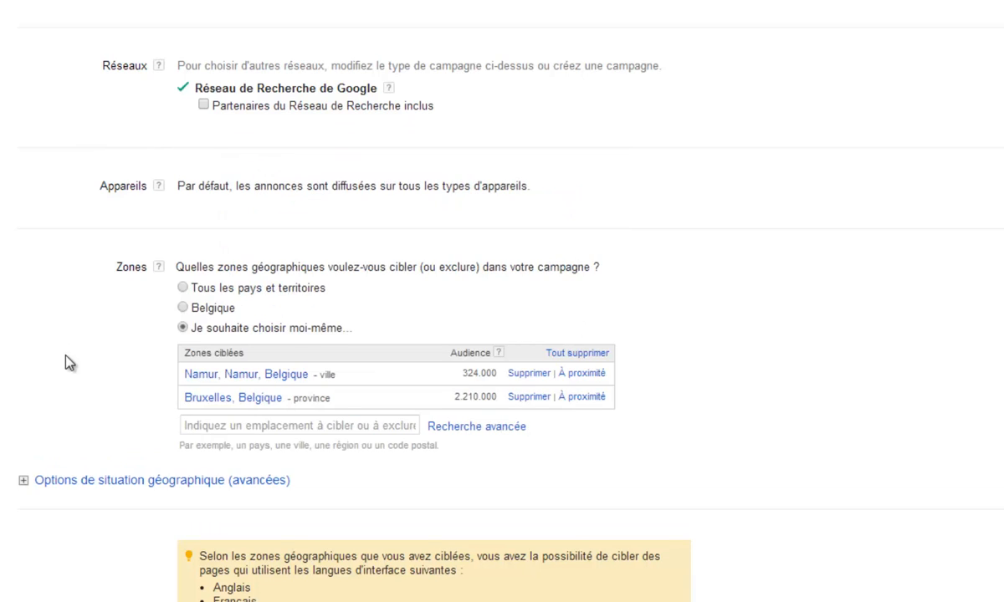
Expand the advanced geographic options and review the Cible and Exclure settings for the targeted zones
scroll(67, 362, down, 1)
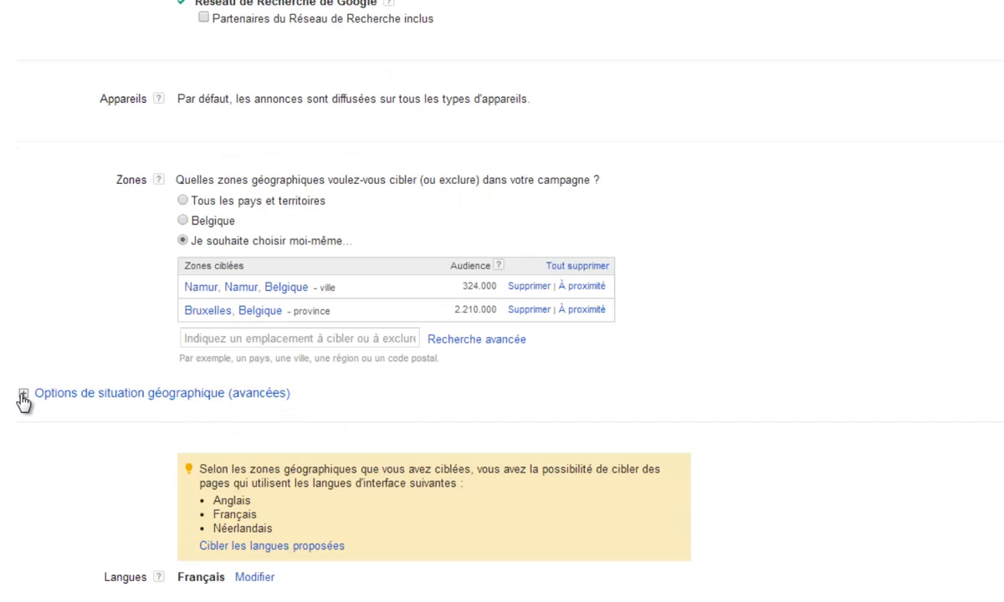
click(23, 394)
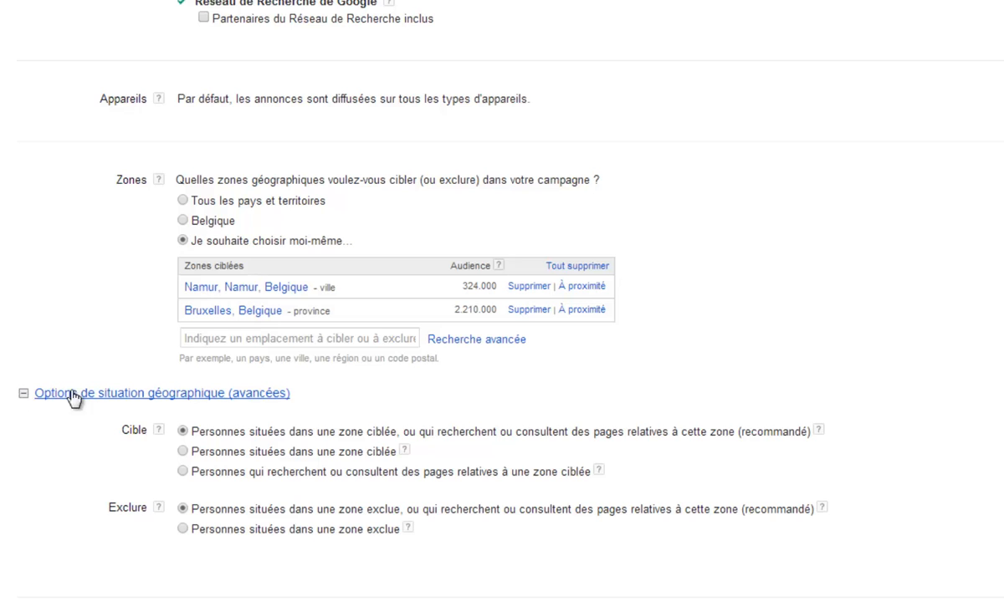
scroll(987, 311, down, 1)
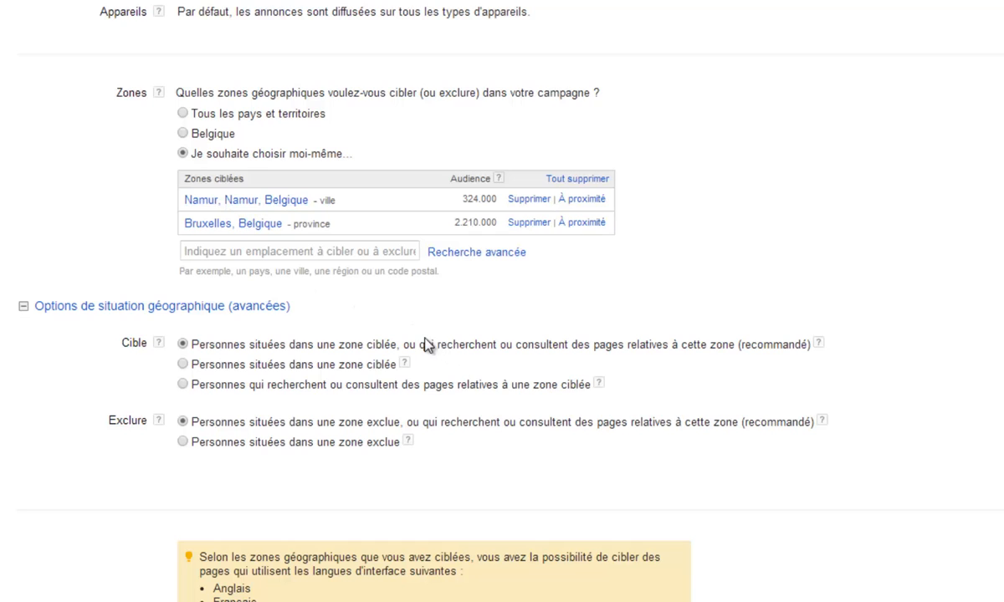
drag(426, 344, 558, 351)
click(841, 301)
Edit the campaign's languages and add Anglais alongside Français
scroll(311, 435, down, 1)
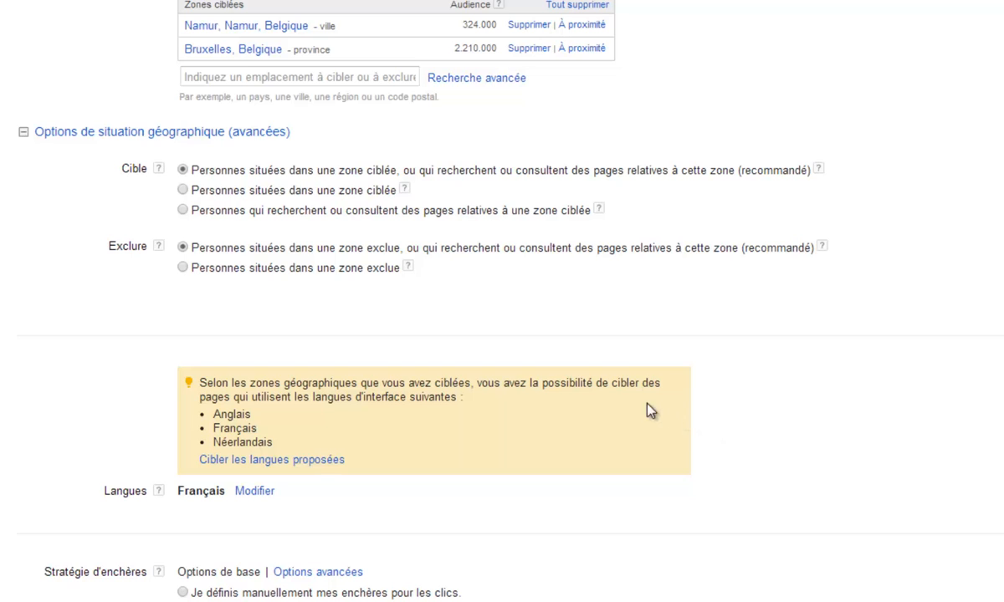
scroll(153, 416, down, 1)
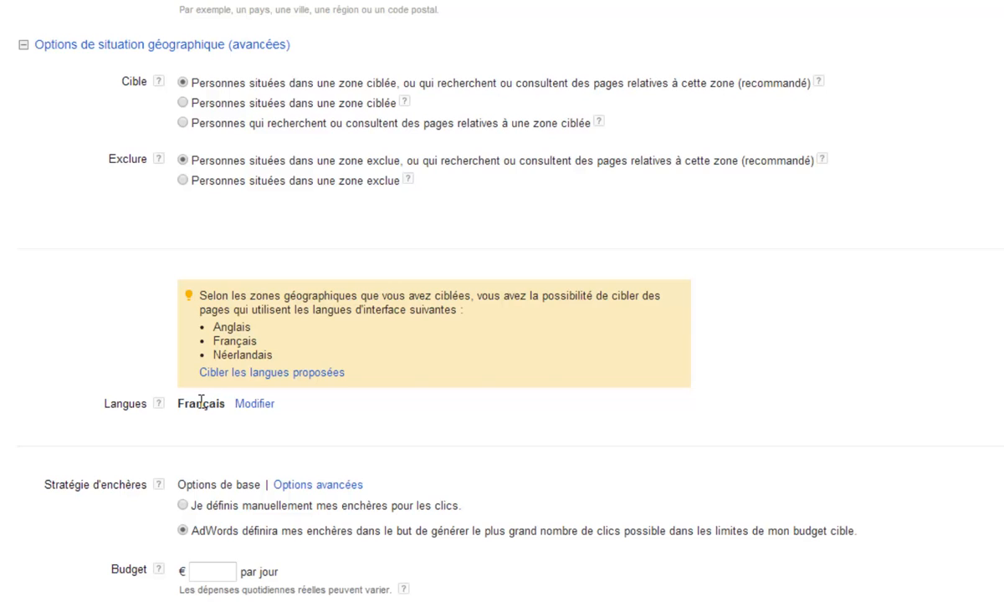
click(248, 405)
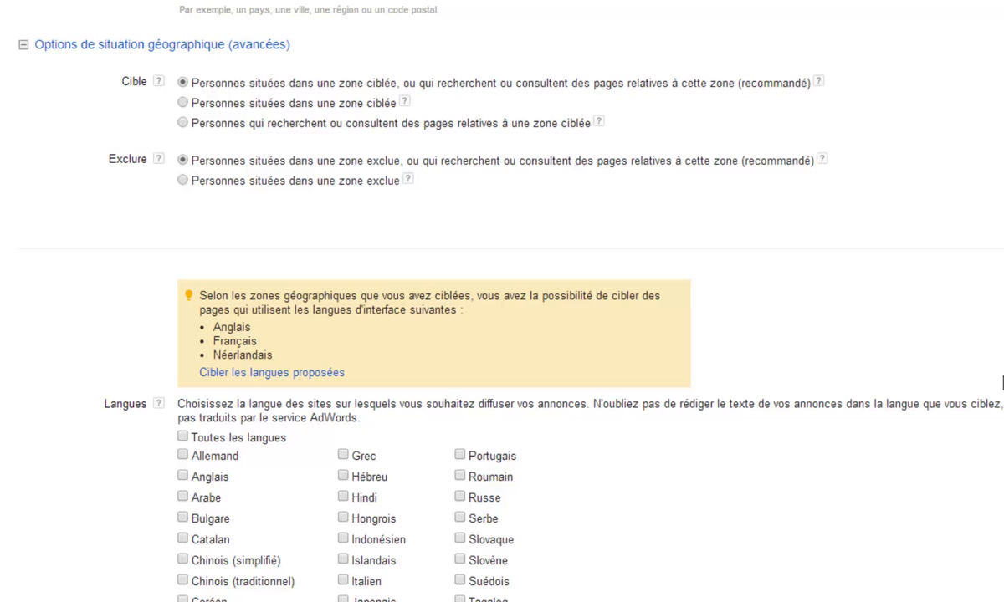
scroll(974, 378, down, 1)
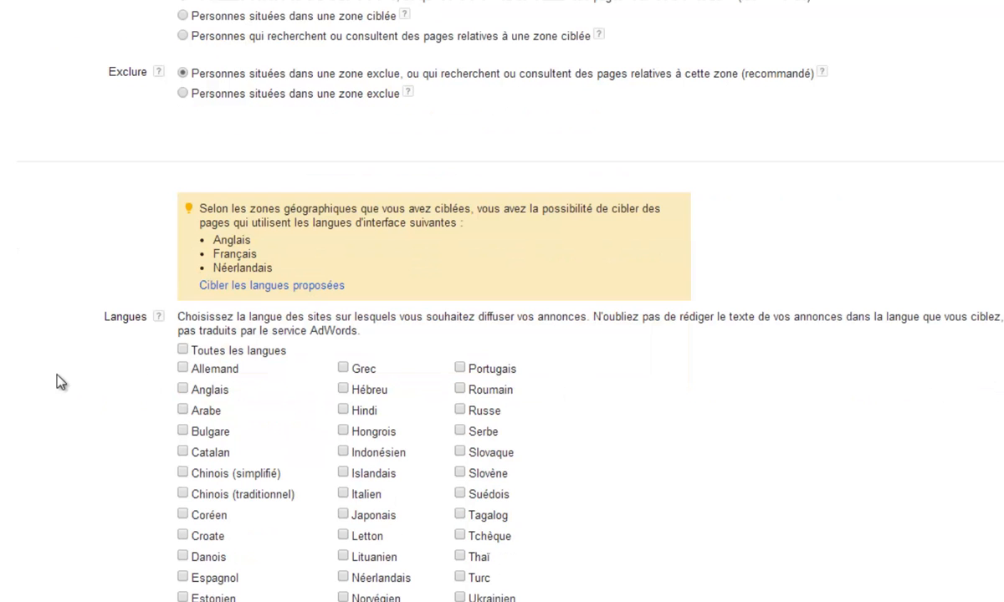
scroll(117, 403, down, 1)
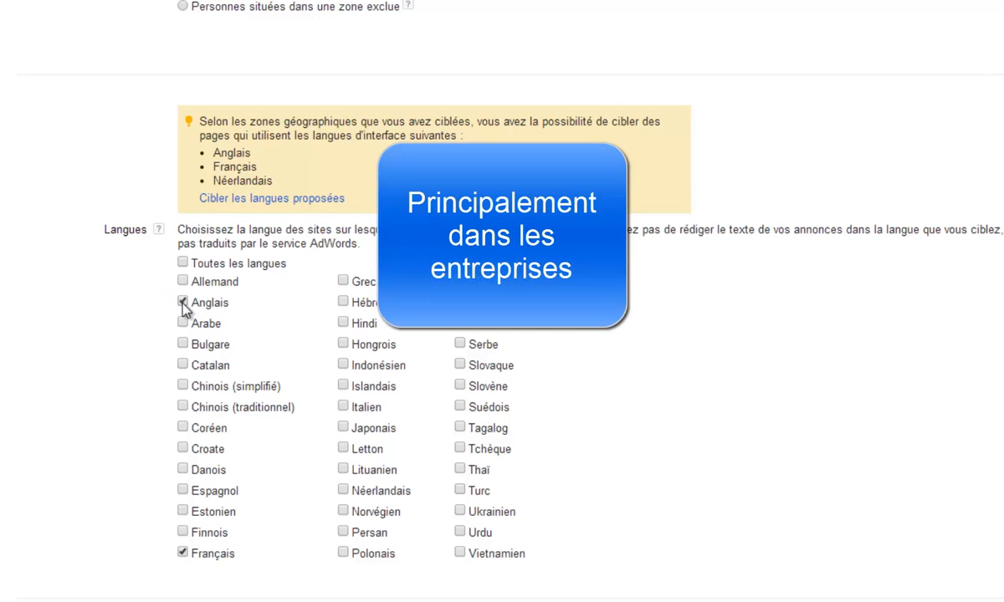
drag(224, 310, 192, 308)
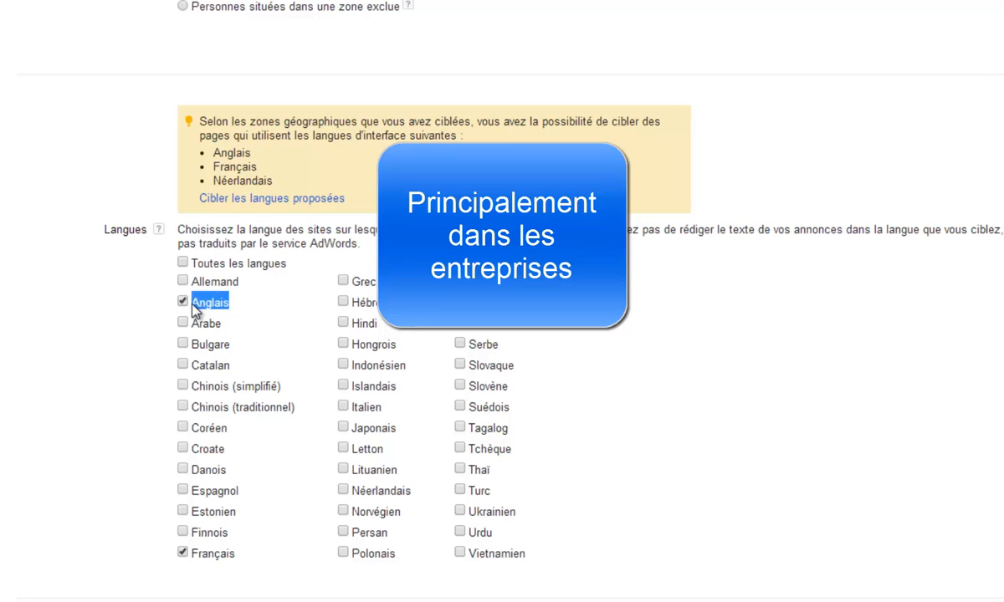
click(183, 303)
click(183, 303)
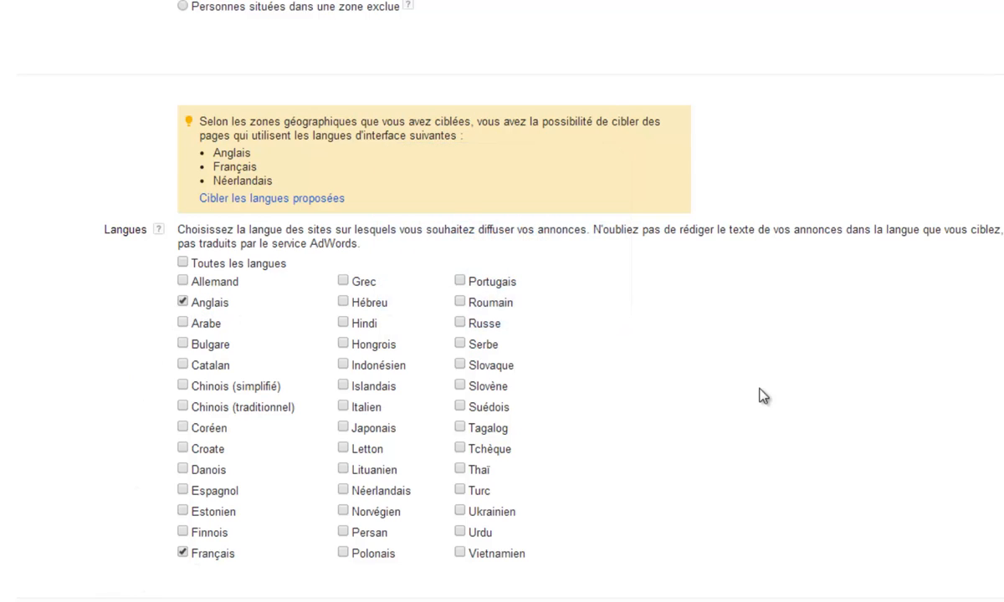
Set the campaign budget to €10 per day and consult the help on actual daily spending
scroll(711, 393, down, 1)
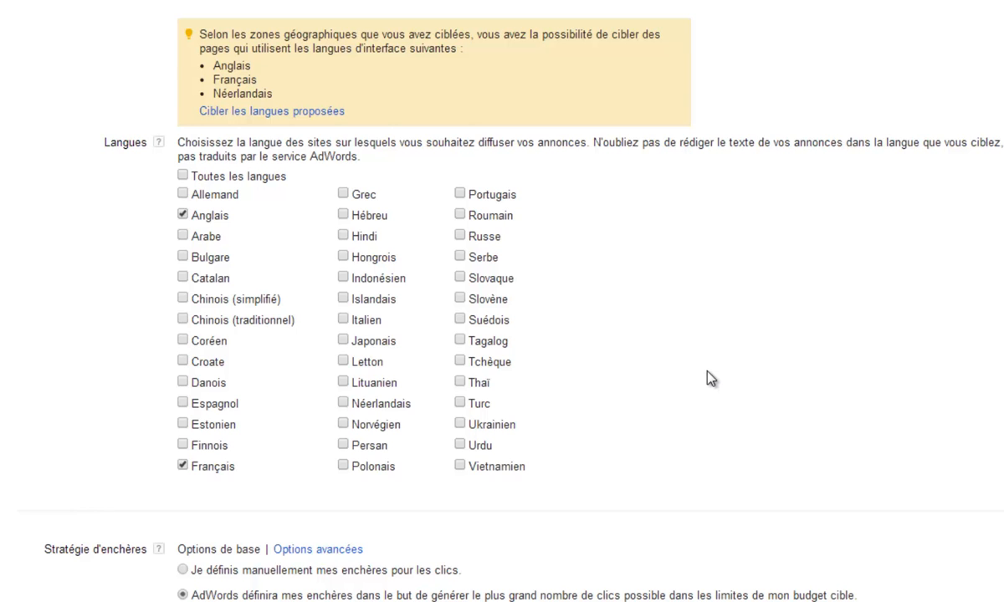
scroll(711, 378, down, 3)
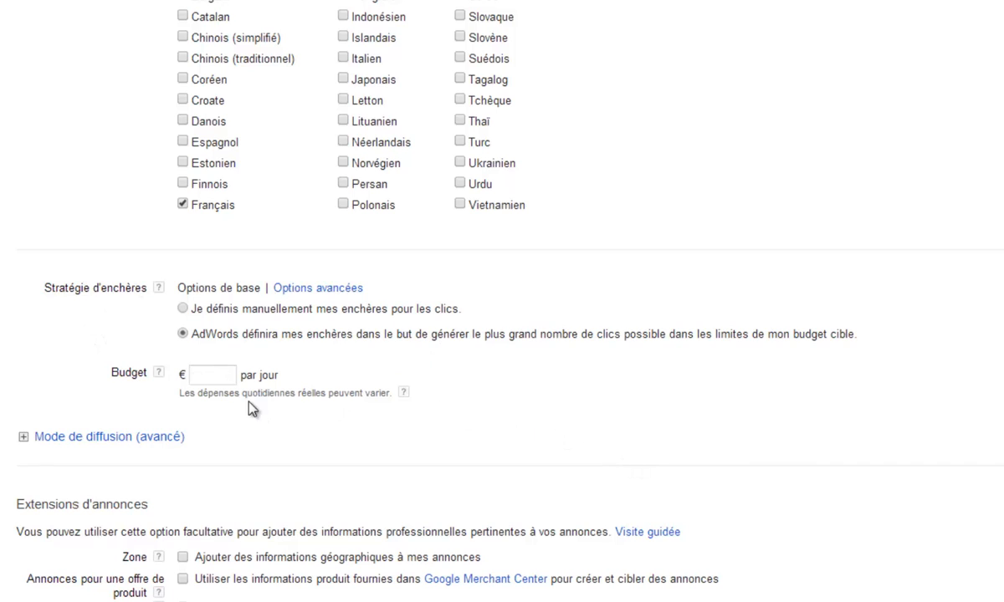
click(214, 376)
text(10)
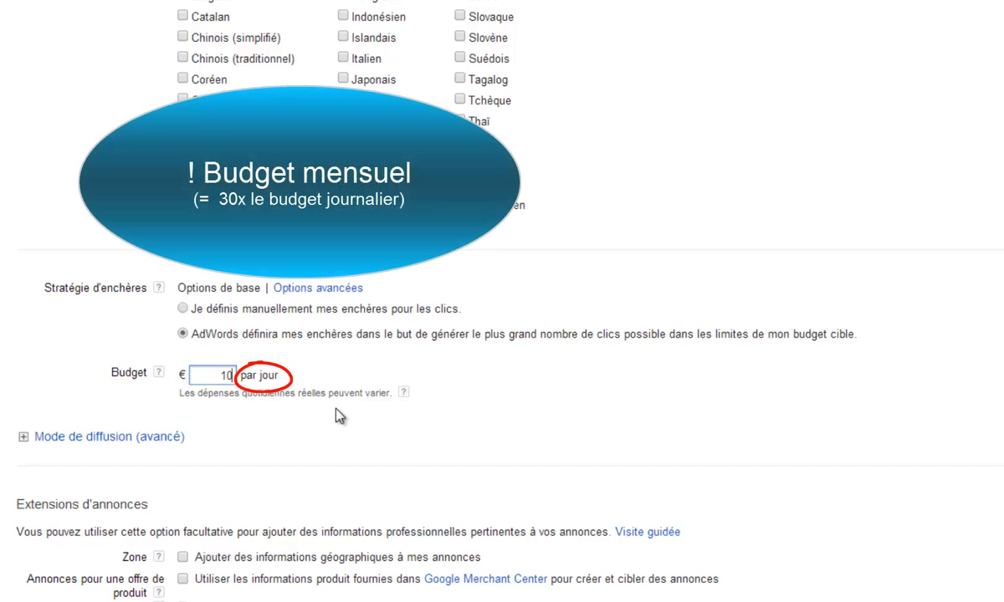
click(404, 395)
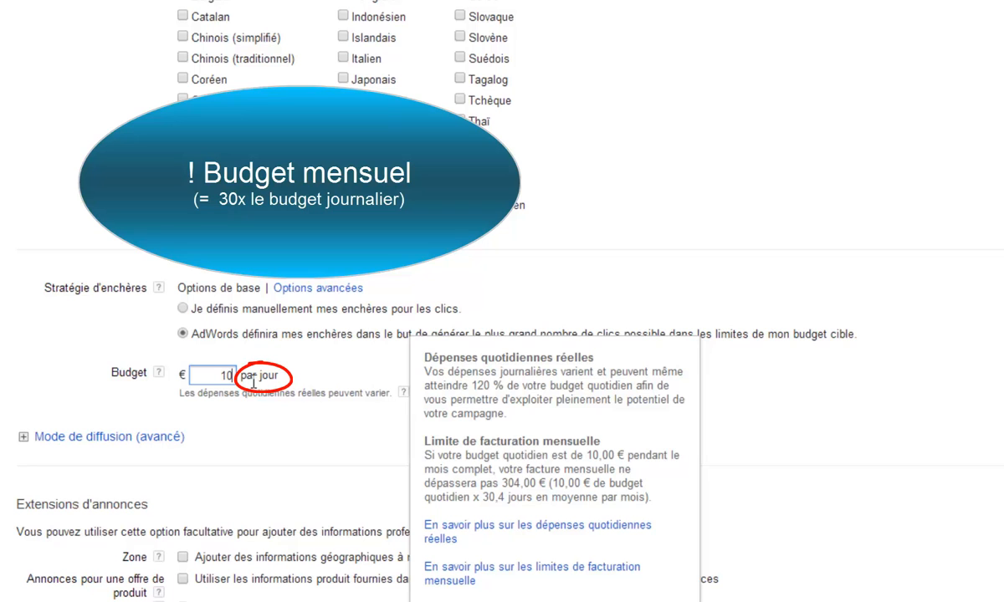
scroll(503, 365, down, 2)
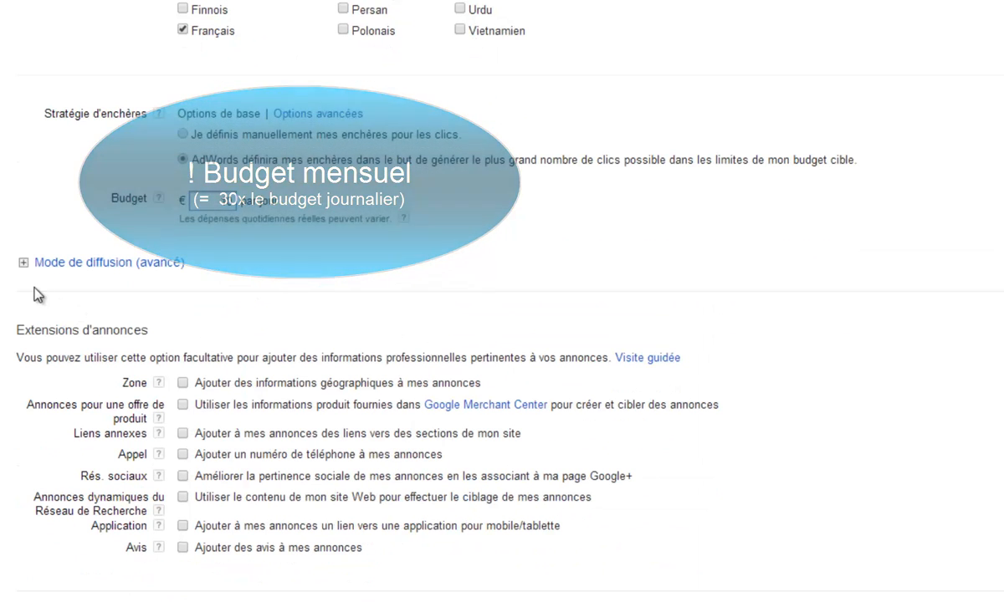
Expand the advanced delivery mode settings and review the Standard and Accéléré options
click(23, 264)
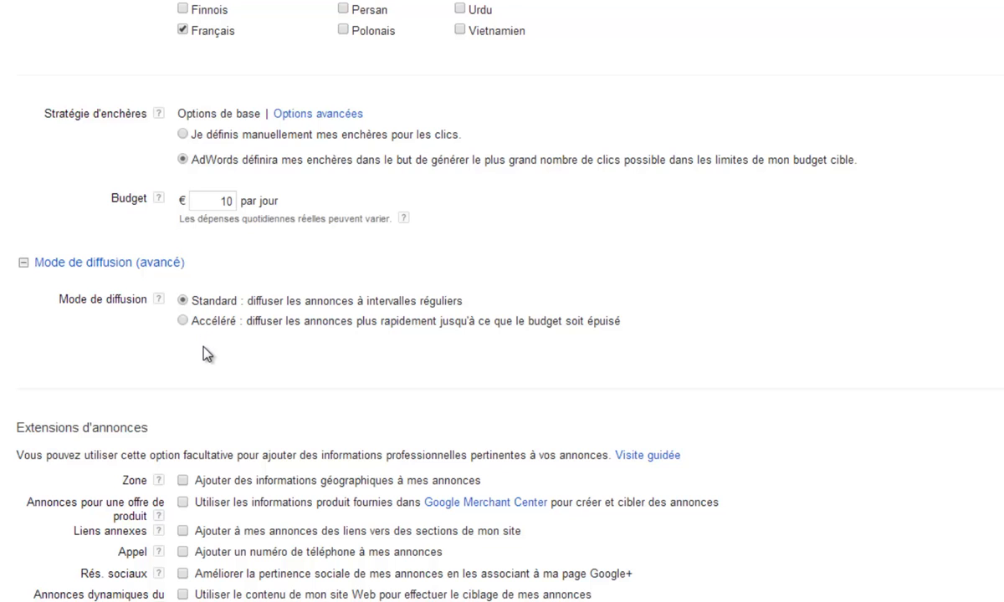
scroll(201, 346, down, 2)
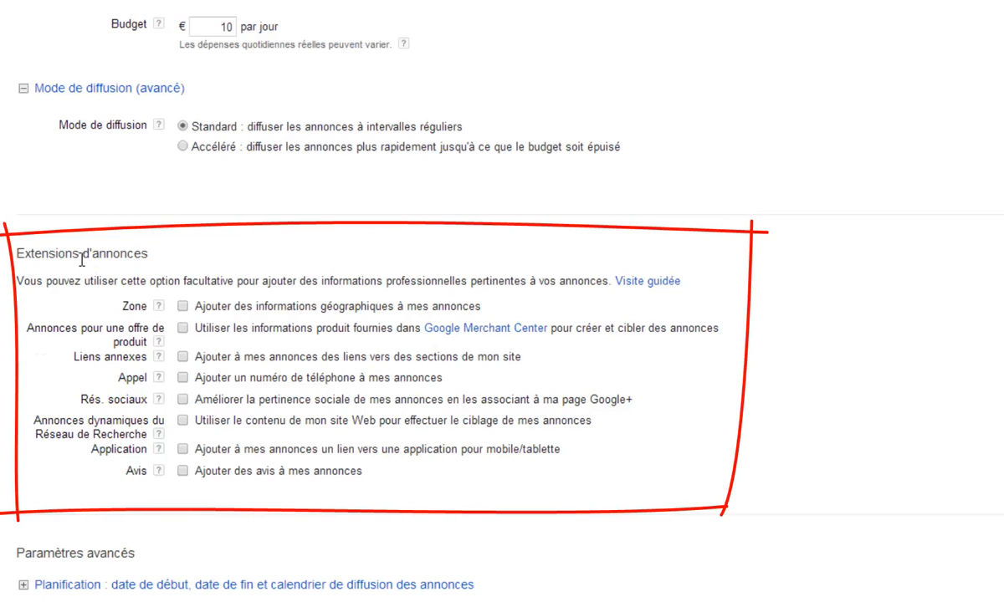
Preview the Liens annexes and Zone ad extension options, turn both off again, and read through the extension list
drag(15, 253, 147, 253)
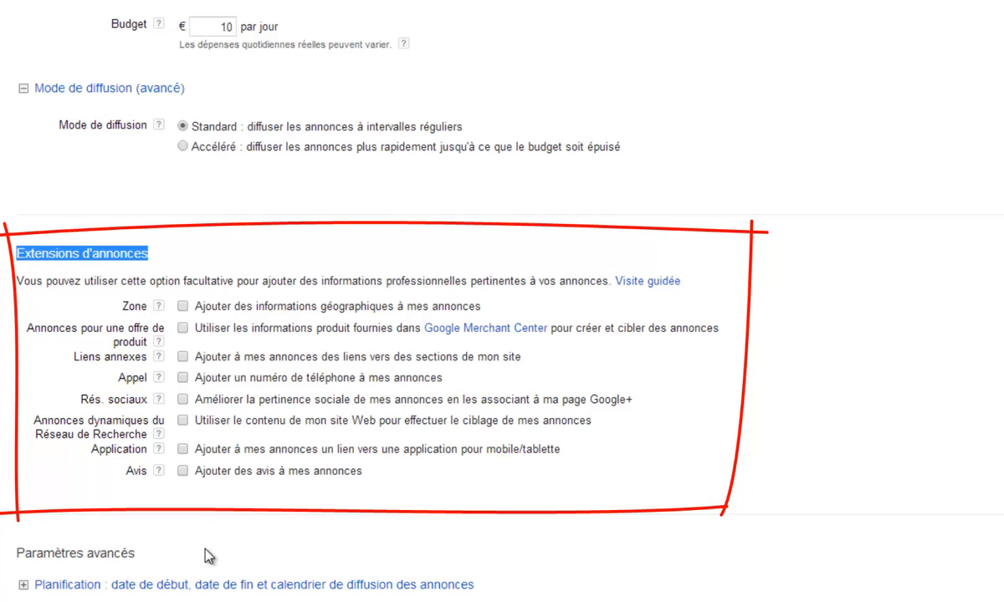
click(182, 356)
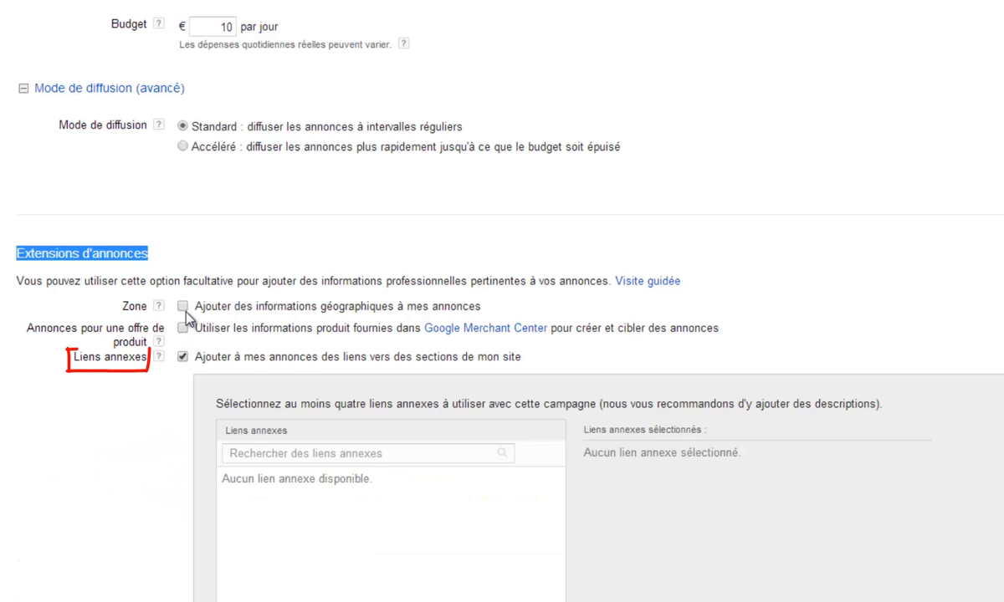
click(183, 307)
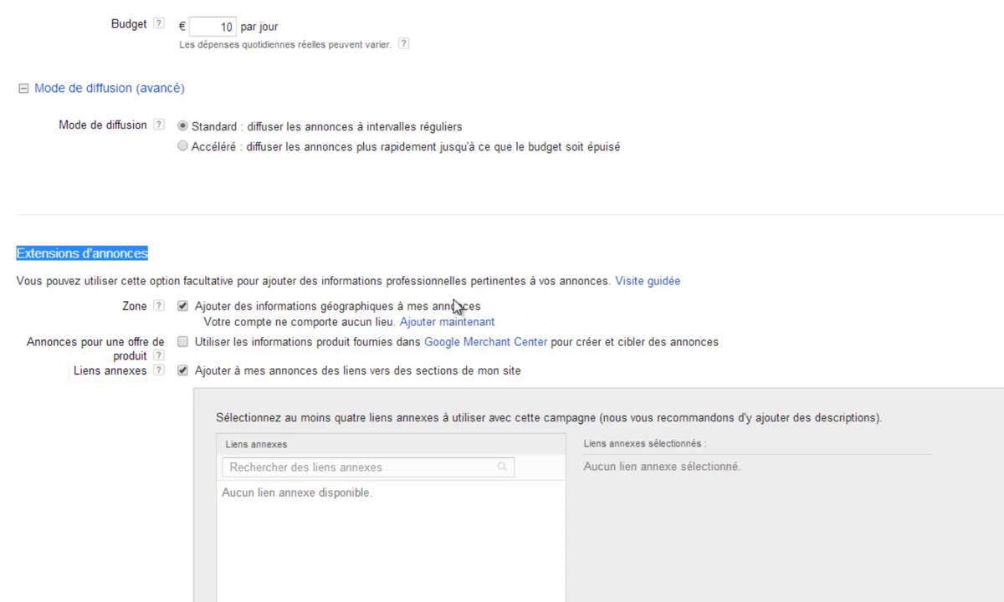
scroll(303, 213, down, 2)
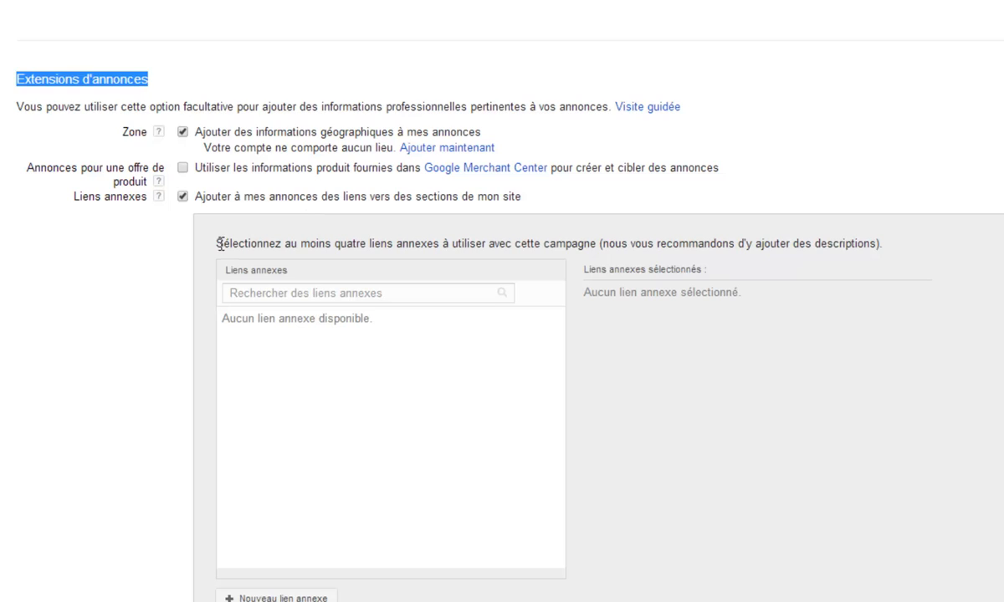
click(182, 132)
click(182, 183)
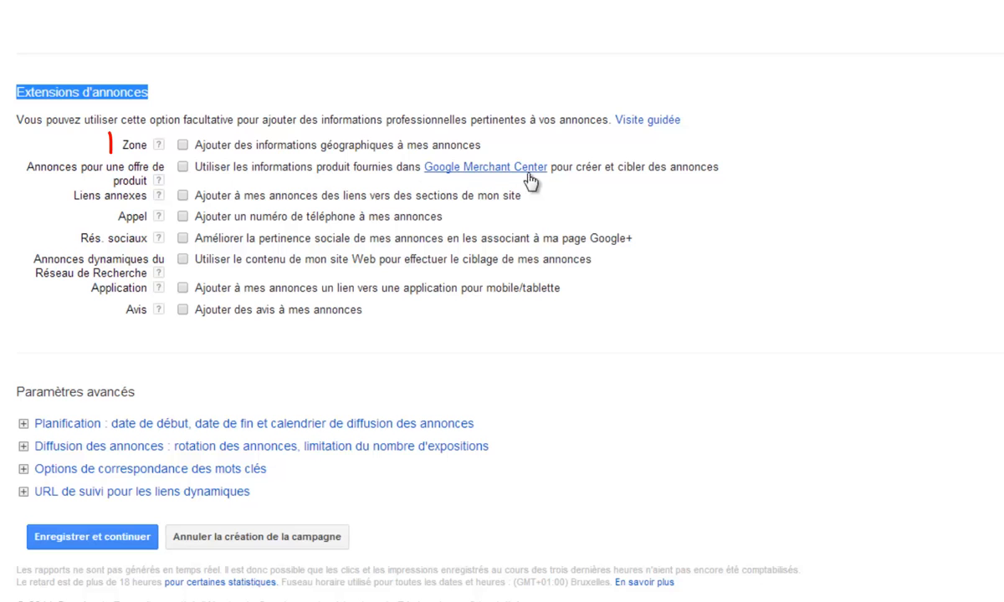
drag(569, 170, 423, 169)
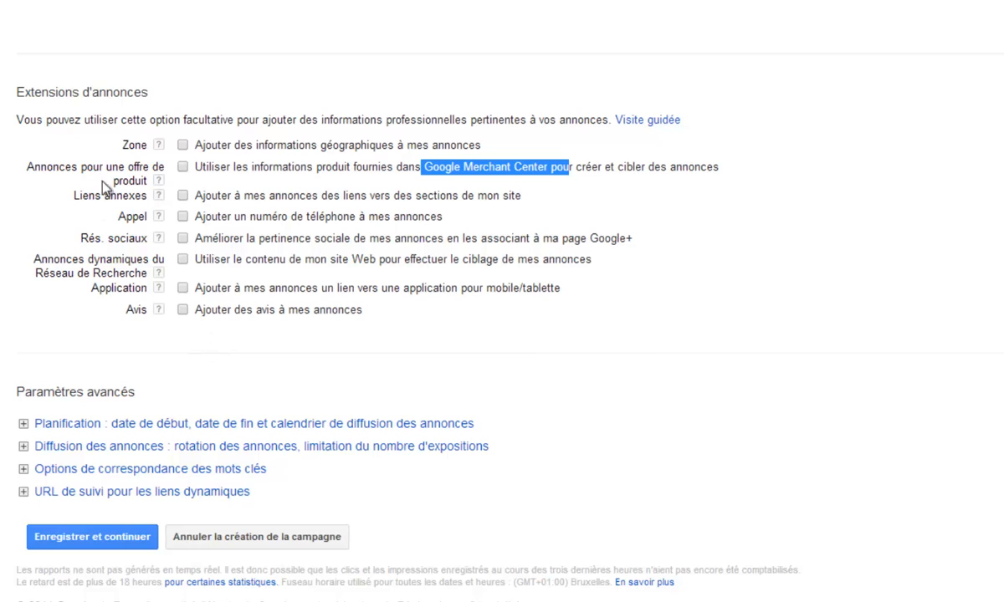
drag(18, 94, 492, 115)
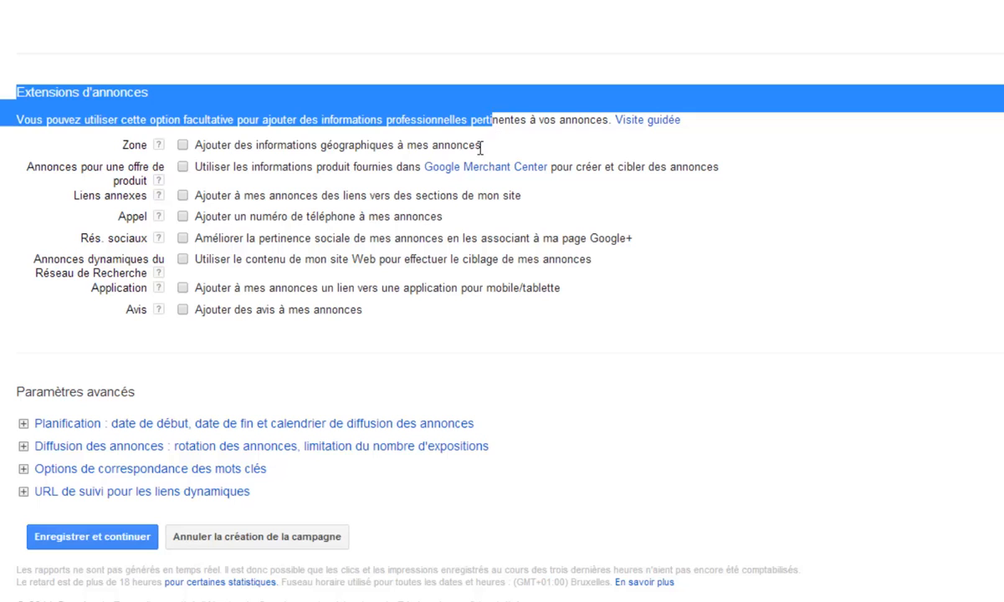
click(696, 238)
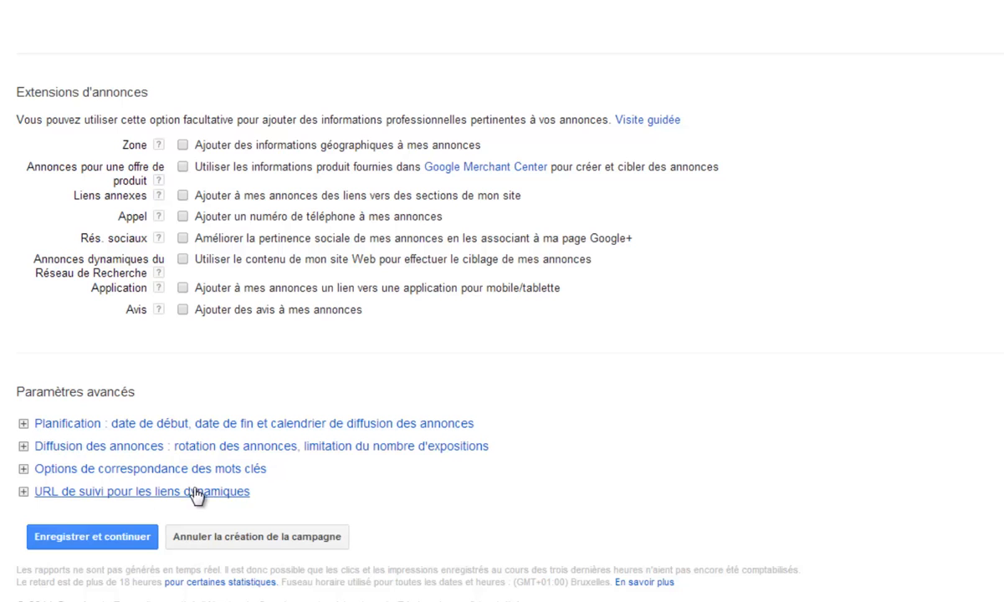
Review the Rotation des annonces choices in the advanced ad delivery settings and collapse that section again
click(216, 452)
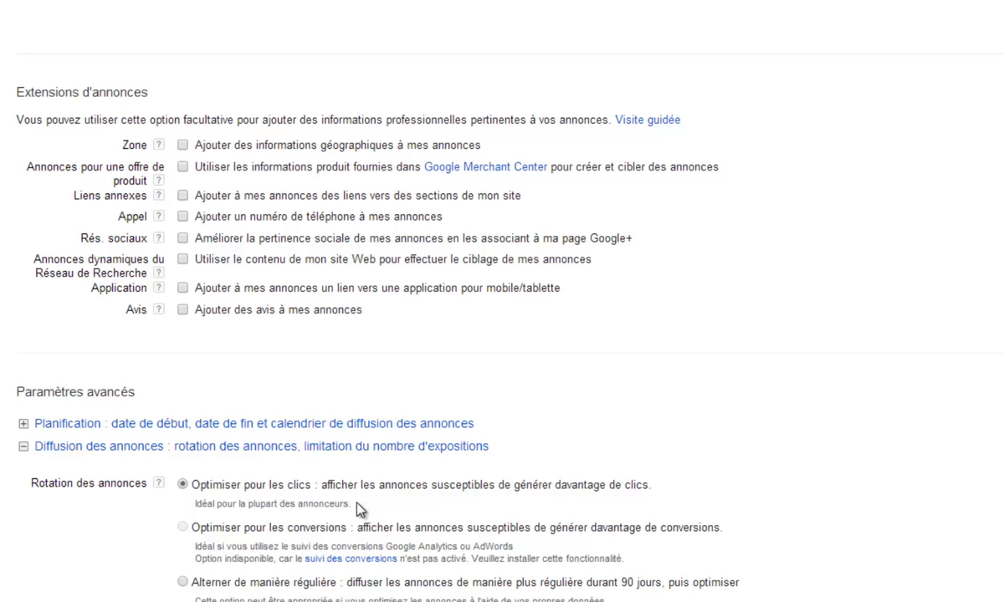
drag(360, 508, 200, 485)
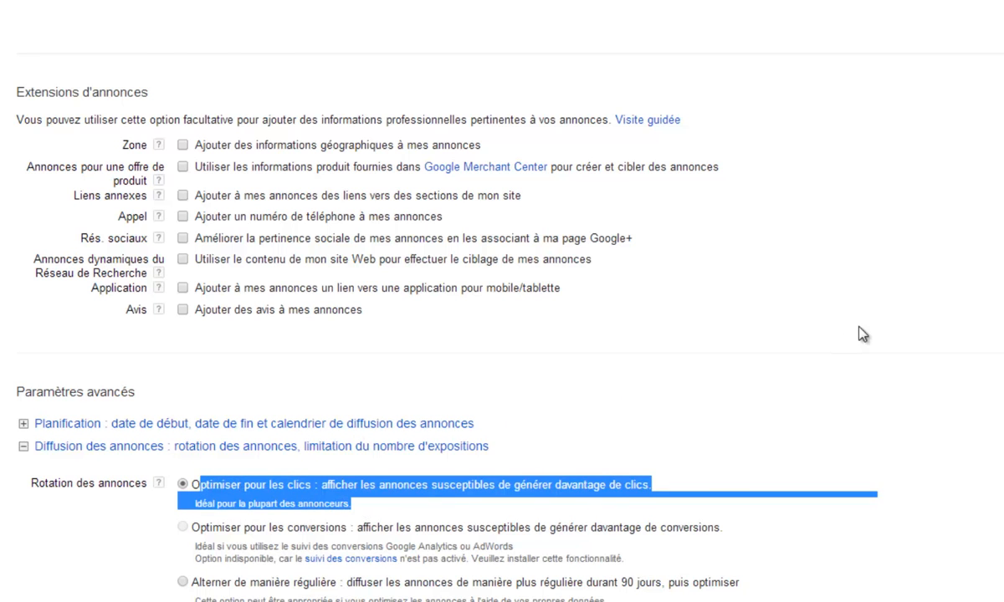
scroll(862, 333, down, 2)
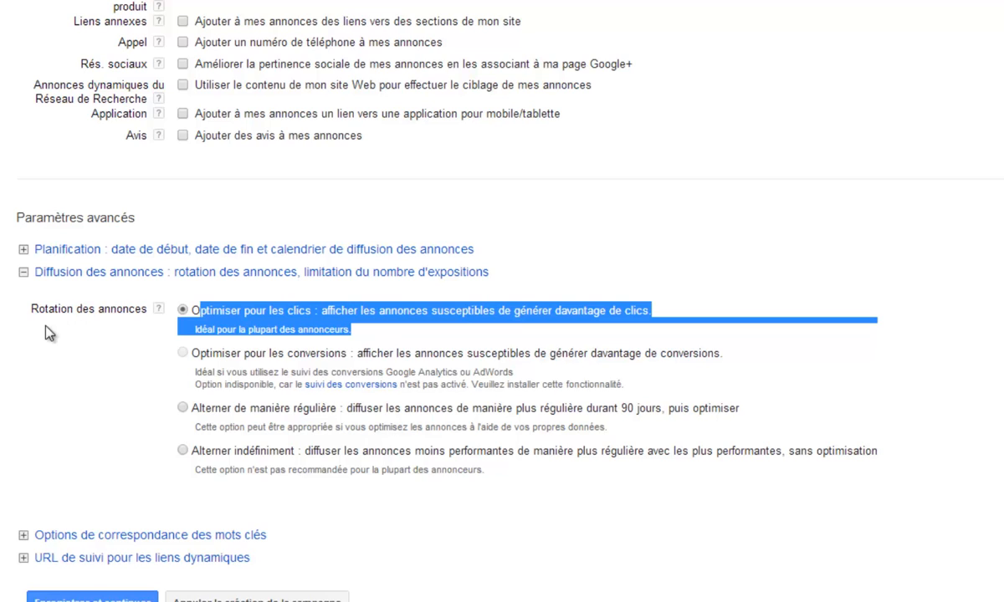
scroll(502, 335, down, 1)
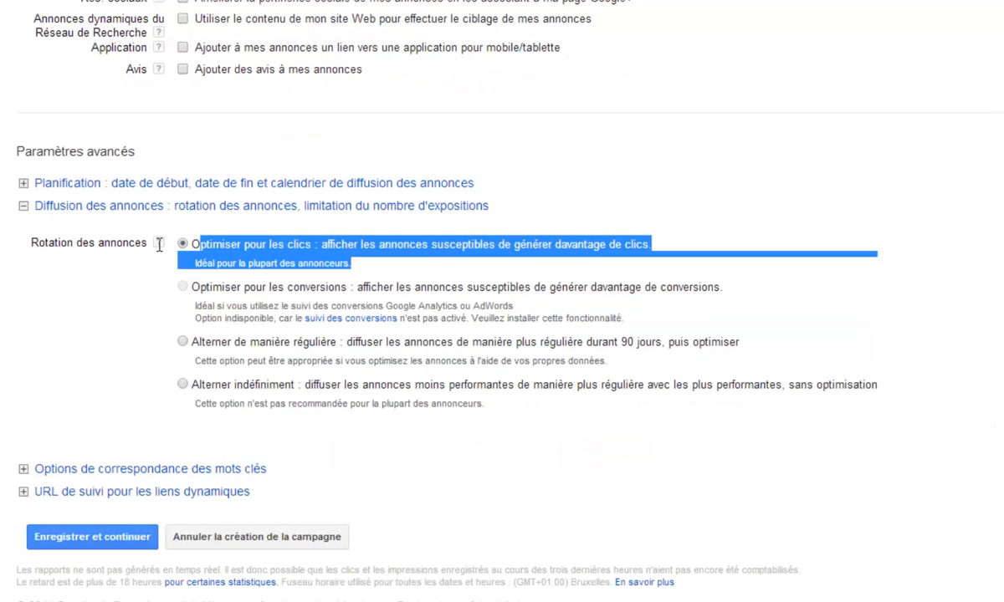
click(24, 206)
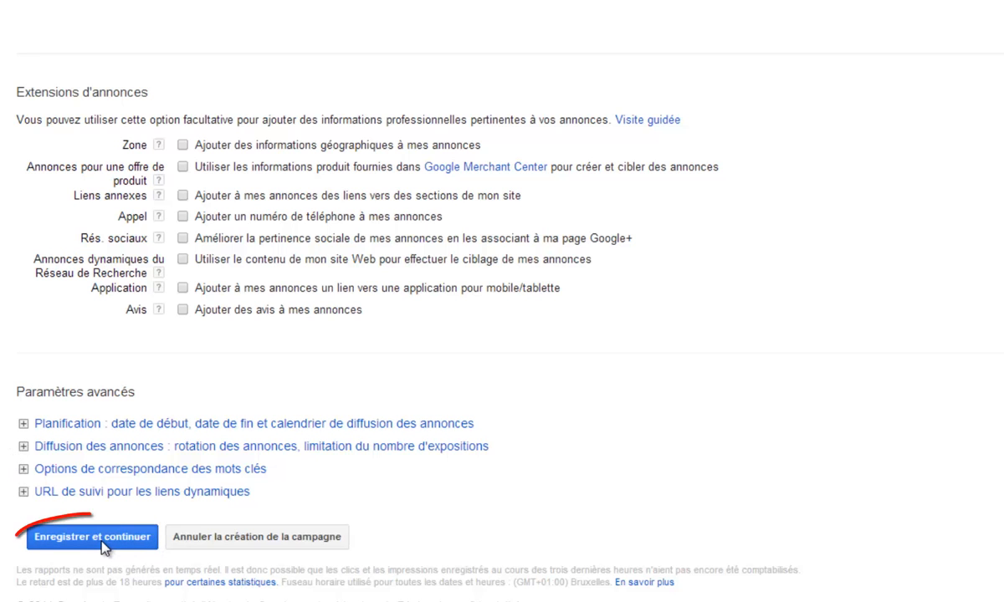
Recheck the campaign's languages, type and targeted zones, and save the settings to continue to ad group creation
scroll(770, 353, up, 15)
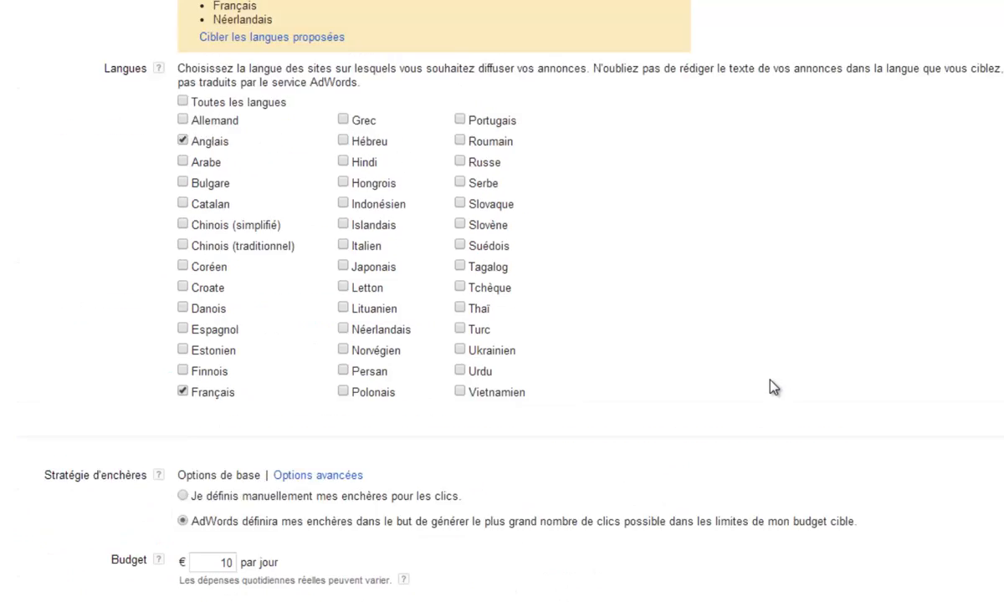
scroll(330, 234, up, 6)
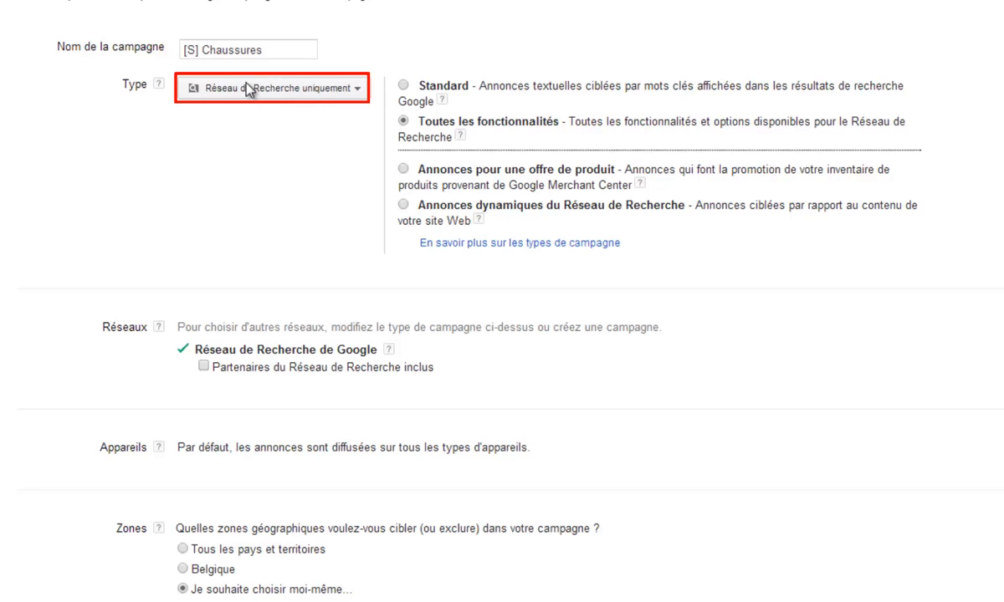
scroll(186, 213, down, 2)
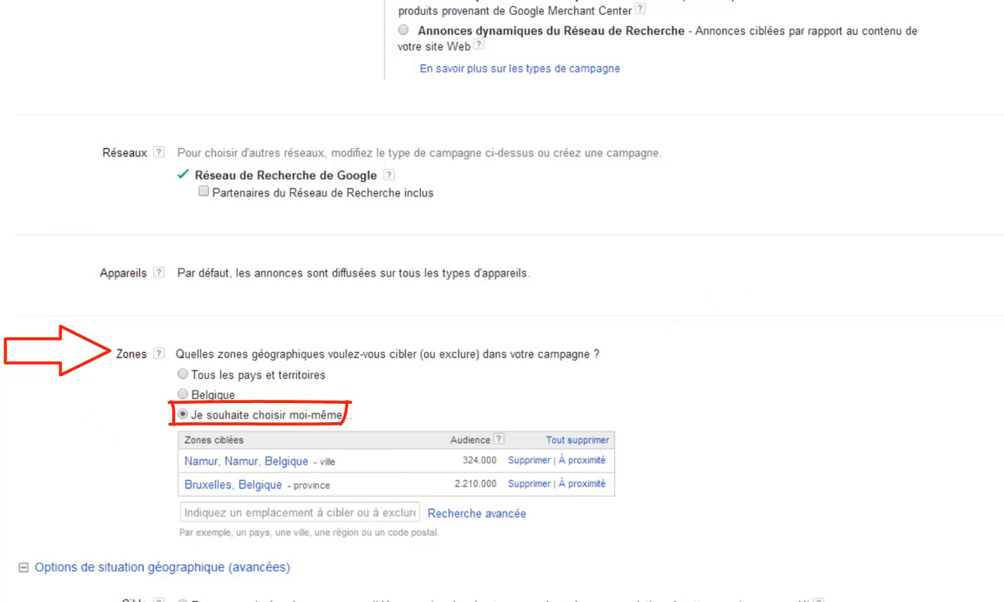
scroll(502, 301, up, 5)
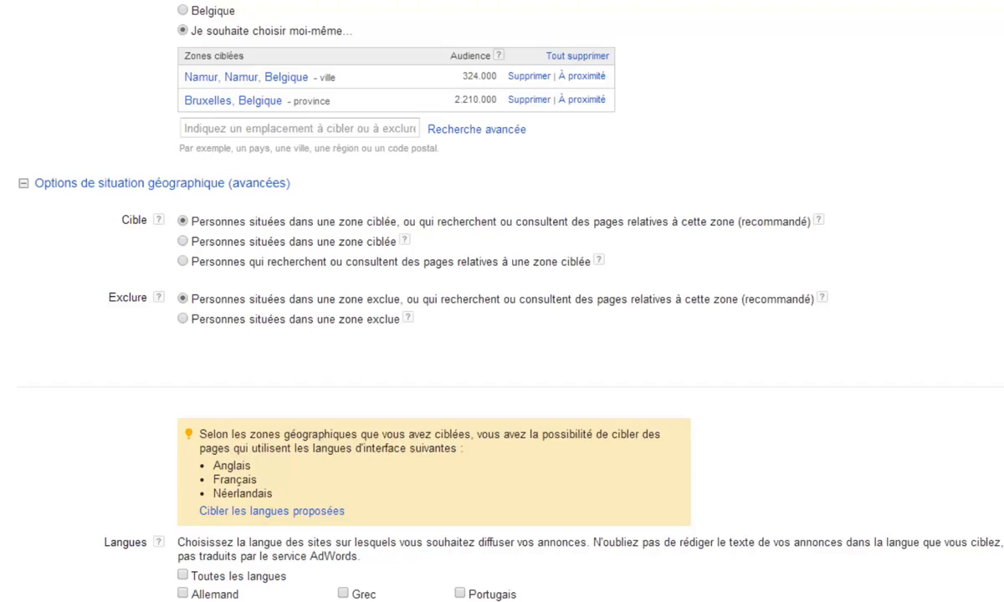
scroll(928, 301, down, 15)
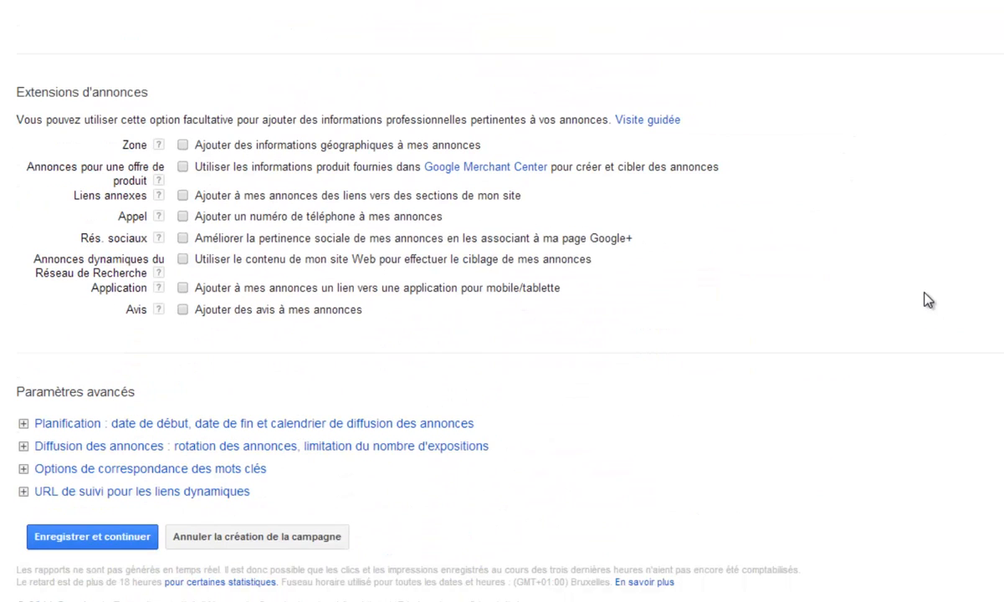
click(85, 537)
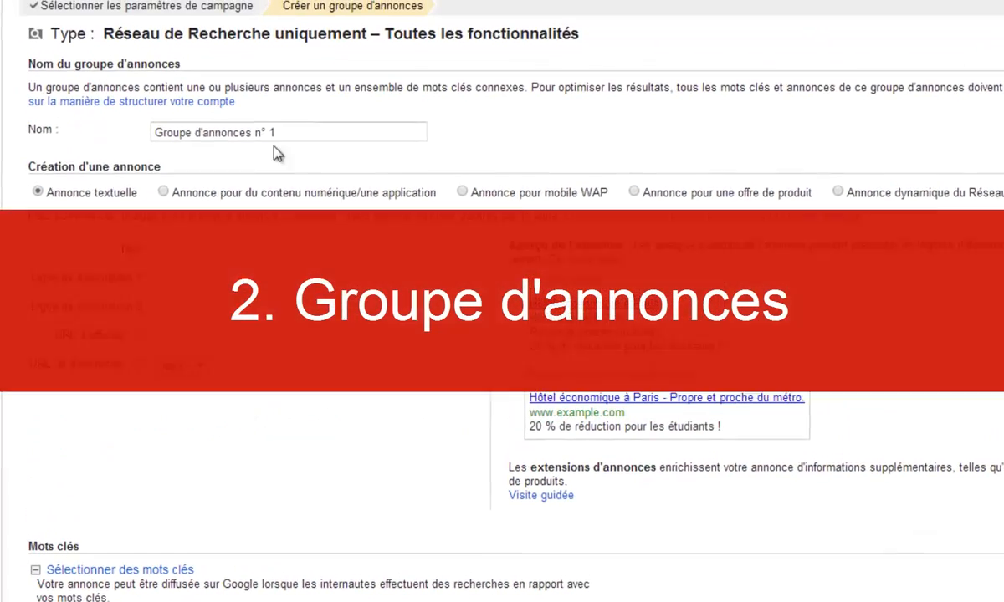
Replace the default ad group name with Bottes
click(304, 37)
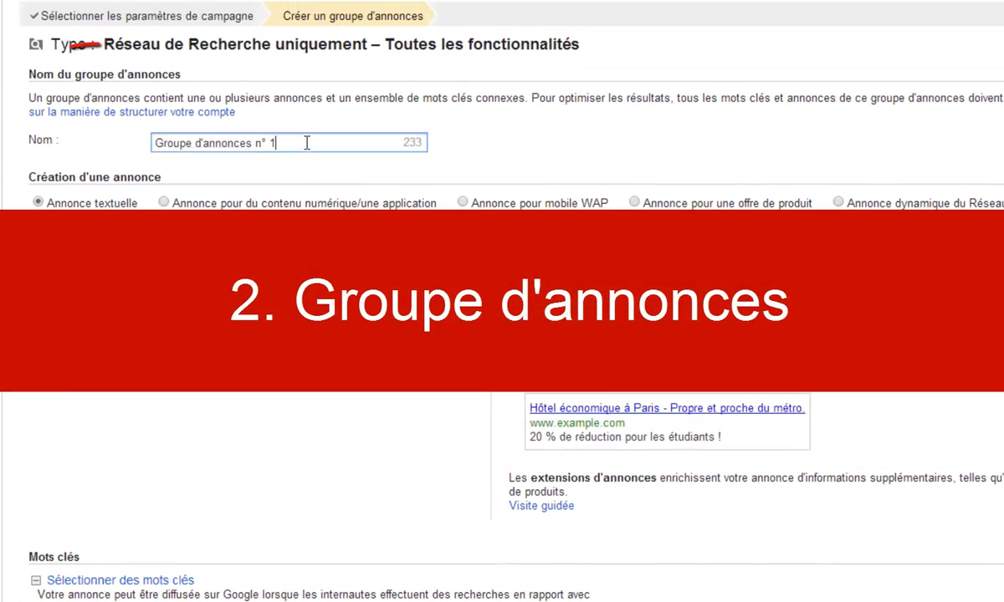
drag(307, 143, 59, 132)
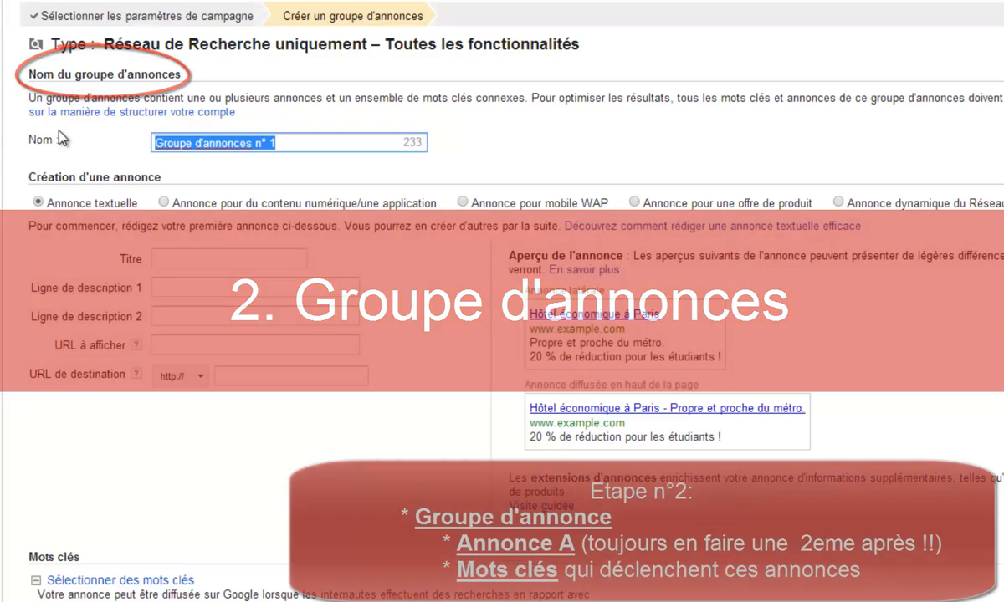
text(Bottes)
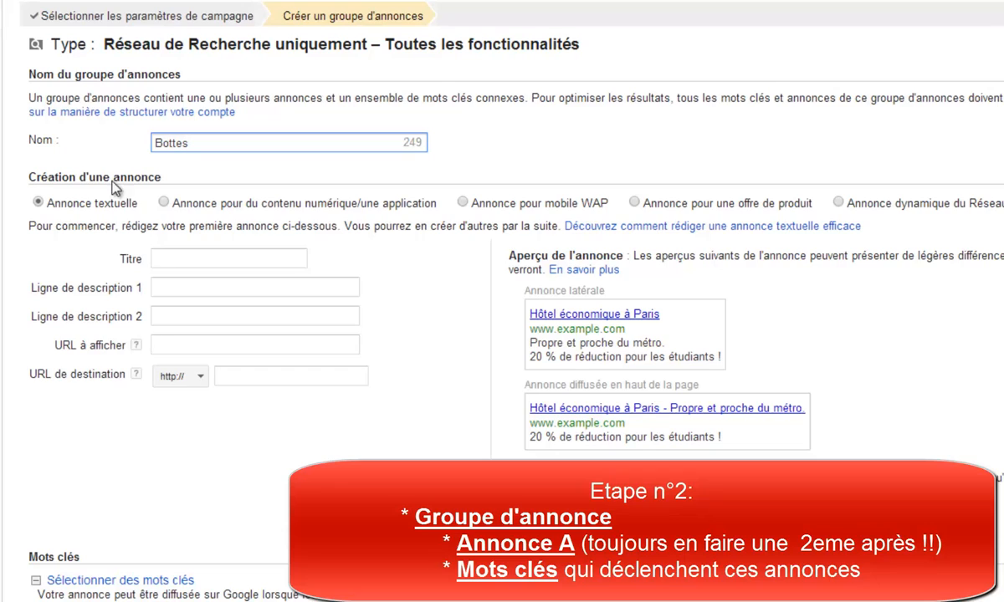
Give the text ad the title "Bottes élégantes"
click(180, 259)
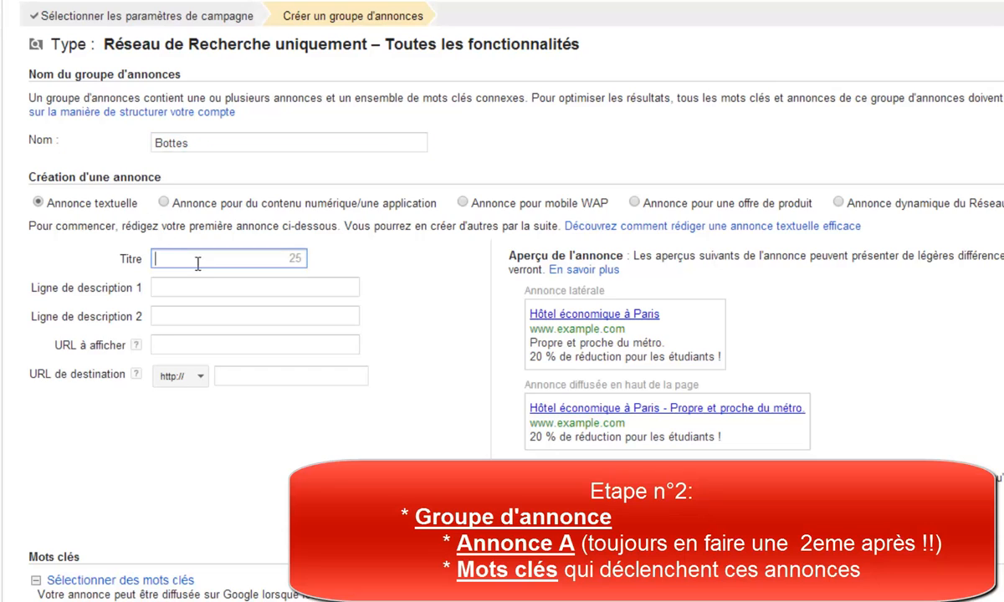
text(Bot)
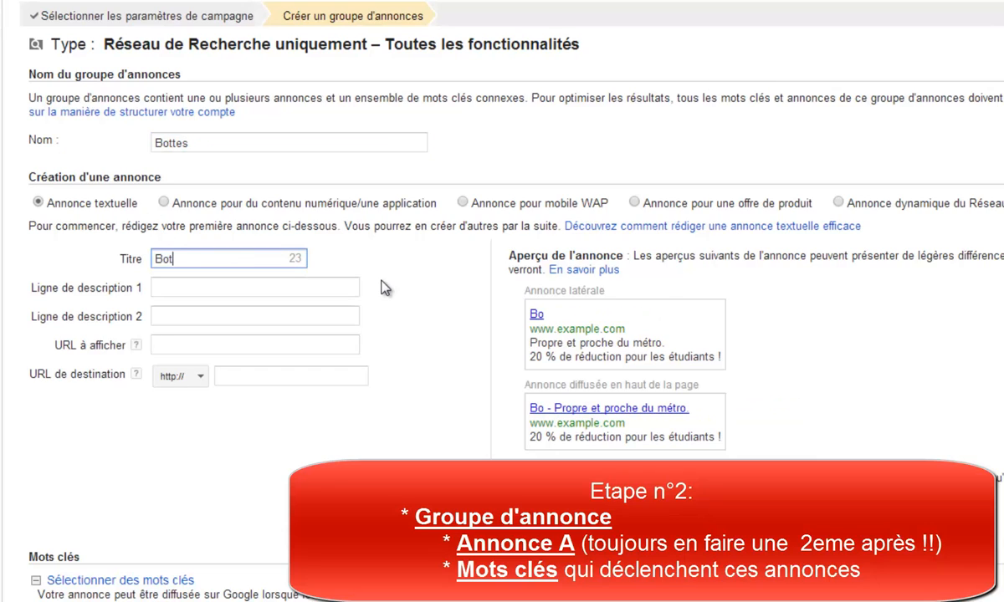
click(255, 144)
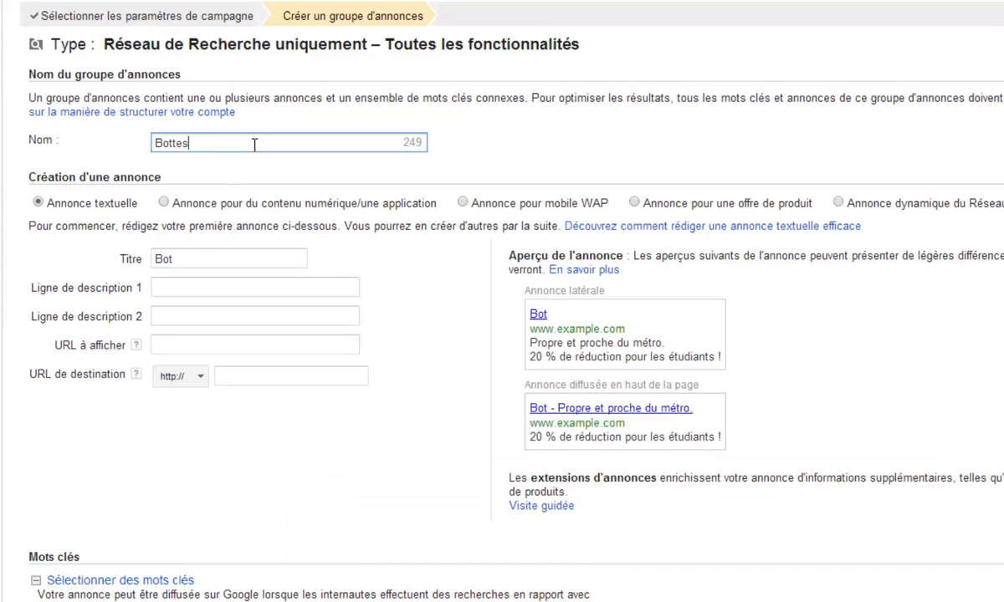
click(185, 259)
text(tes élk)
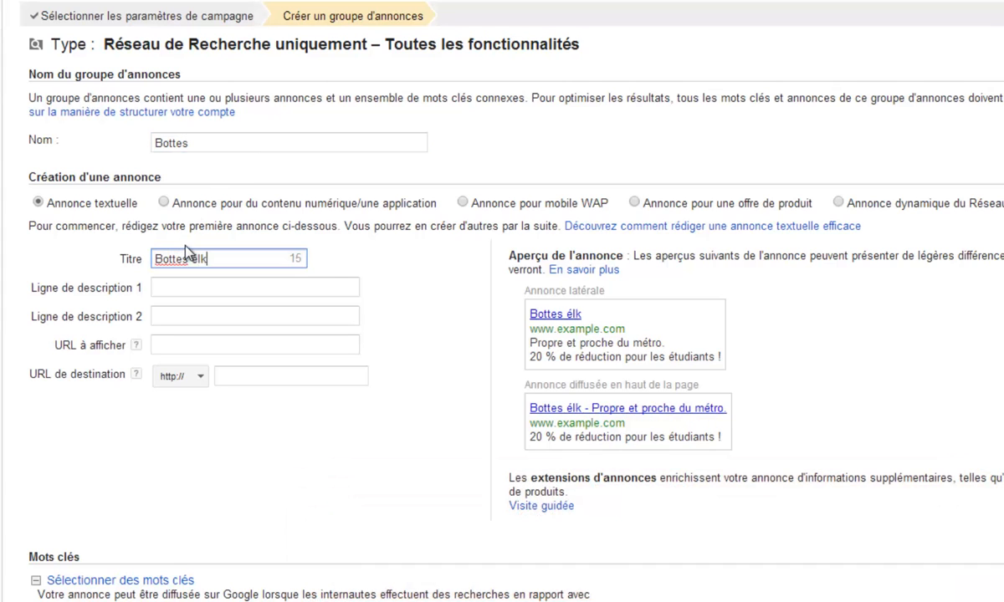
key(BackSpace)
key(BackSpace)
text(légante)
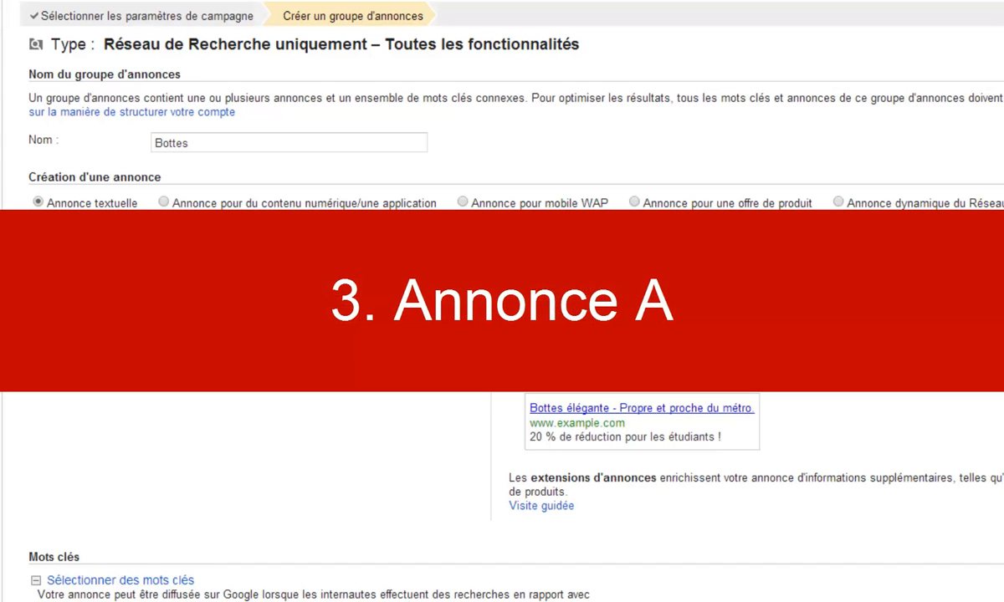
text(s)
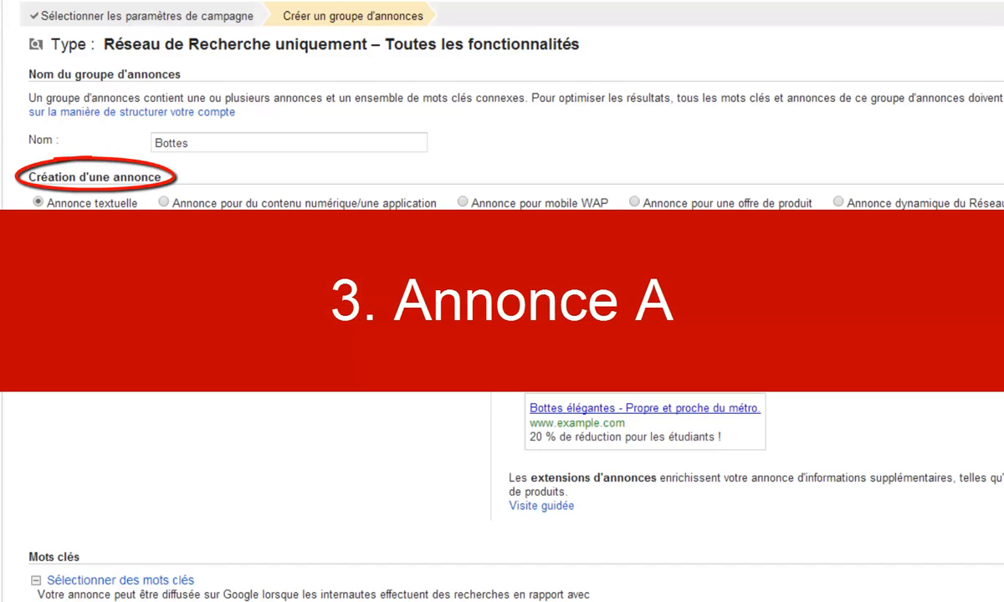
Fill in the ad's first description line with "Retrouvez des bottes élégantes" and the second with "en promo"
click(209, 288)
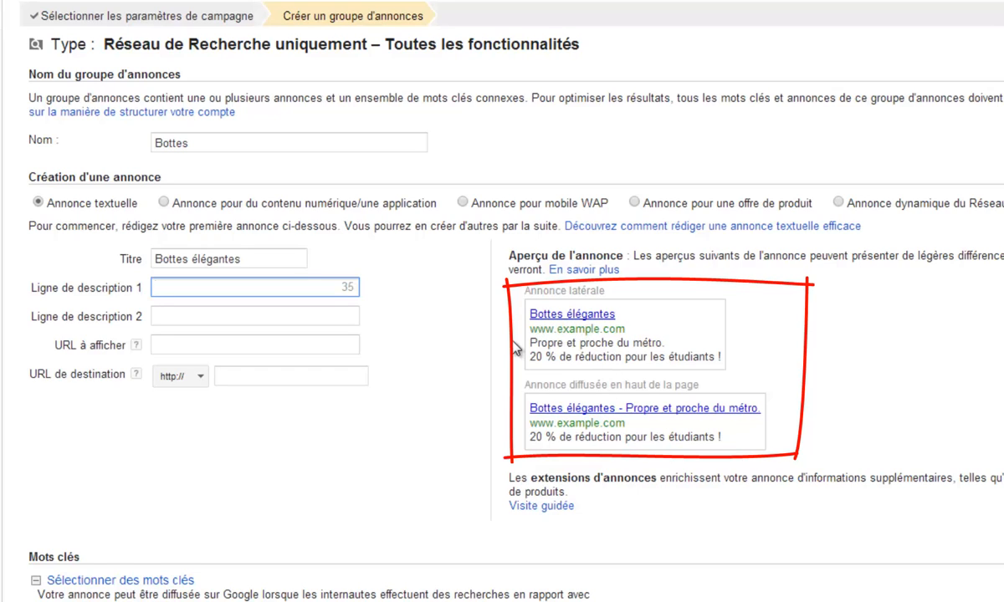
text(etrouvez des )
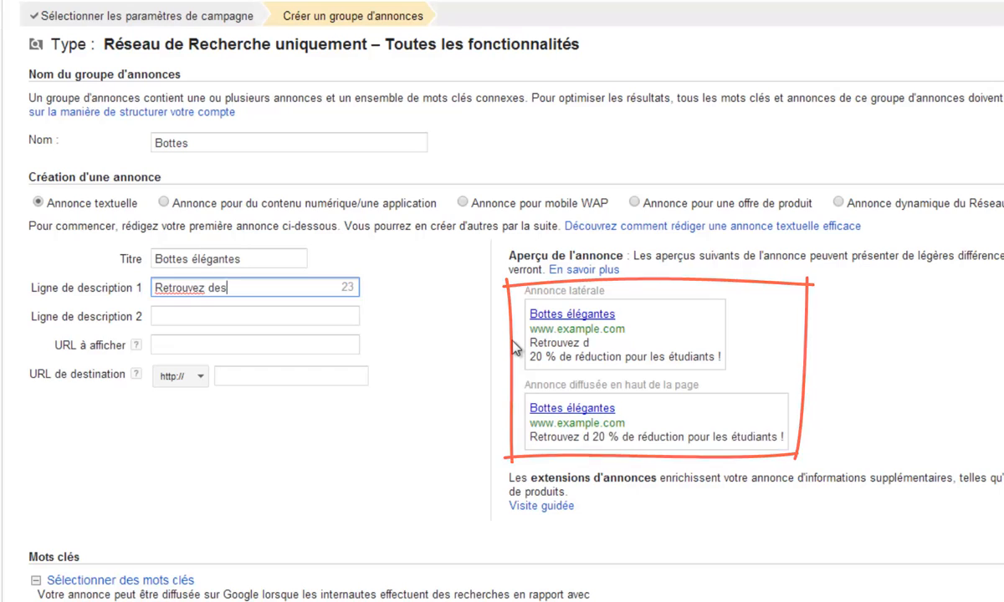
text(bottes )
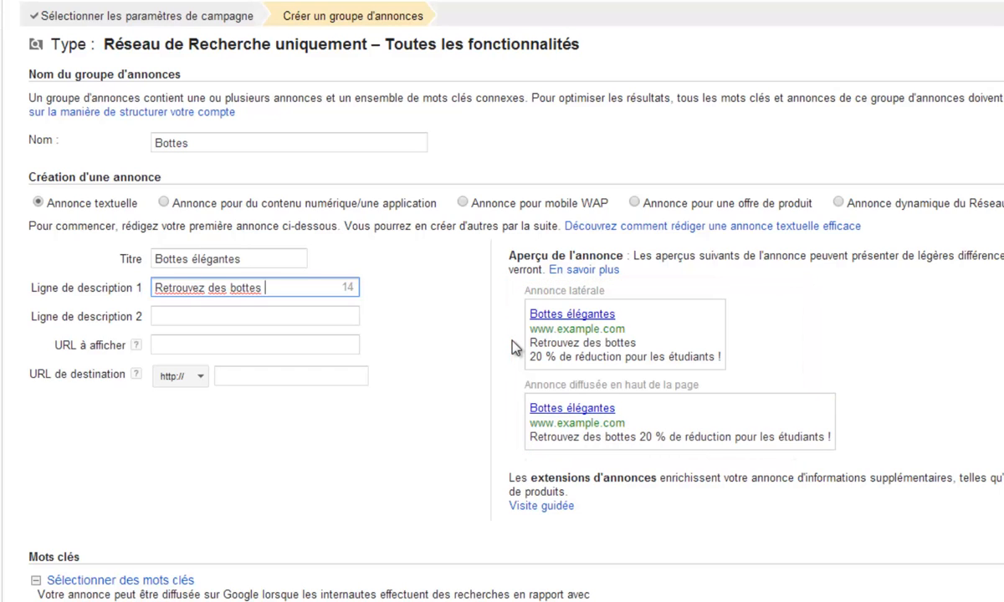
text(élégantes)
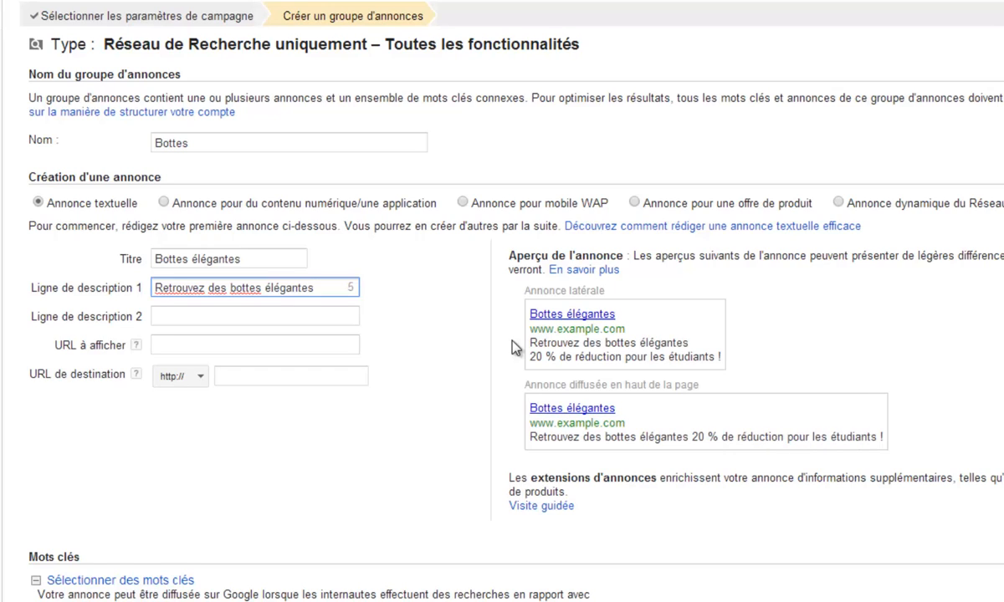
key(Tab)
text(en promo)
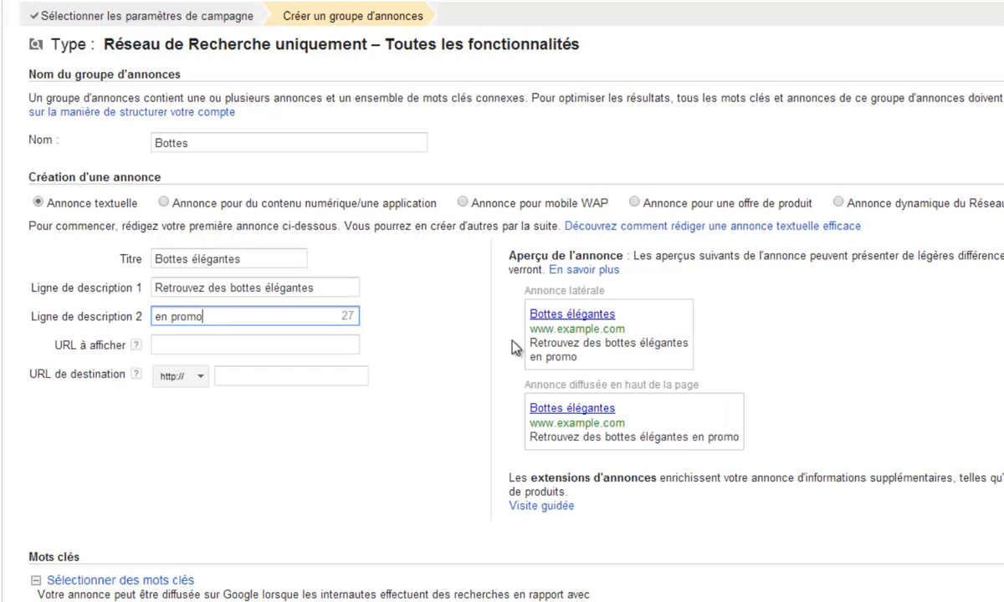
Extend the ad's second description line to read "en promo -10% pendant 10 jours slmt"
text( -10%)
key(BackSpace)
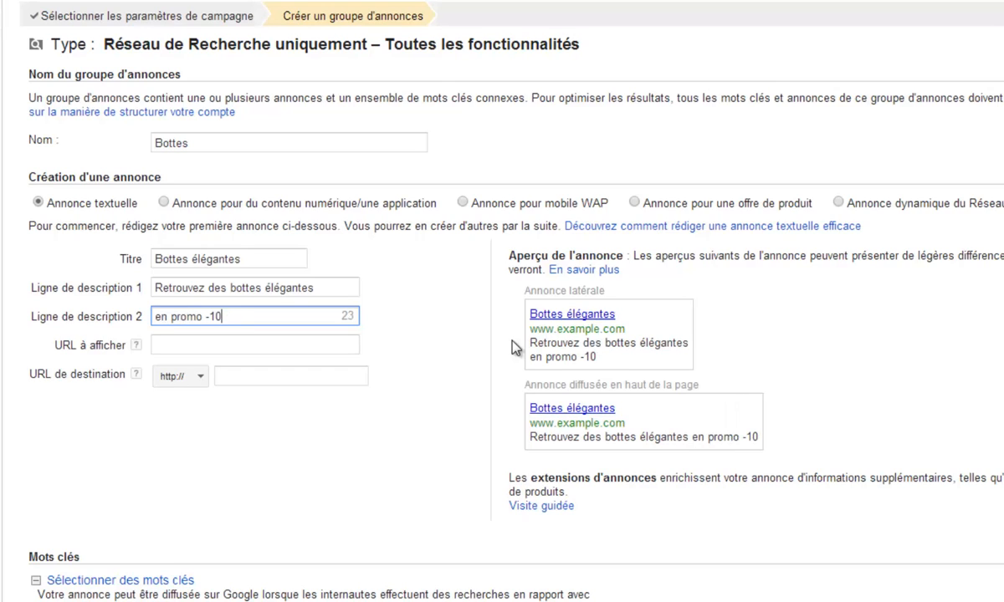
text(%)
key(BackSpace)
text(% p)
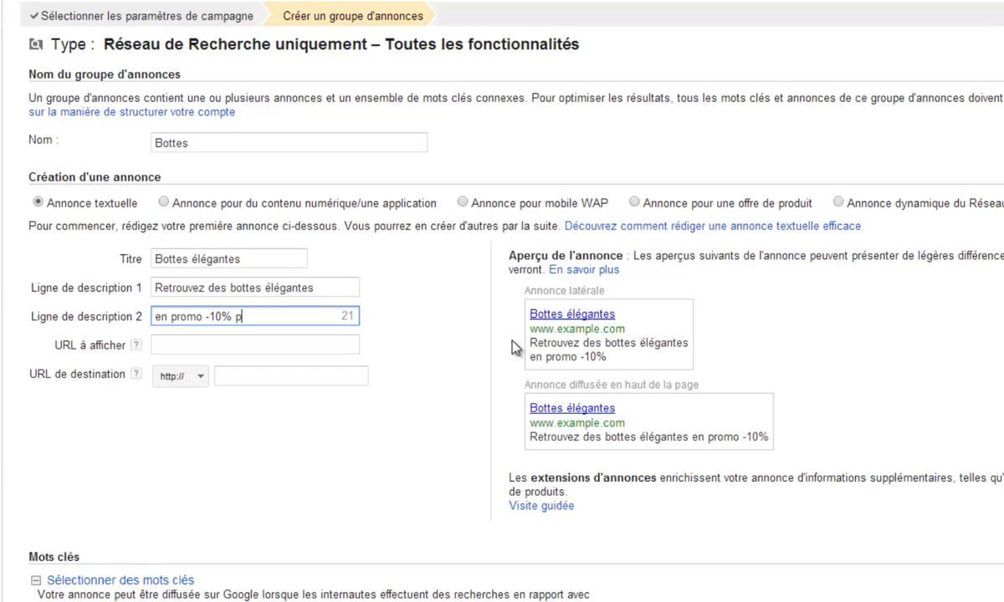
text(endant )
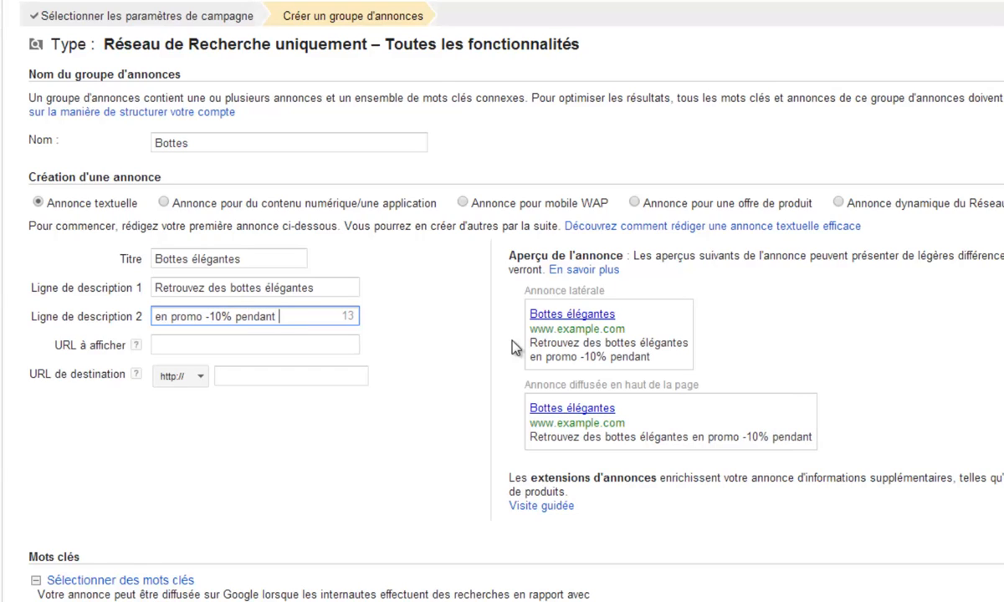
text(10 jours sl)
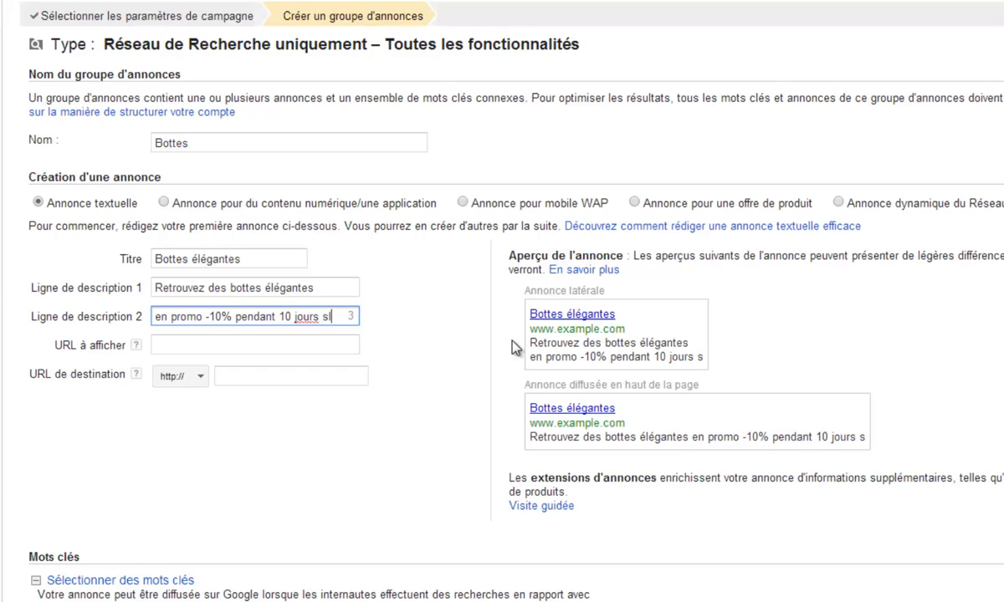
text(mt)
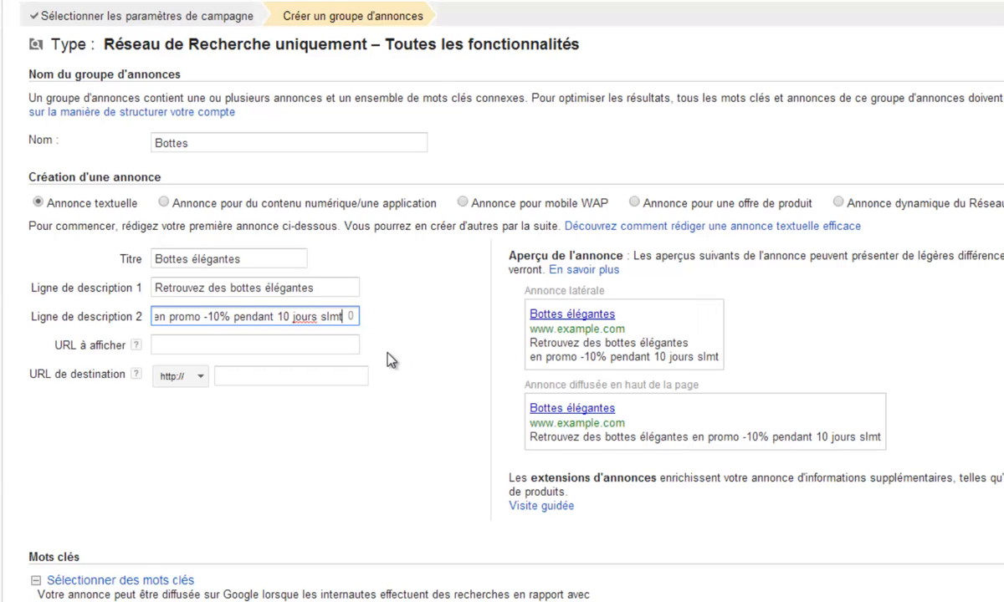
Set the ad's display URL to wwww.chaussures.com, replacing the initially entered bottes domain
click(333, 343)
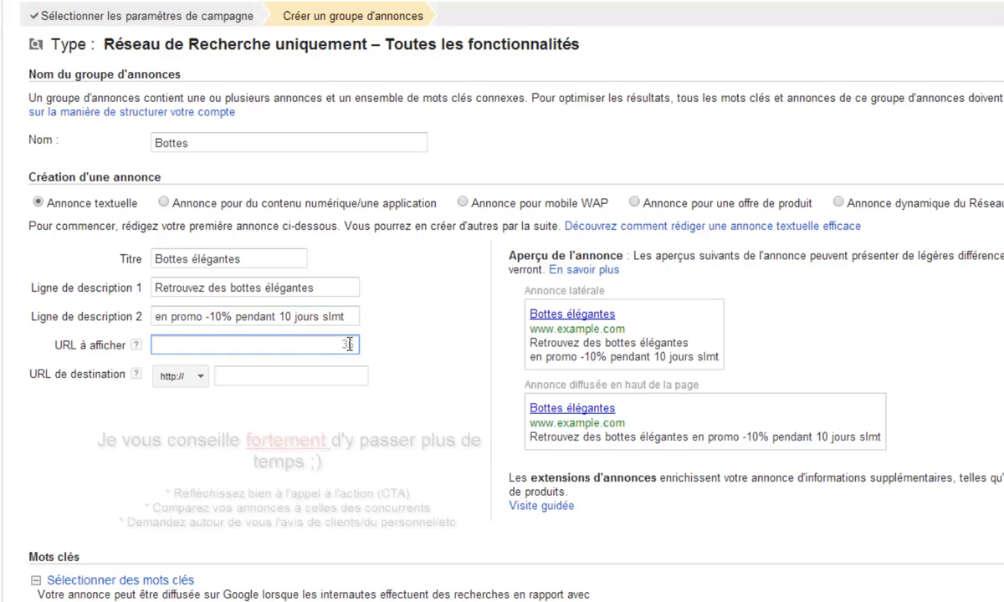
text(wwww.b)
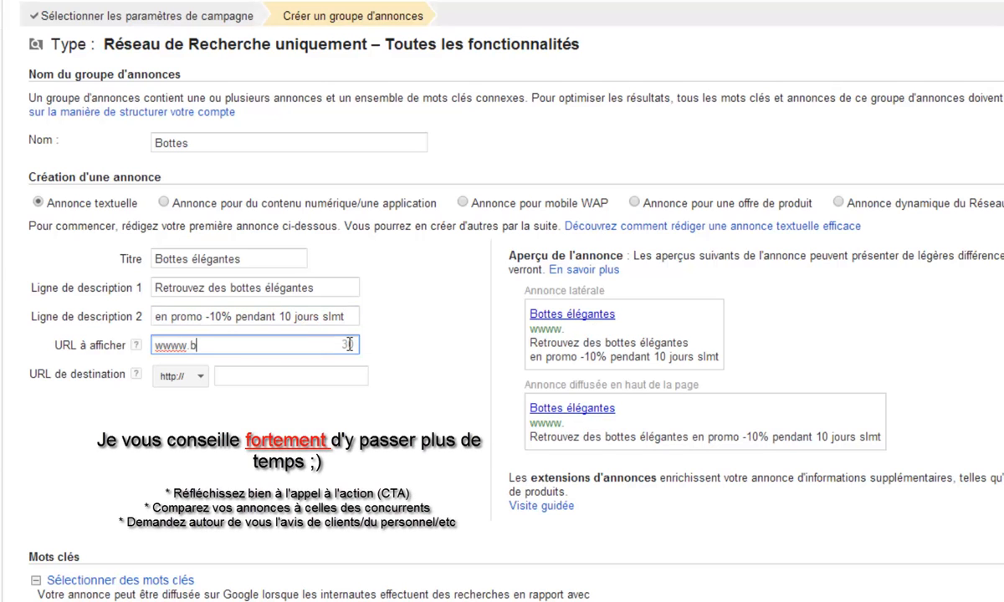
text(ottes)
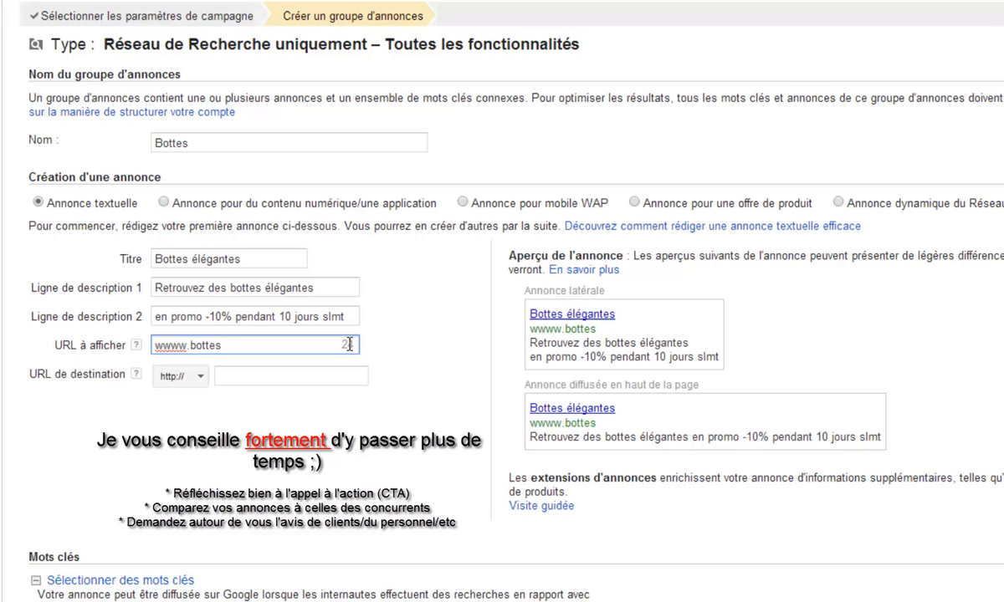
text(.com)
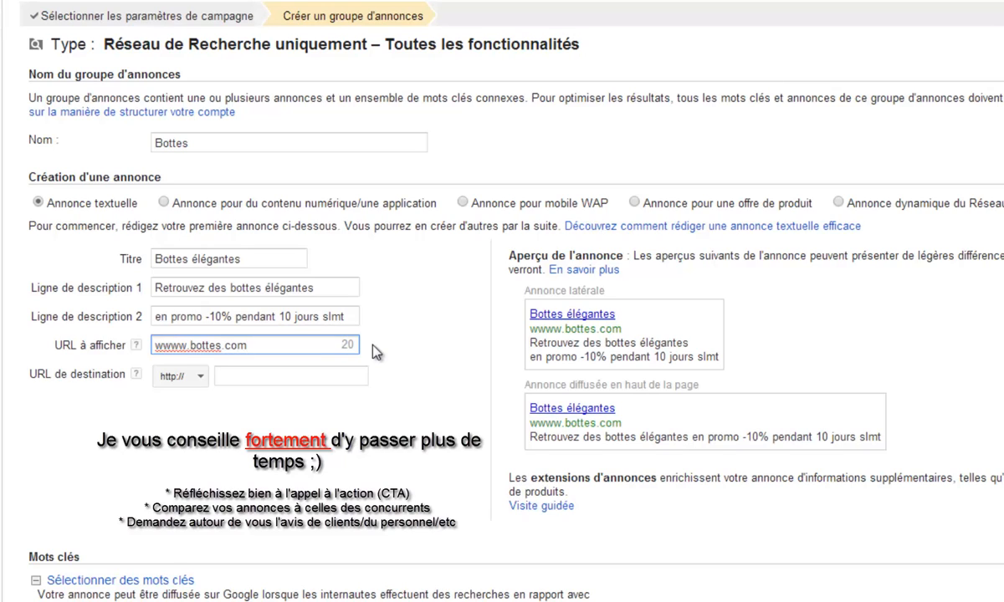
double_click(206, 345)
text(chaussures)
Copy the whole display URL into the ad's destination URL
key(ctrl+a)
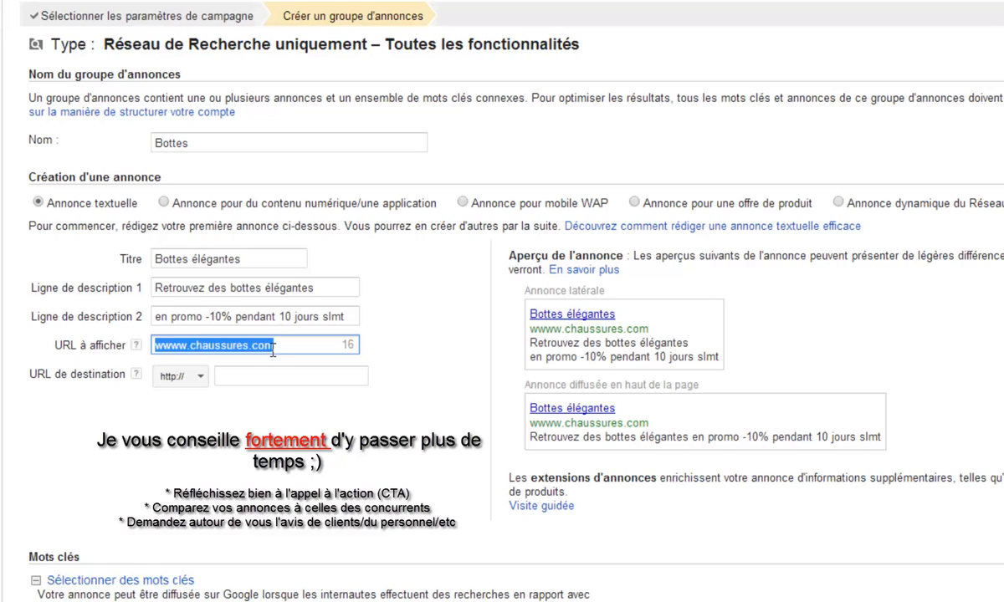
key(ctrl+c)
click(329, 376)
key(ctrl+v)
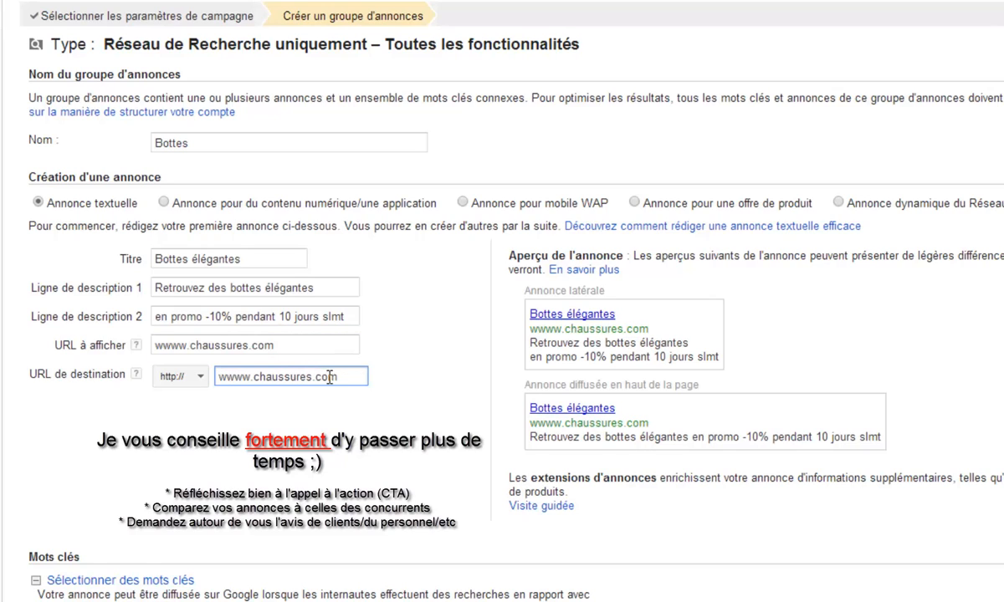
Append the path "/bottes" to the display URL and check it in the side ad preview
click(301, 345)
text(/)
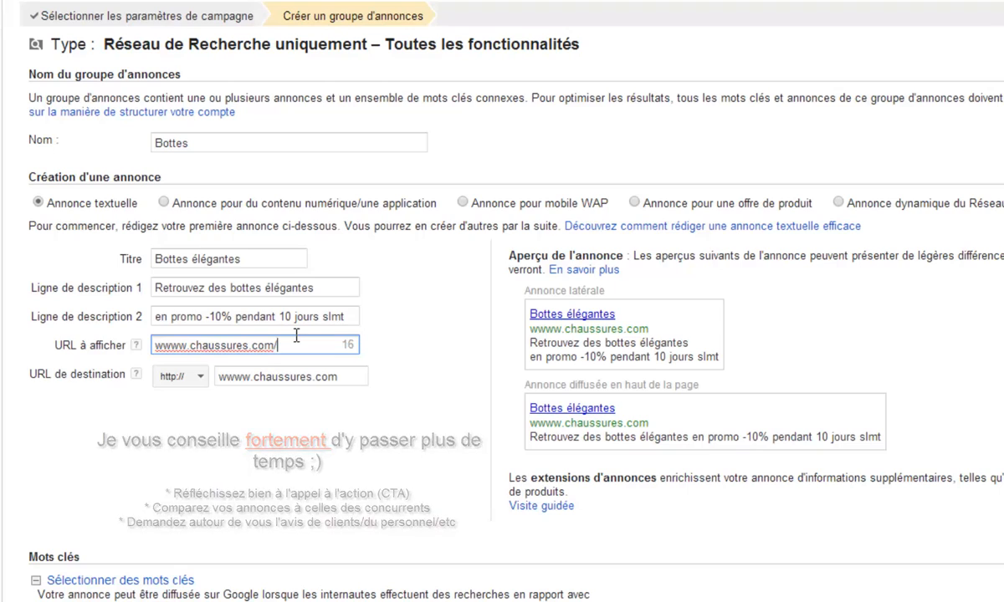
text(bottes)
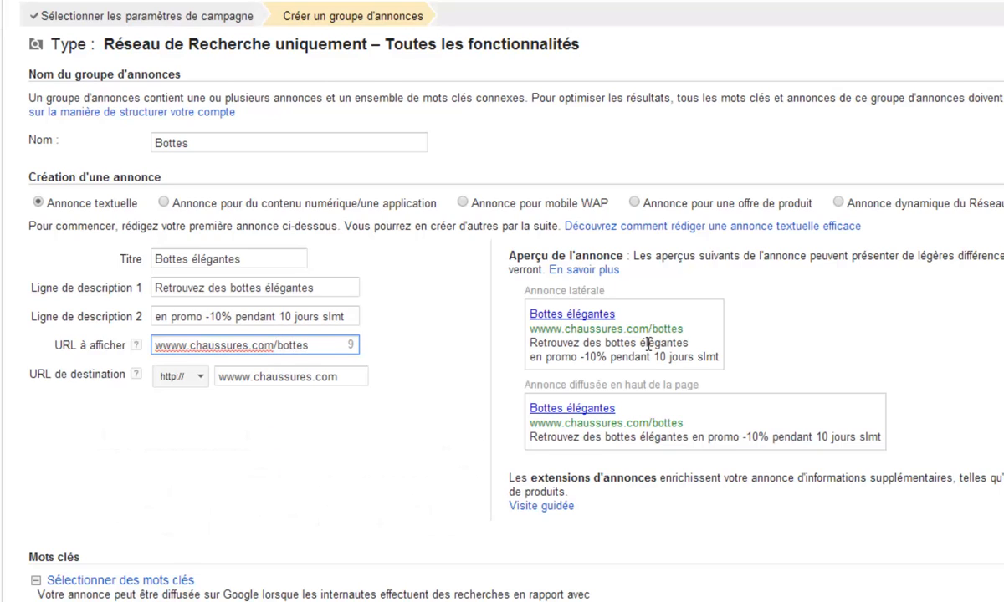
drag(653, 329, 684, 330)
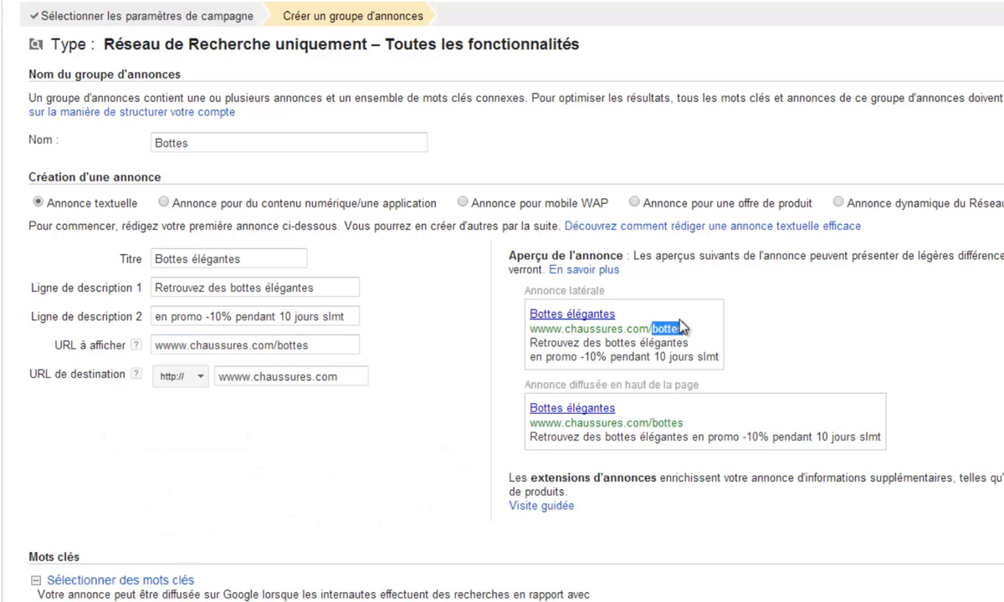
Try to extend the display URL's path with "-élégantes"
click(341, 343)
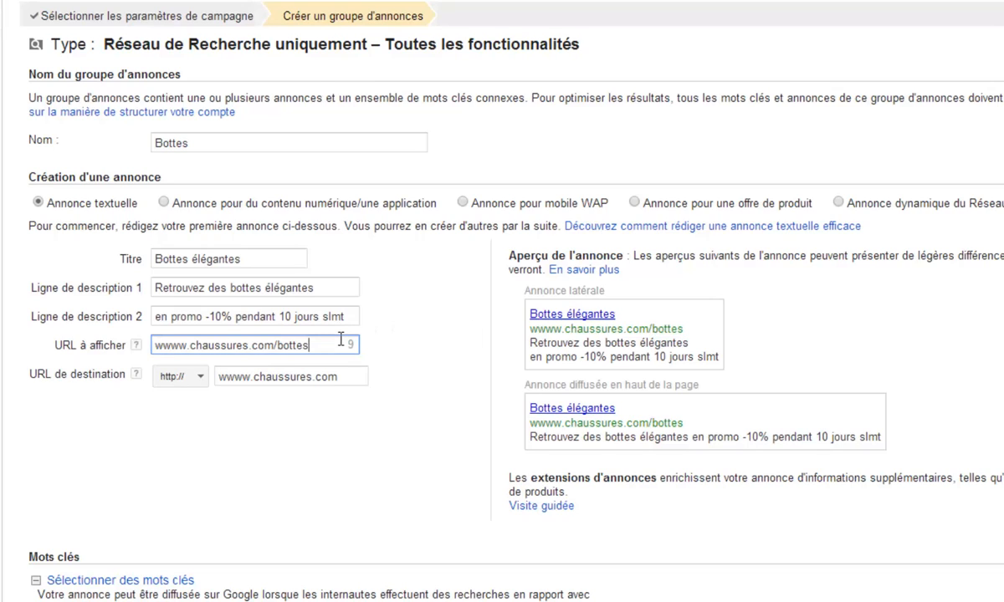
text(-élgan)
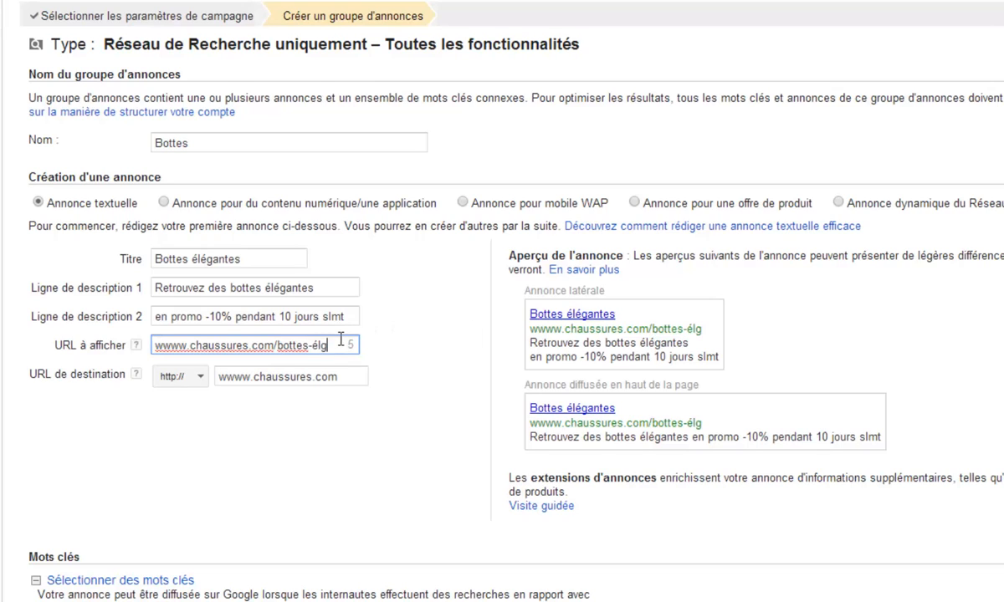
key(BackSpace)
key(BackSpace)
key(BackSpace)
text(égant)
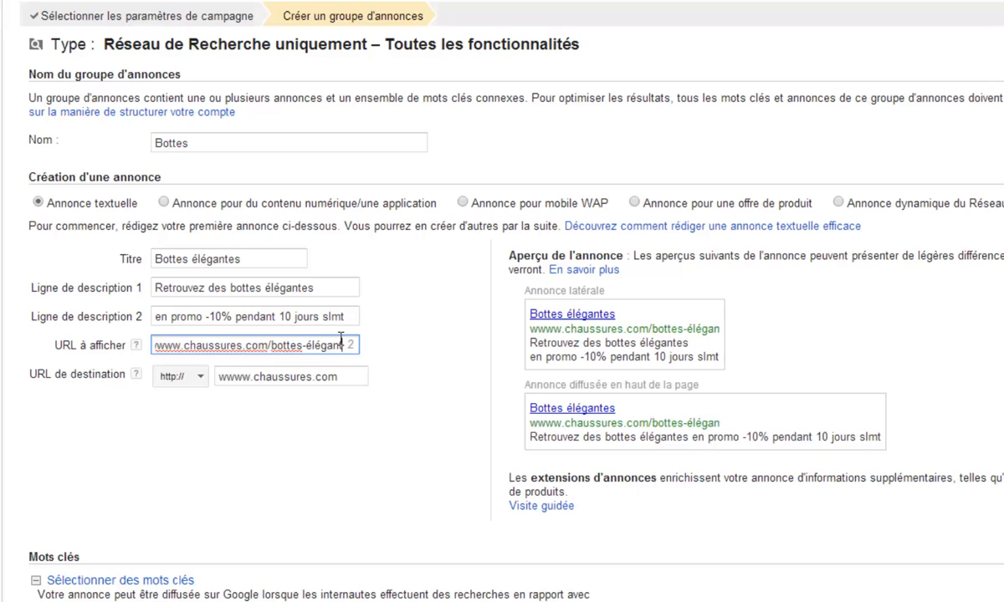
text(es)
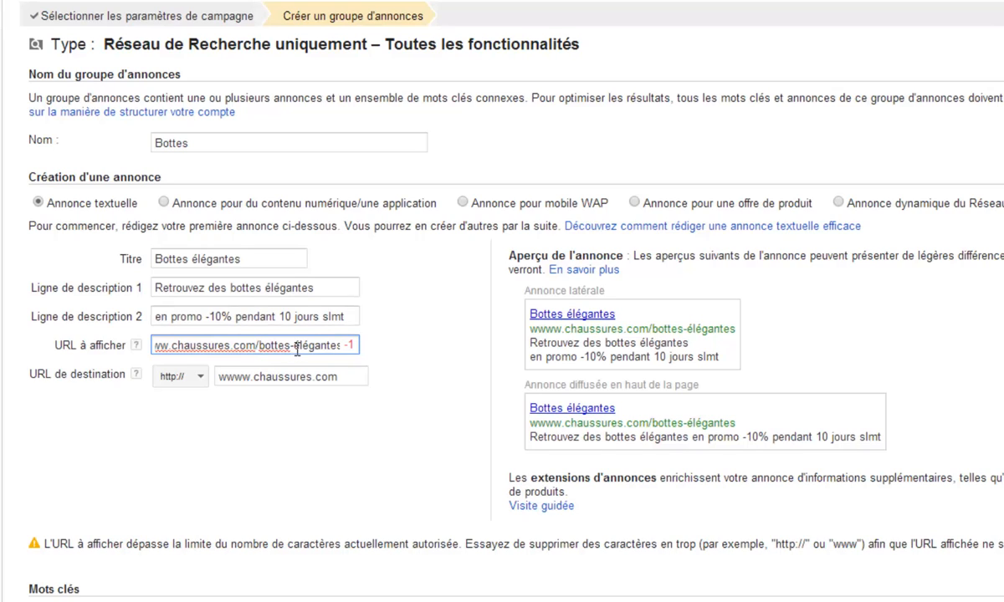
double_click(297, 345)
key(BackSpace)
key(BackSpace)
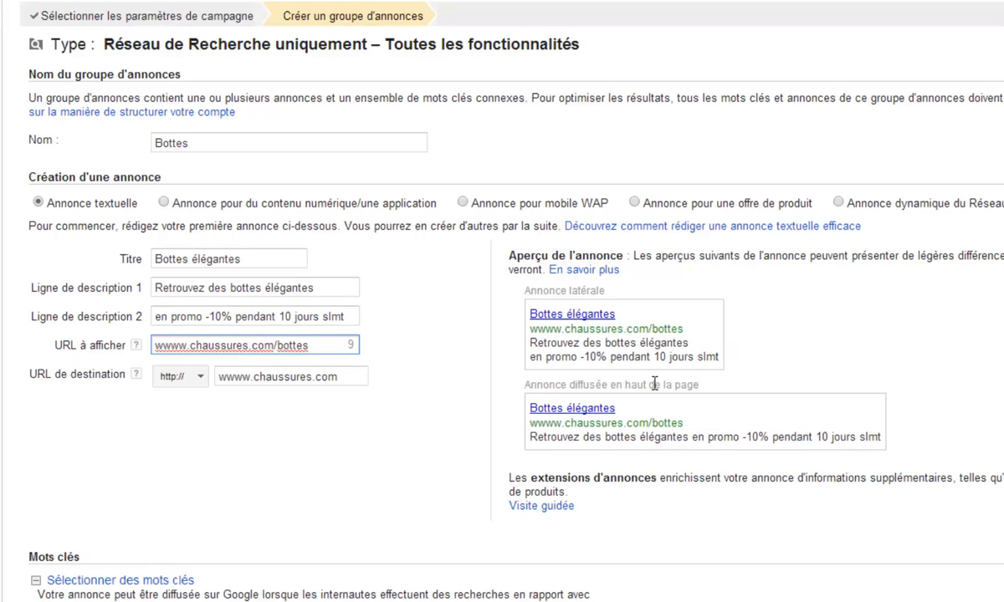
Append "/bottes-elegantes.html" to the destination URL so it points to the landing page
click(351, 377)
text(/)
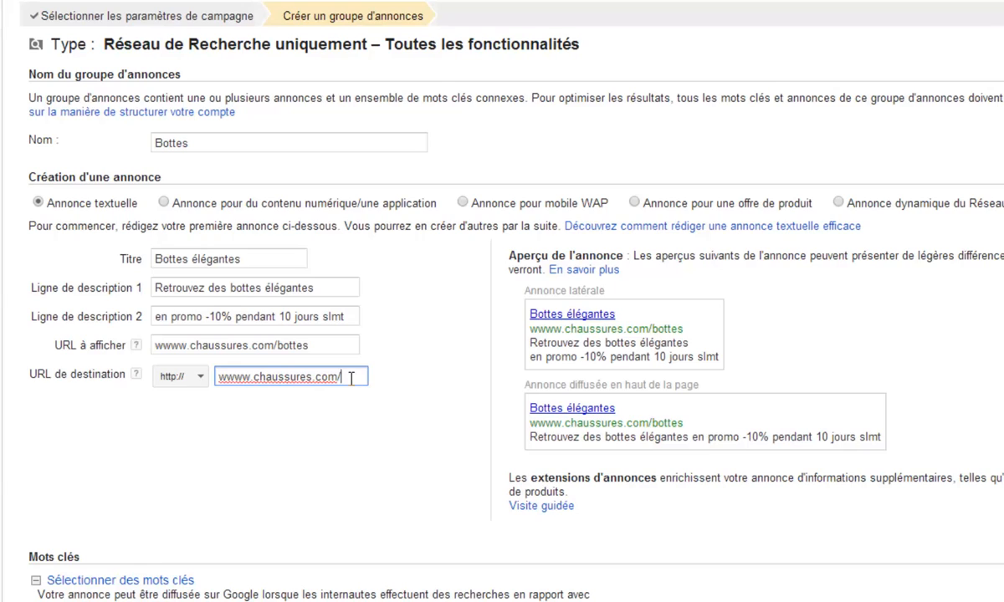
text(botte)
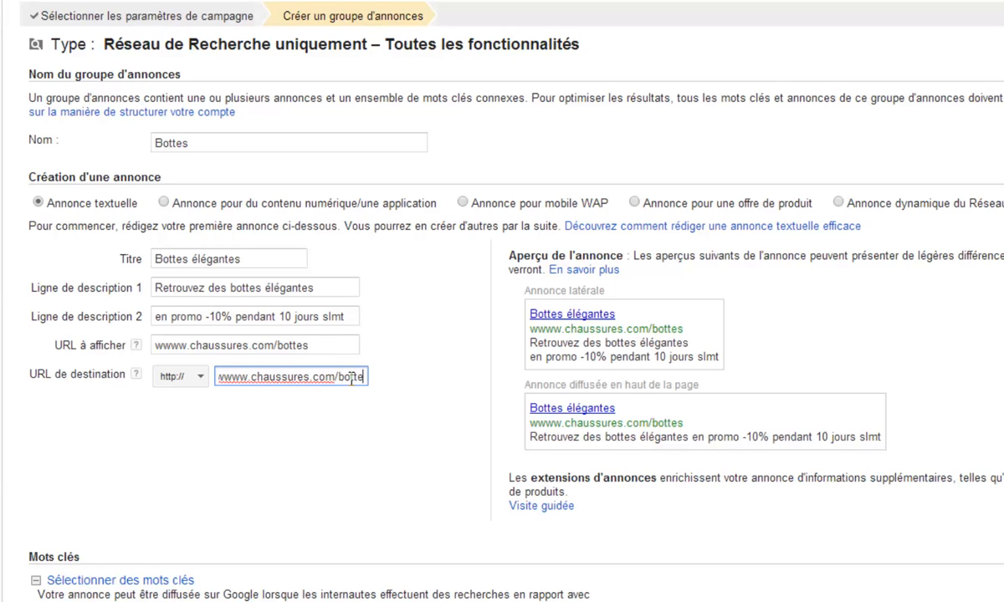
text(s-ele)
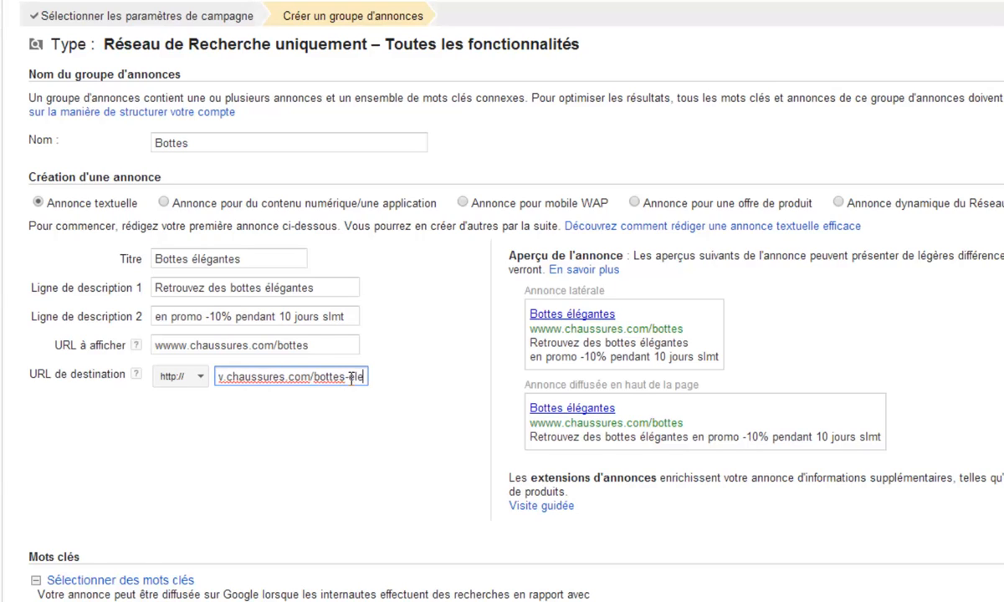
text(gantes.html)
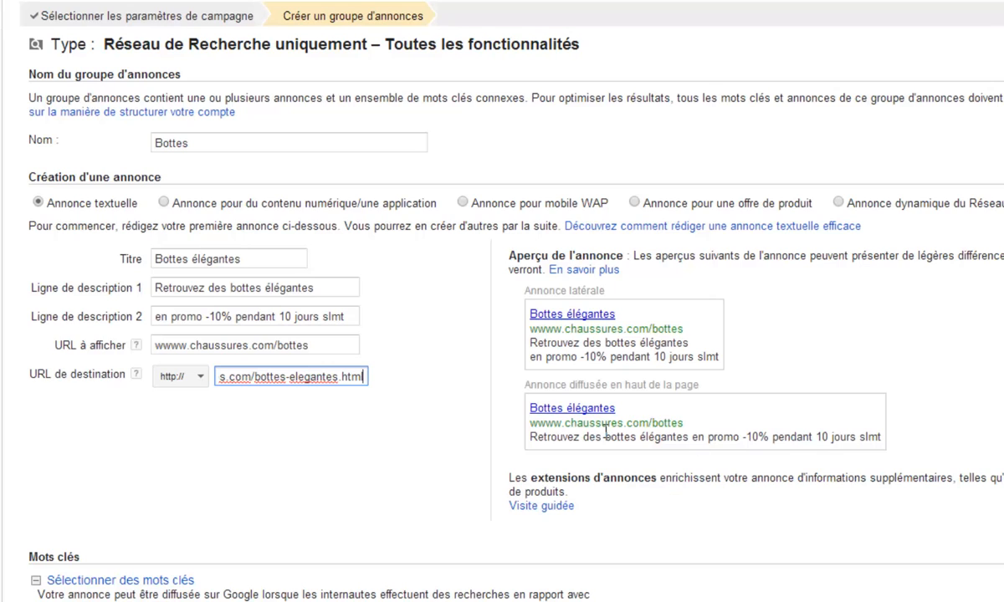
Compare the destination and display URLs, and capitalize the display URL's path as "Bottes"
drag(296, 381, 165, 377)
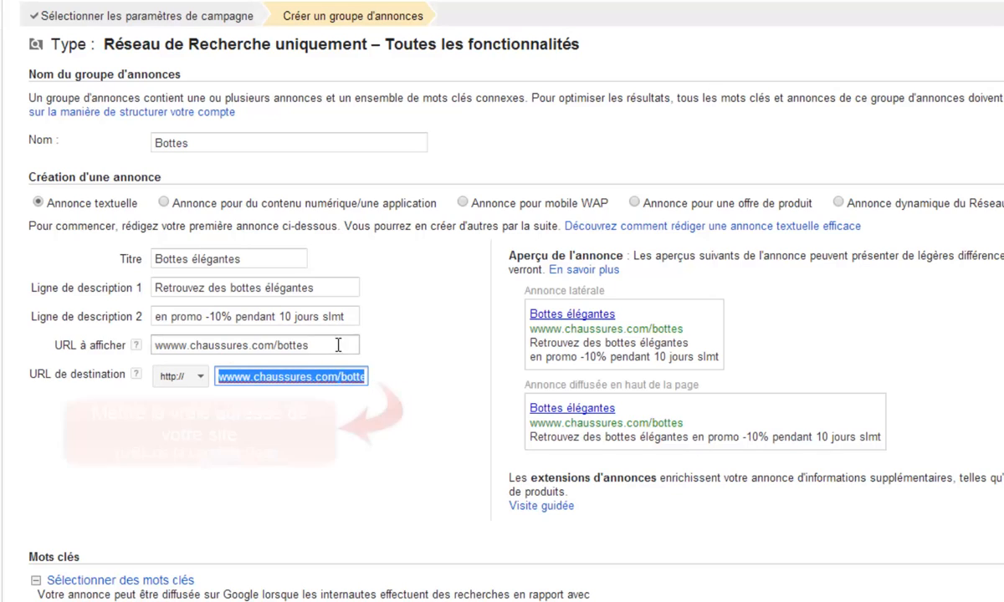
drag(336, 344, 152, 333)
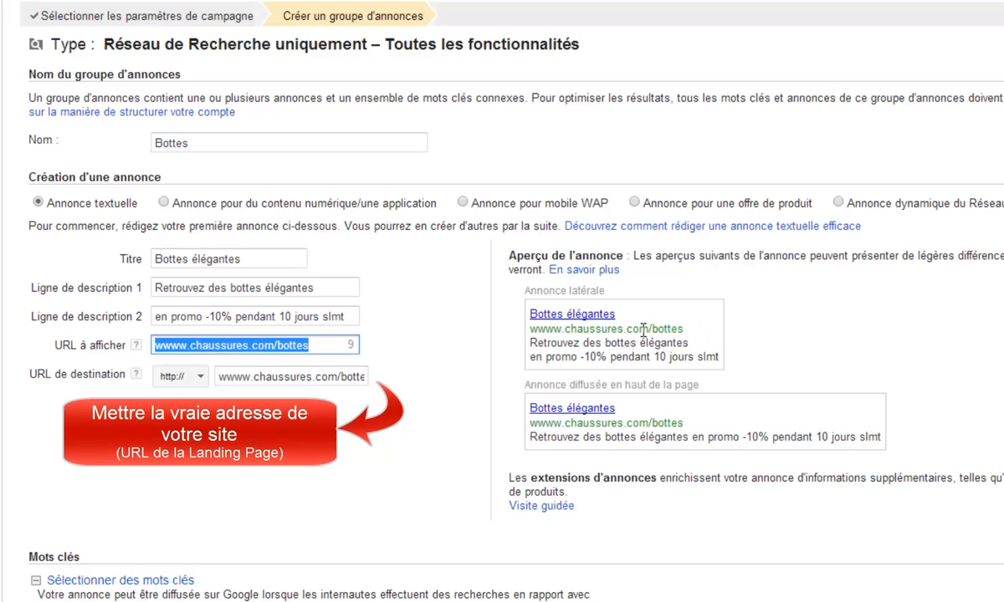
click(285, 343)
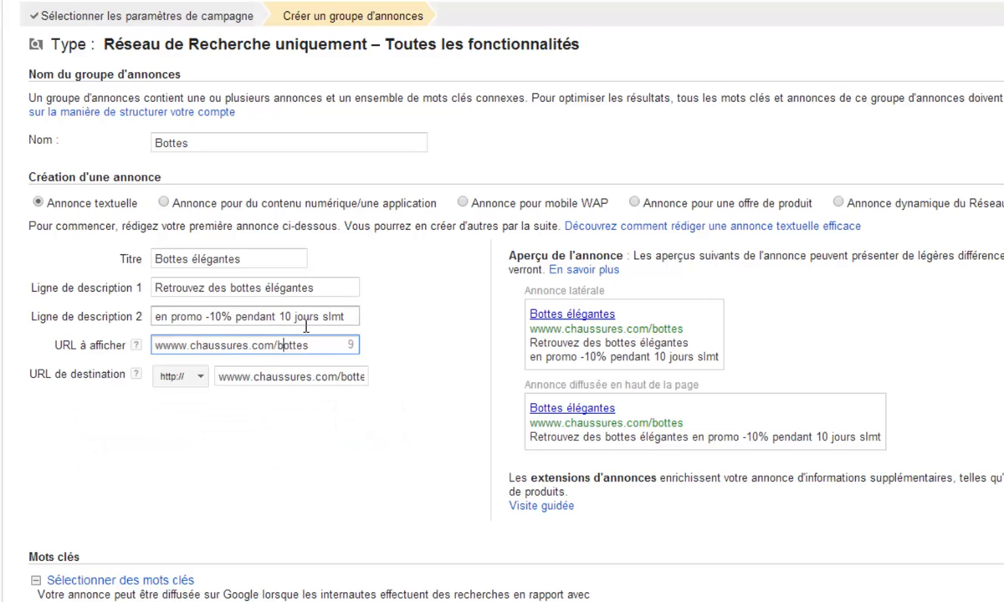
key(BackSpace)
text(B)
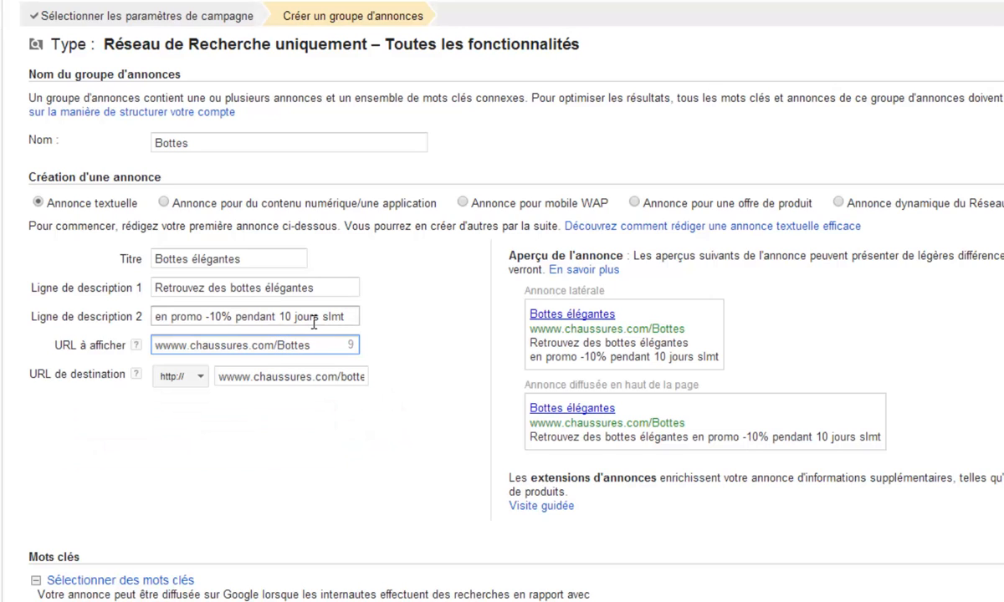
Capitalize "Promo" in the second description line and replace "slmt" with an exclamation mark
click(320, 289)
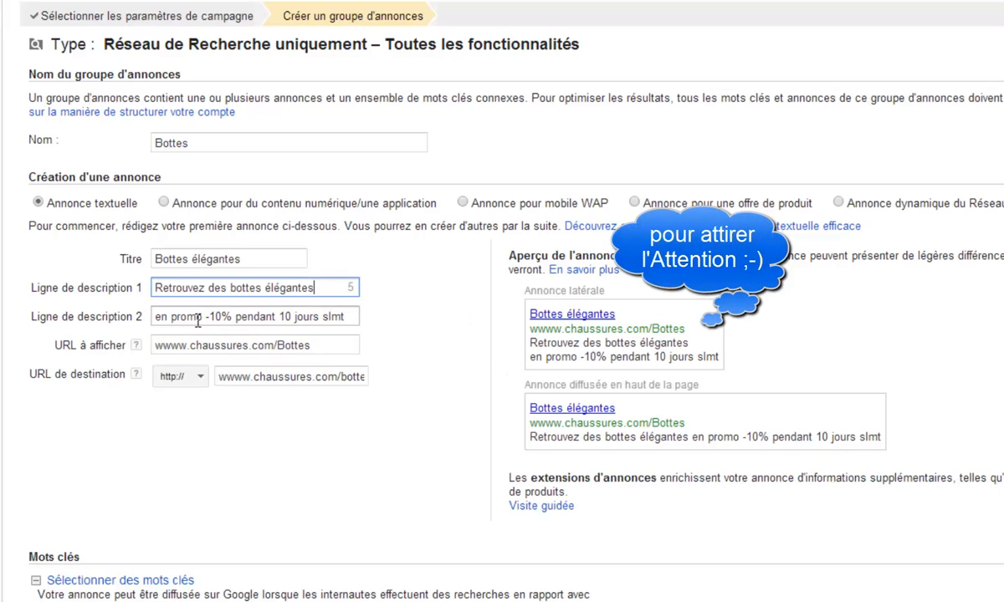
drag(170, 317, 177, 316)
text(P)
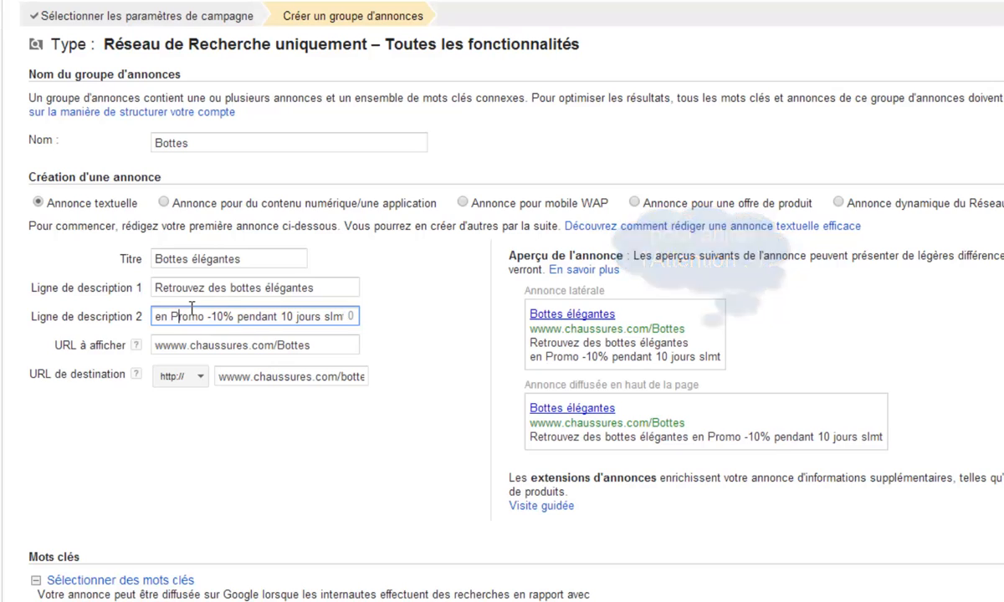
double_click(331, 316)
text(!)
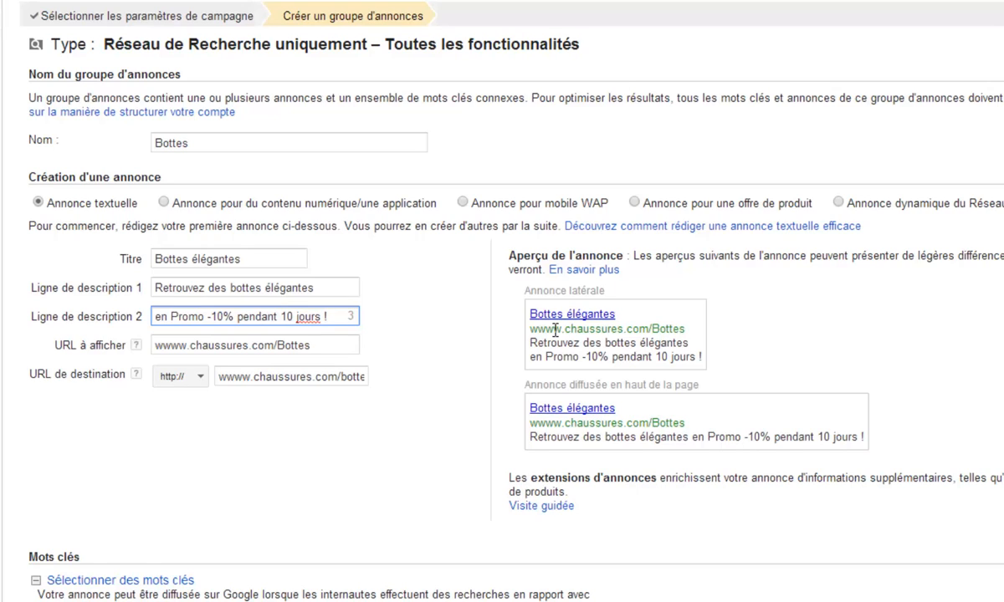
Remove the trailing space from the ad title and reread the title and both description lines
click(258, 258)
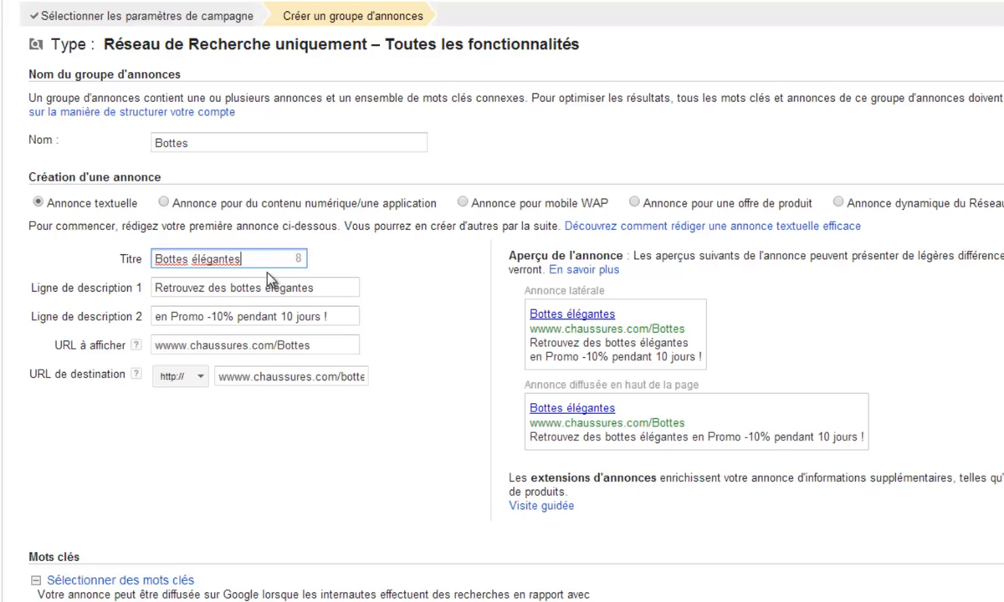
key(BackSpace)
drag(352, 287, 107, 283)
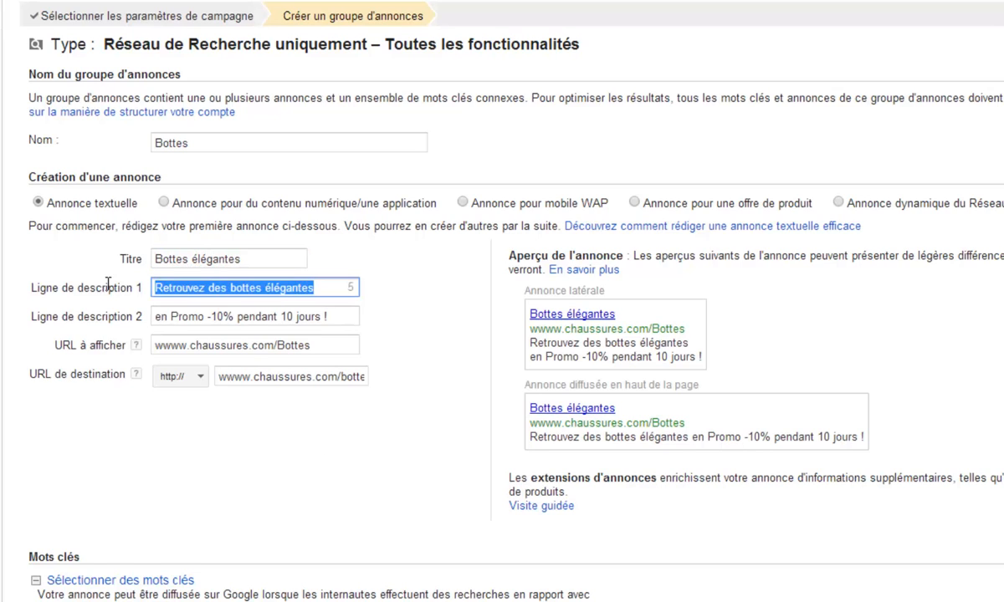
drag(353, 316, 85, 301)
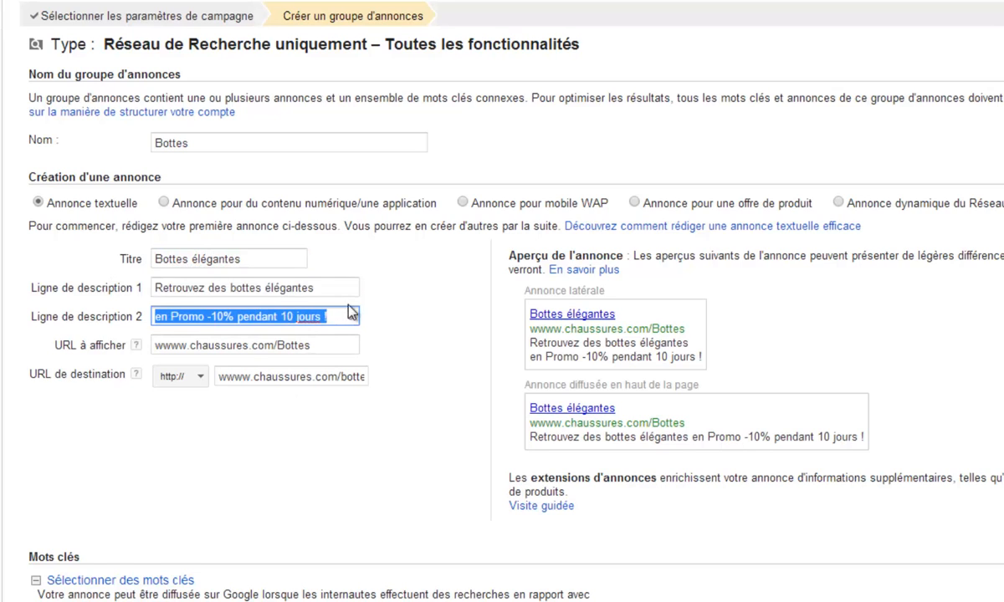
drag(339, 287, 126, 286)
drag(253, 259, 143, 258)
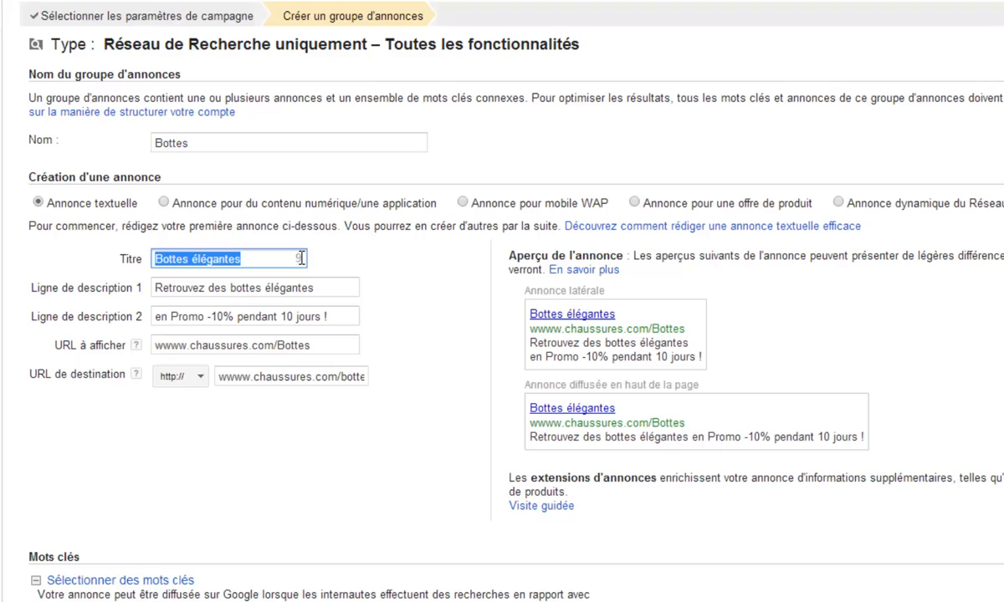
click(339, 286)
click(334, 317)
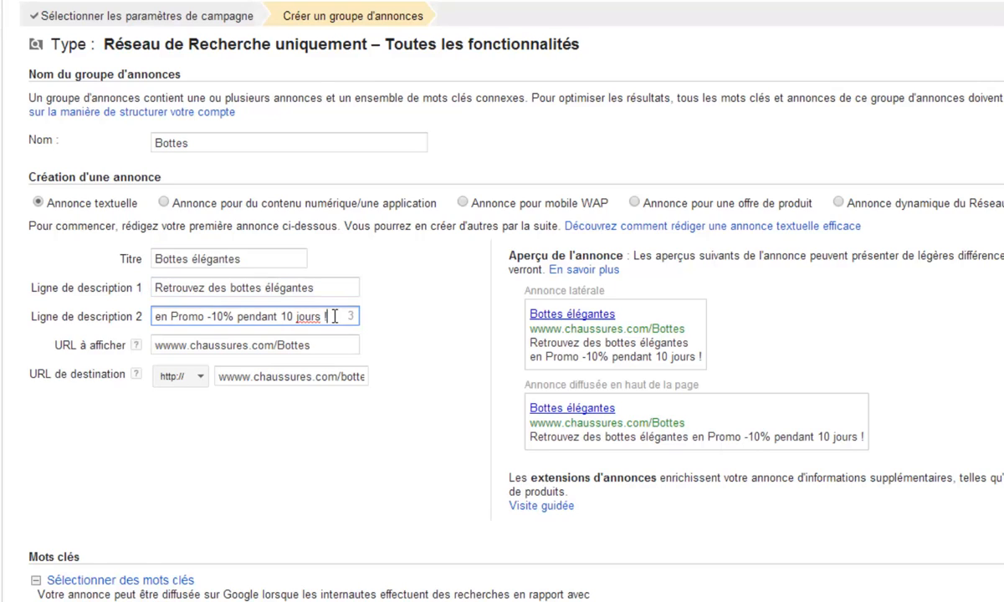
click(340, 289)
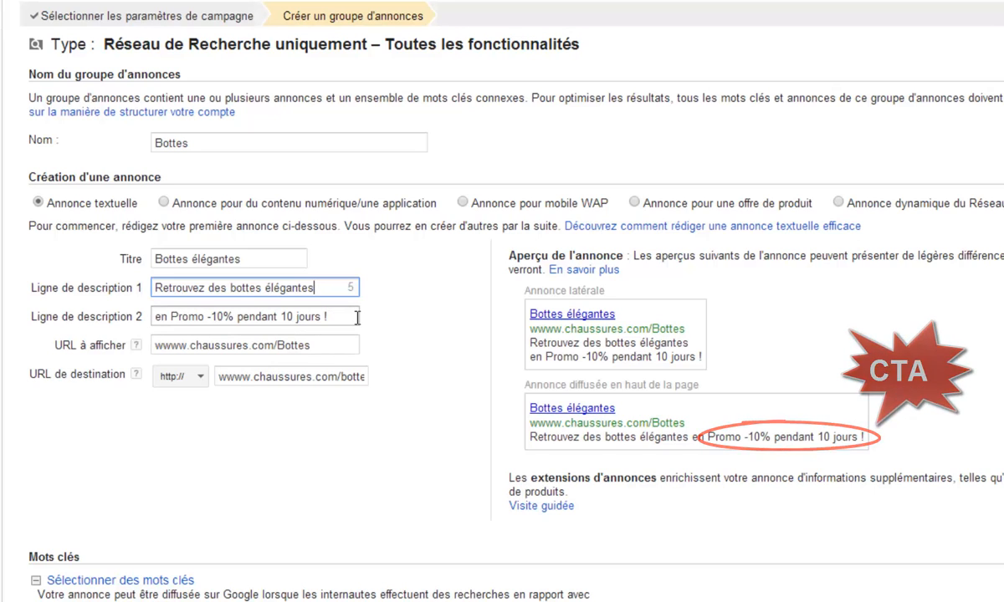
click(365, 321)
Enter "bottes élégantes" and "achat de bottes" as the ad group's keywords, one per line
scroll(364, 321, down, 3)
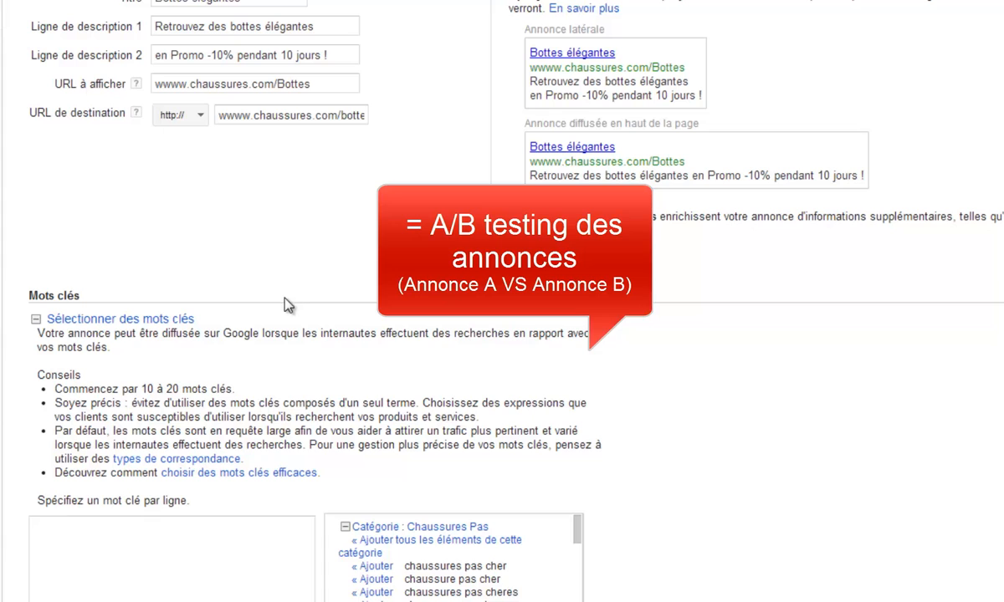
click(141, 558)
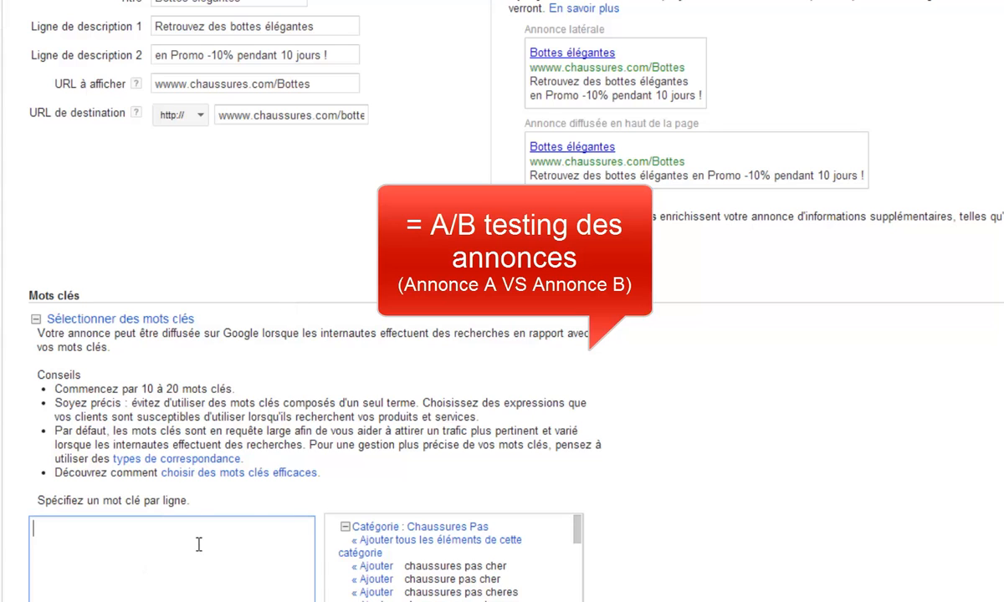
text(boot)
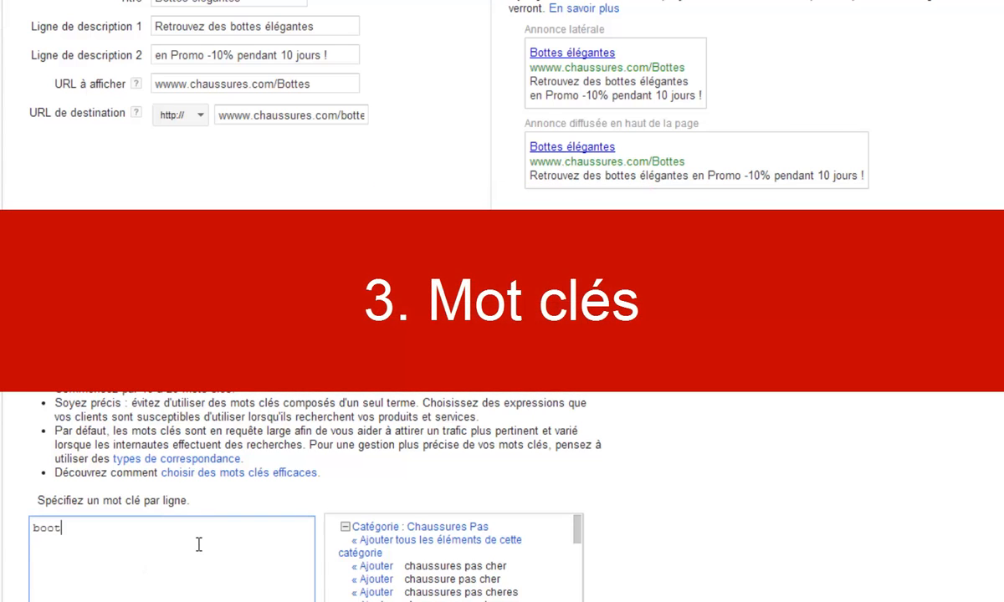
text(s)
key(BackSpace)
key(BackSpace)
key(BackSpace)
text(ttes élég)
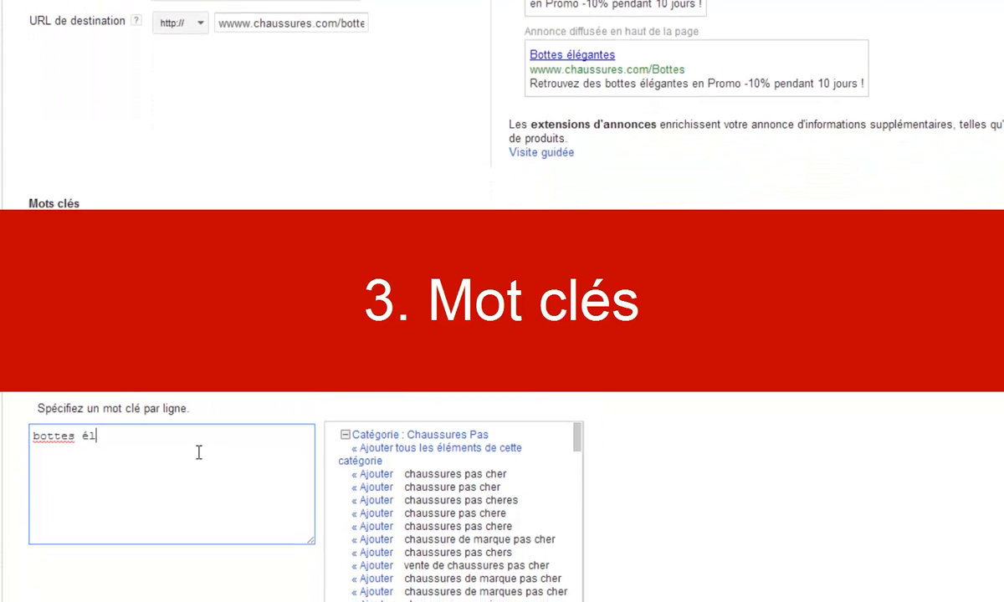
text(antes achat de bottes)
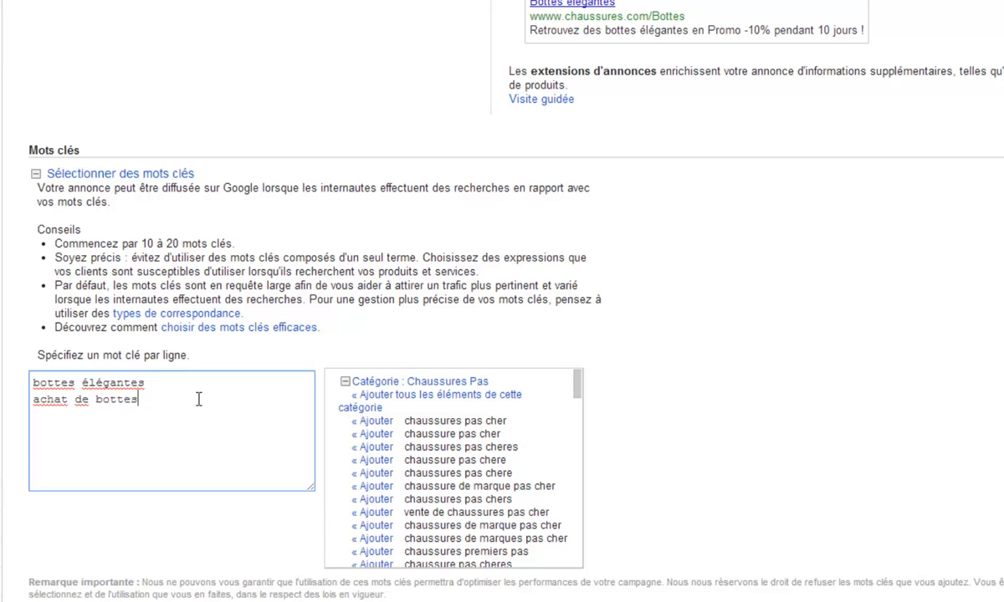
Prefix the keyword "bottes élégantes" with a plus sign so that "bottes" is a required term
scroll(276, 335, down, 2)
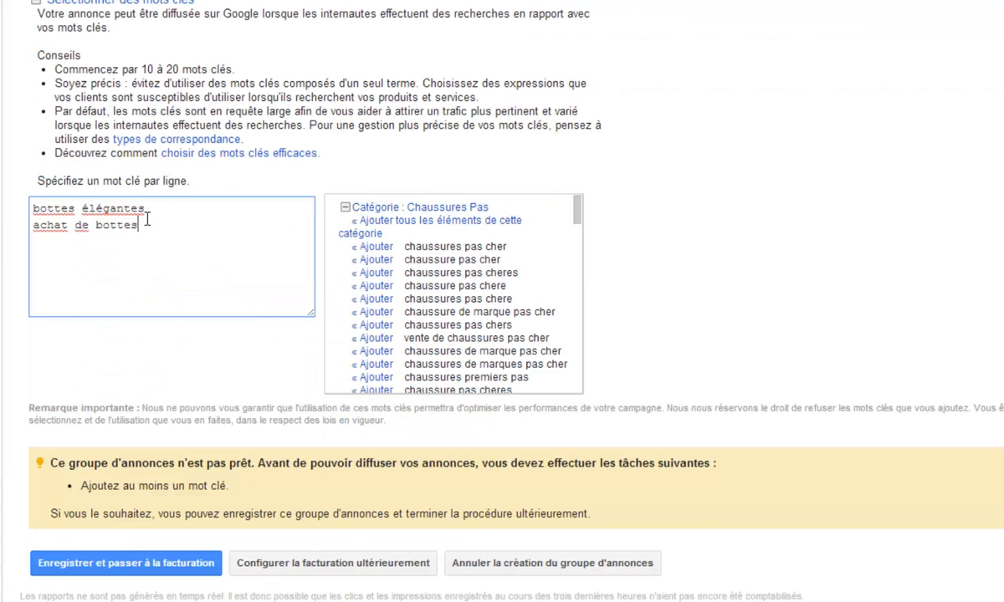
drag(147, 222, 25, 194)
click(126, 260)
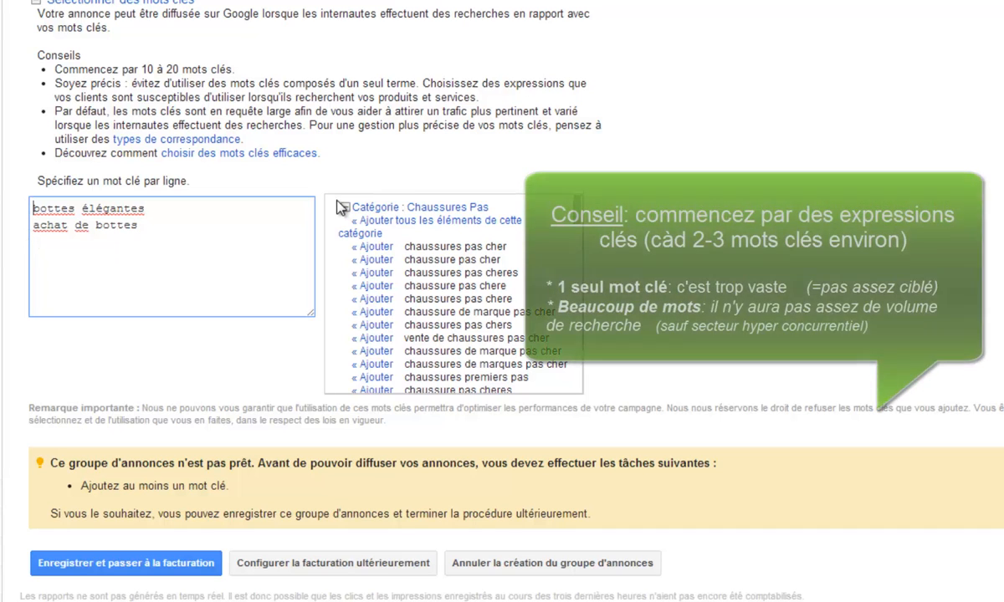
text(+)
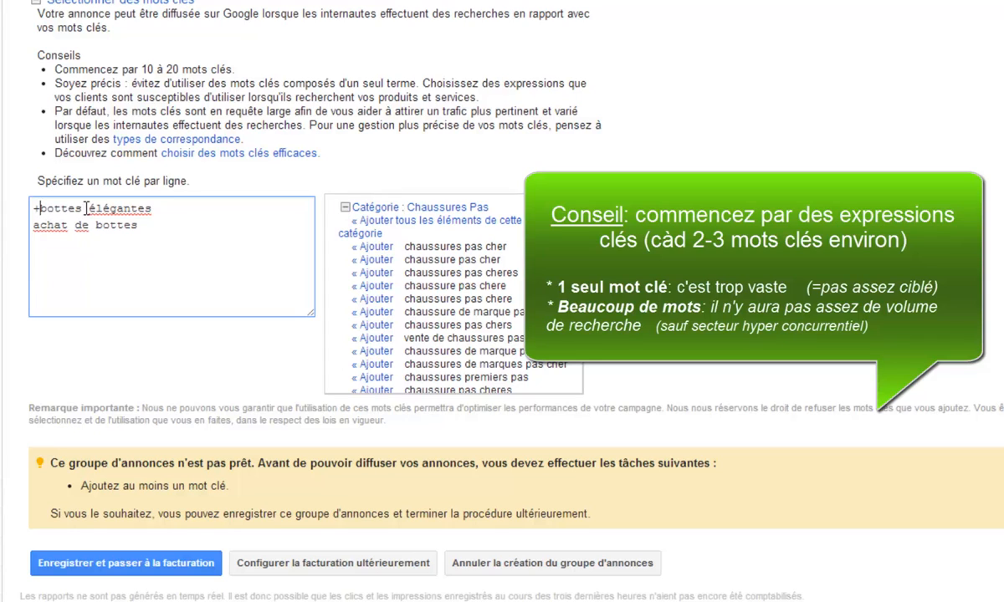
drag(85, 209, 32, 208)
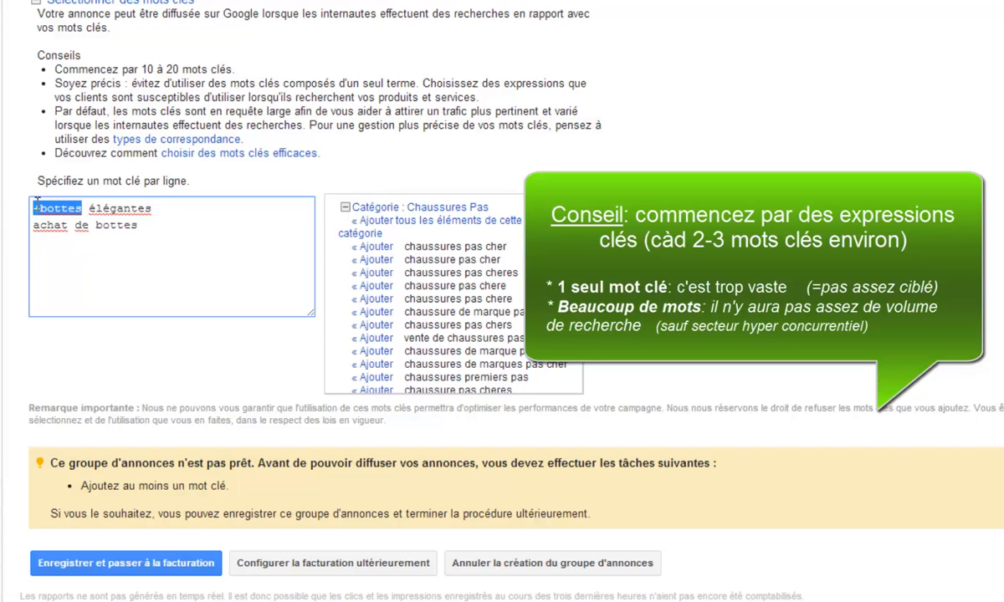
double_click(55, 209)
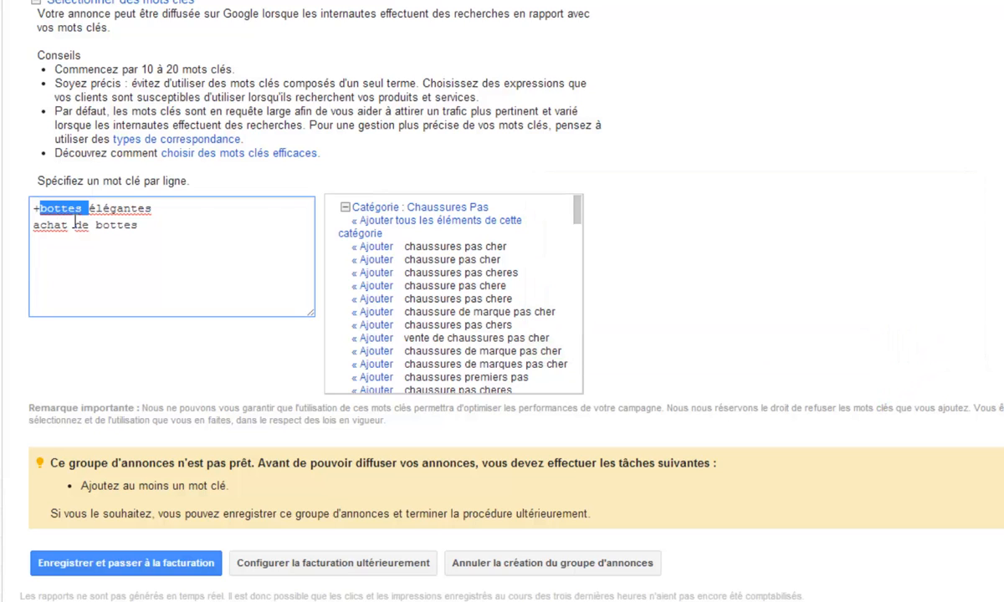
click(84, 208)
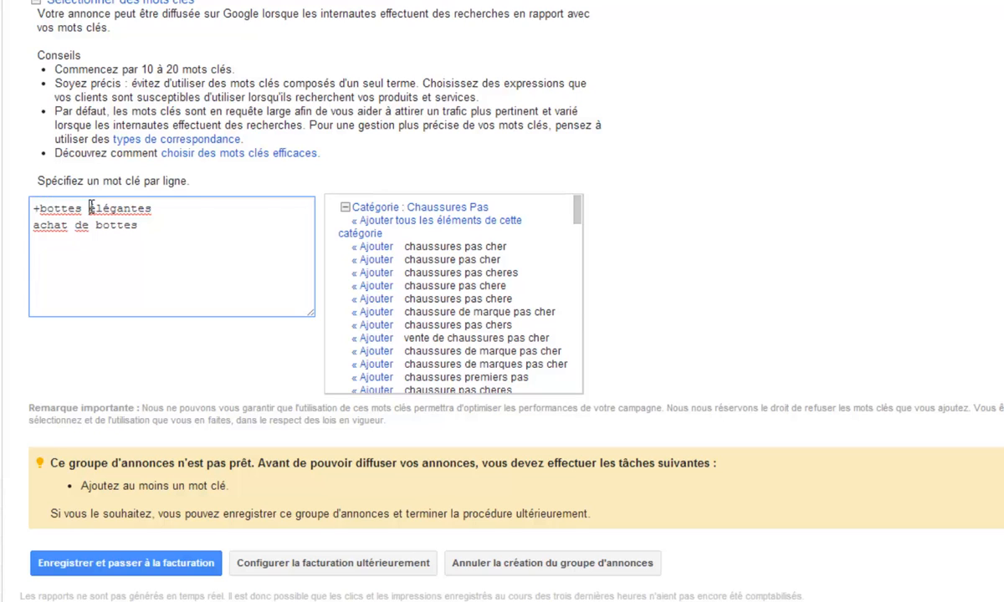
drag(81, 209, 33, 209)
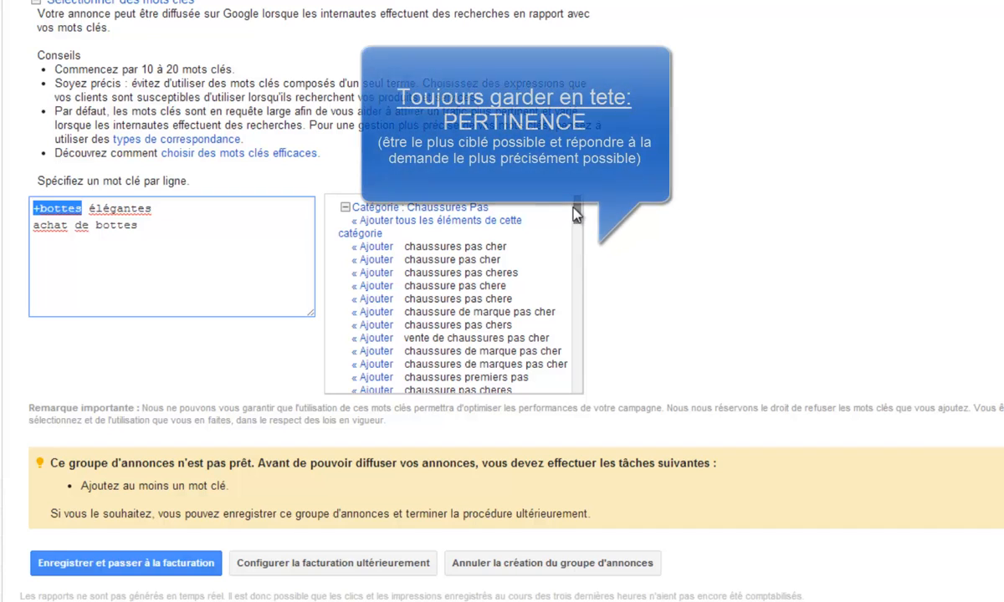
Browse the suggested keywords and add "vente de chaussures en ligne" from the Vente Chaussures category
click(575, 216)
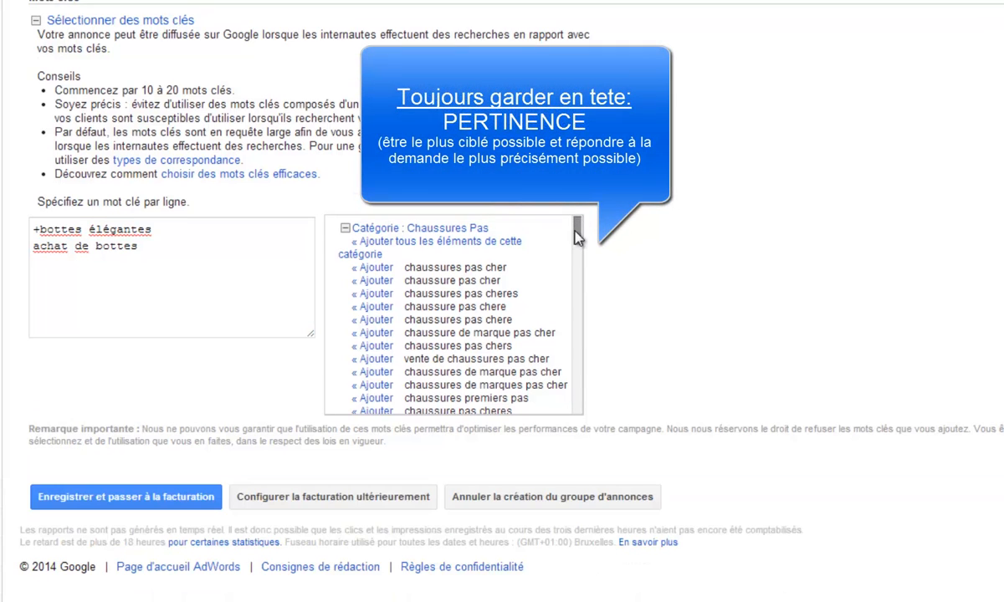
drag(577, 224, 592, 207)
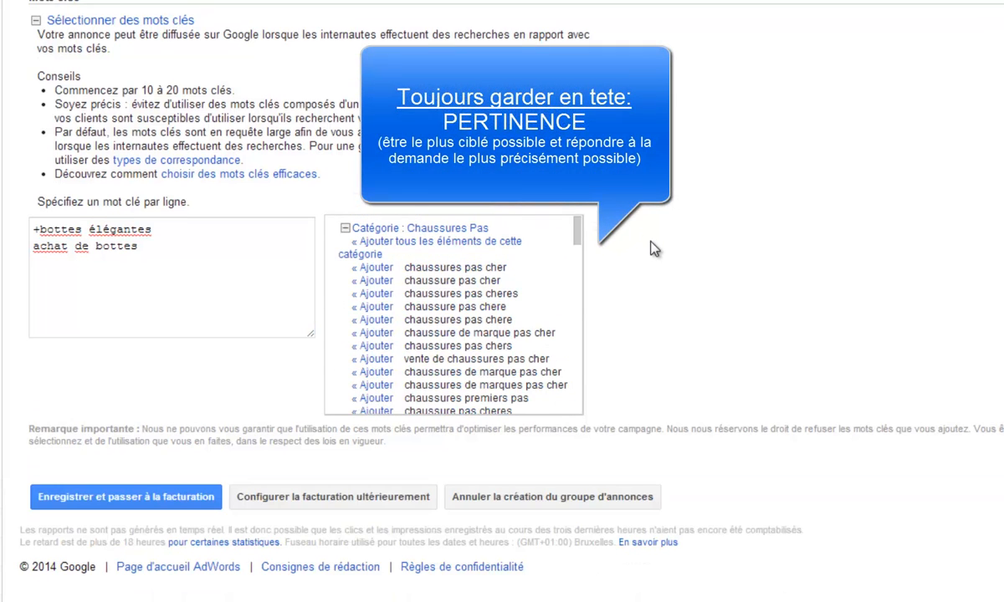
scroll(527, 307, down, 4)
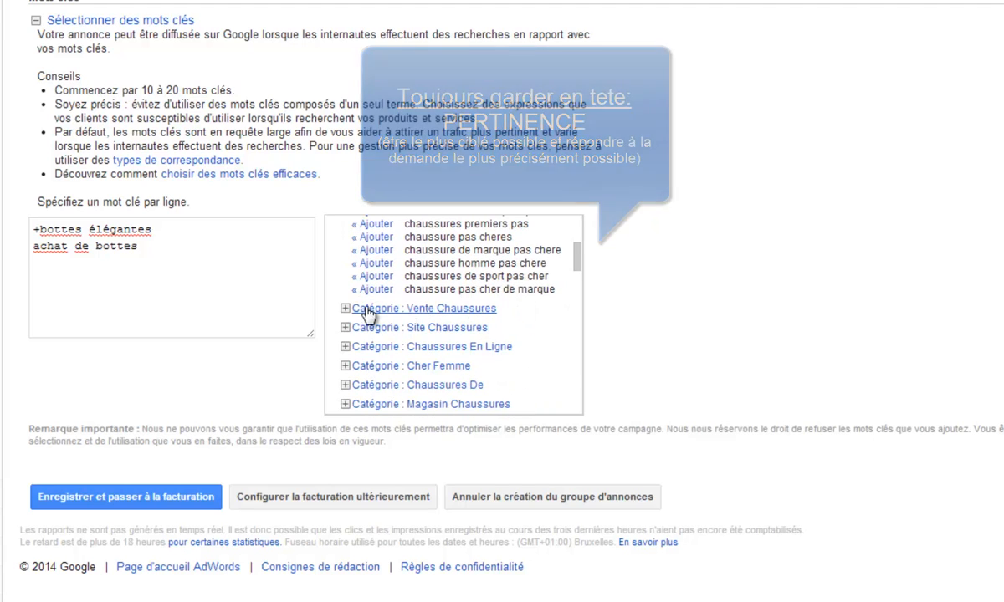
click(346, 309)
scroll(446, 331, down, 4)
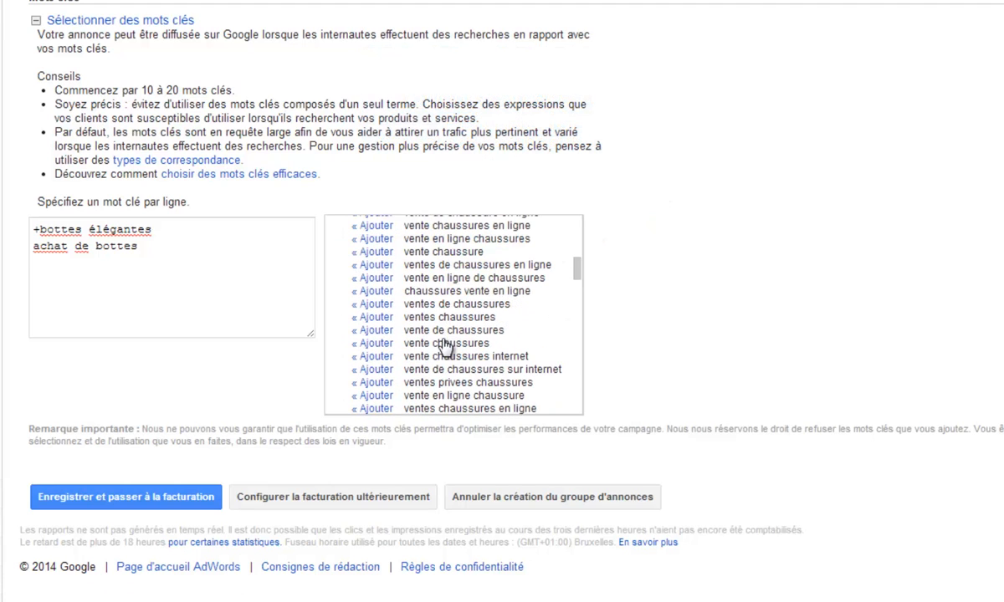
scroll(444, 345, up, 2)
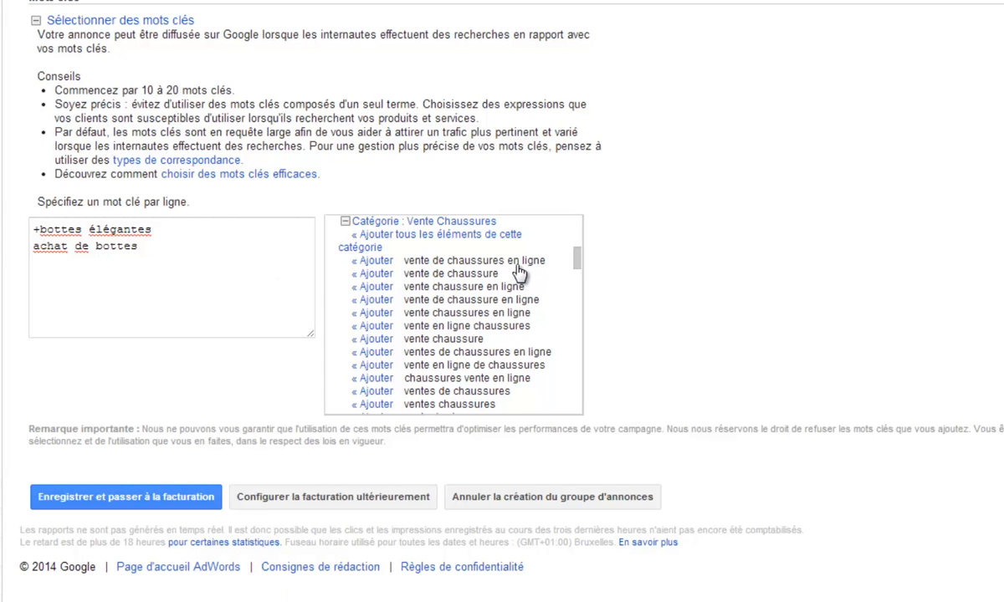
click(374, 261)
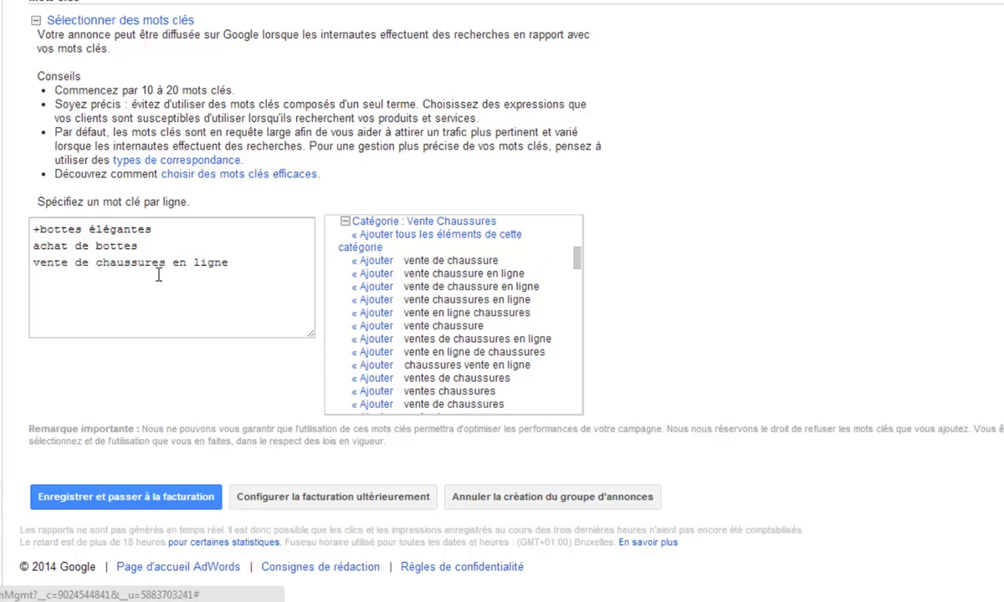
Replace "chaussures" with "+bottes" in the third keyword so it reads "vente de +bottes en ligne"
drag(165, 263, 33, 262)
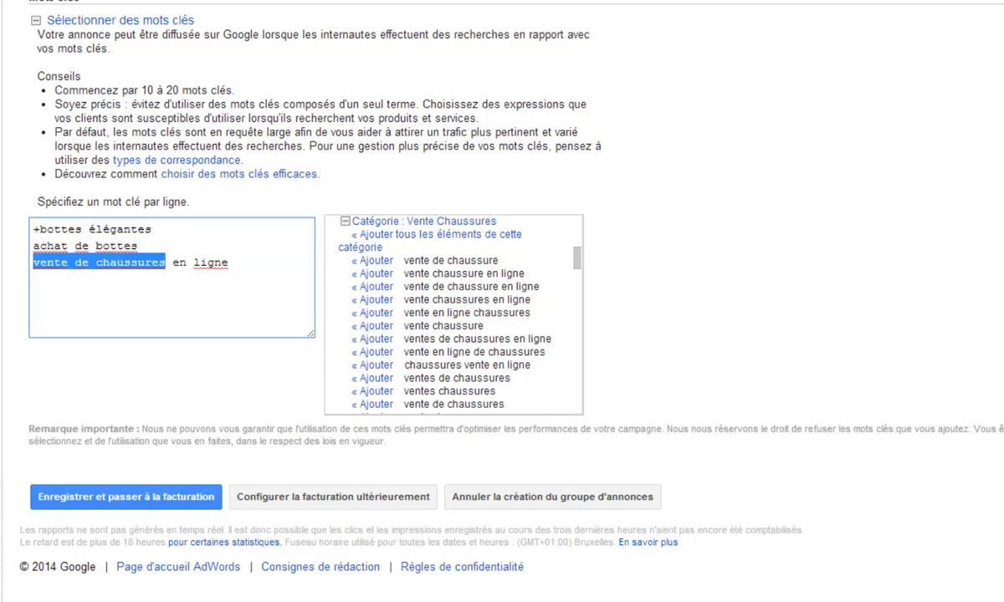
double_click(155, 265)
key(BackSpace)
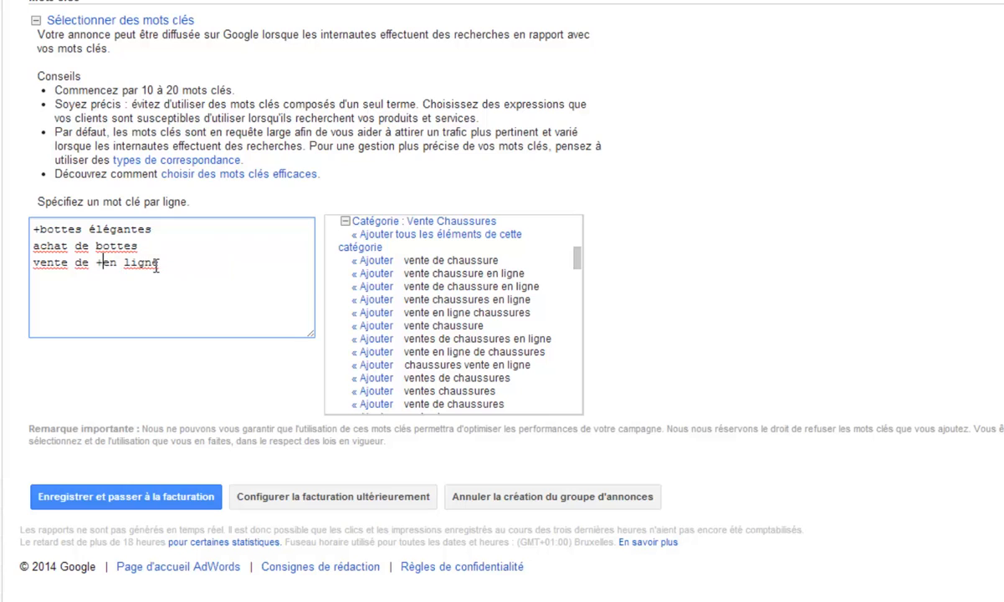
text(+bottes)
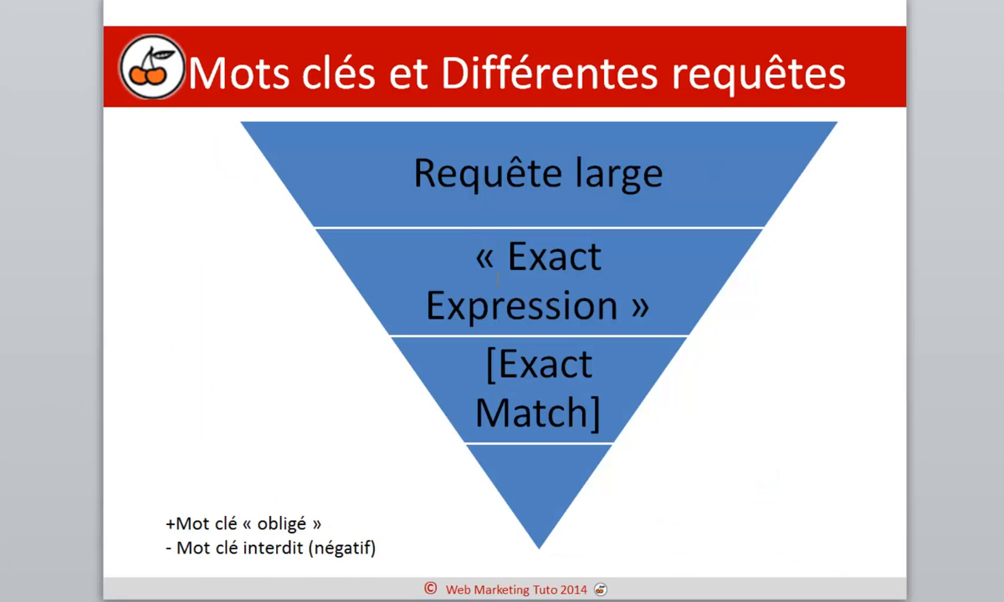
Switch to the PowerPoint slide on keyword query types and examine the exact expression, exact match and required keyword notations
triple_click(481, 260)
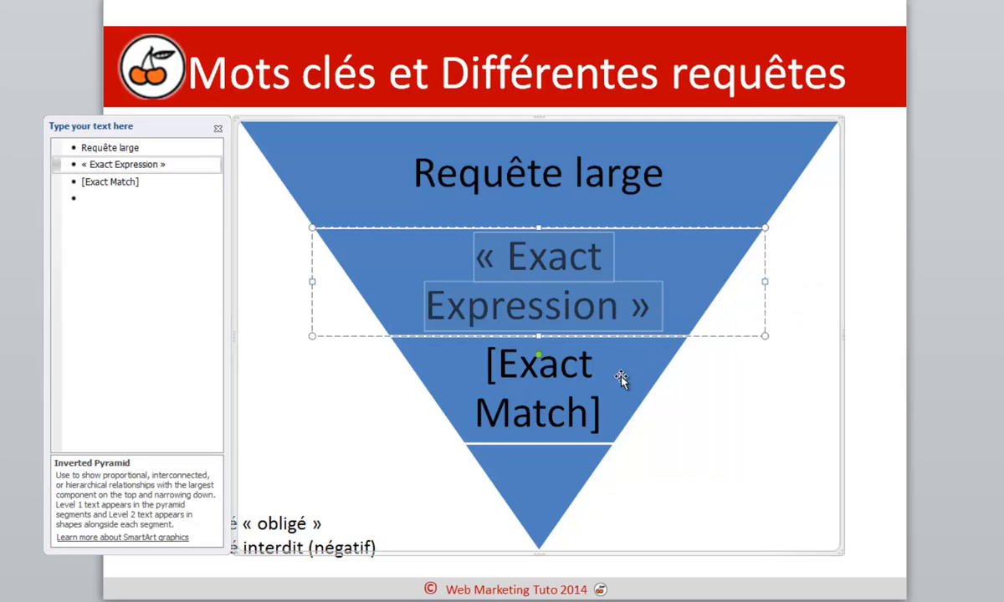
click(605, 415)
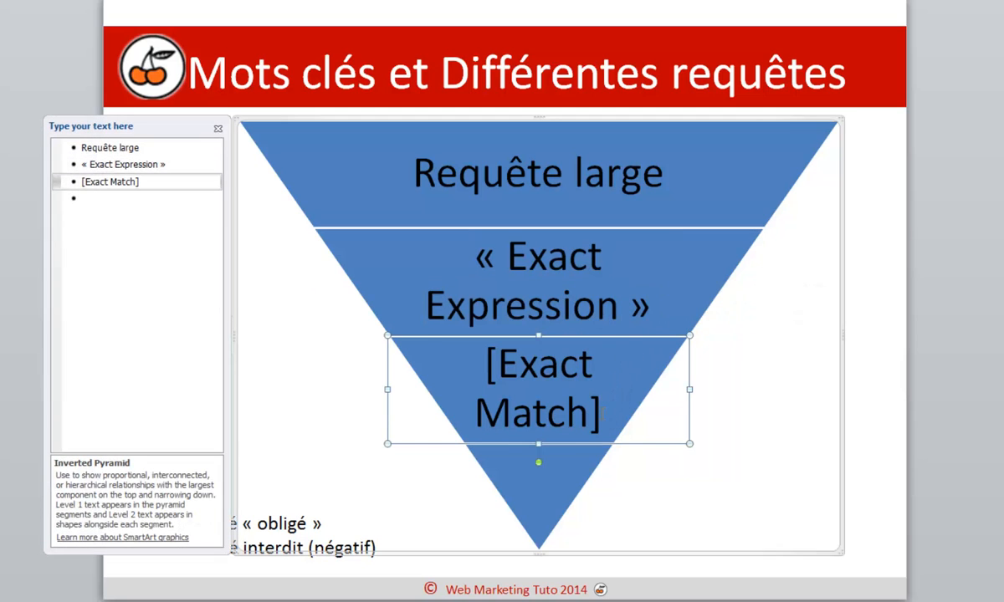
drag(602, 410, 489, 366)
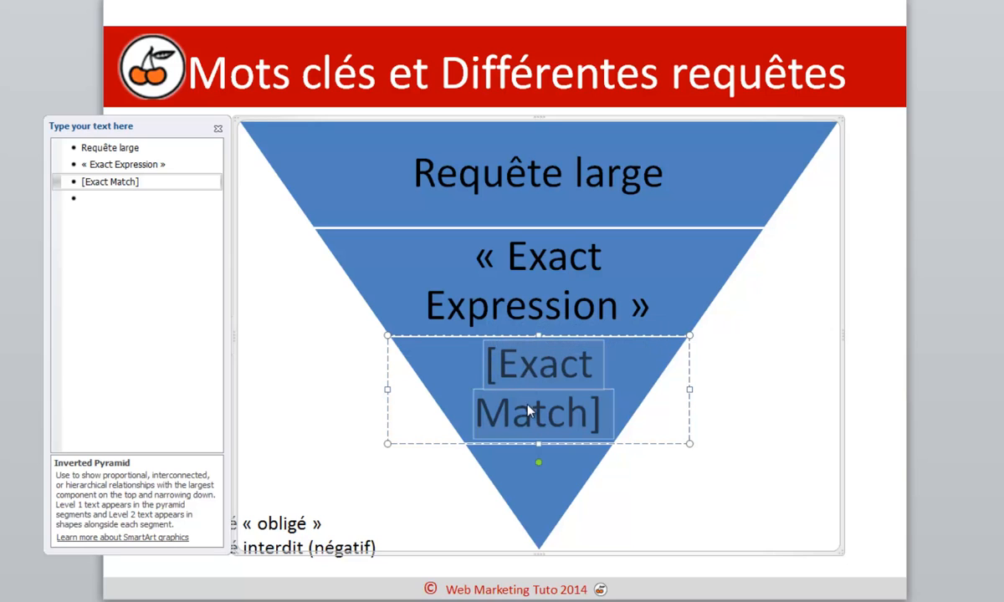
click(337, 527)
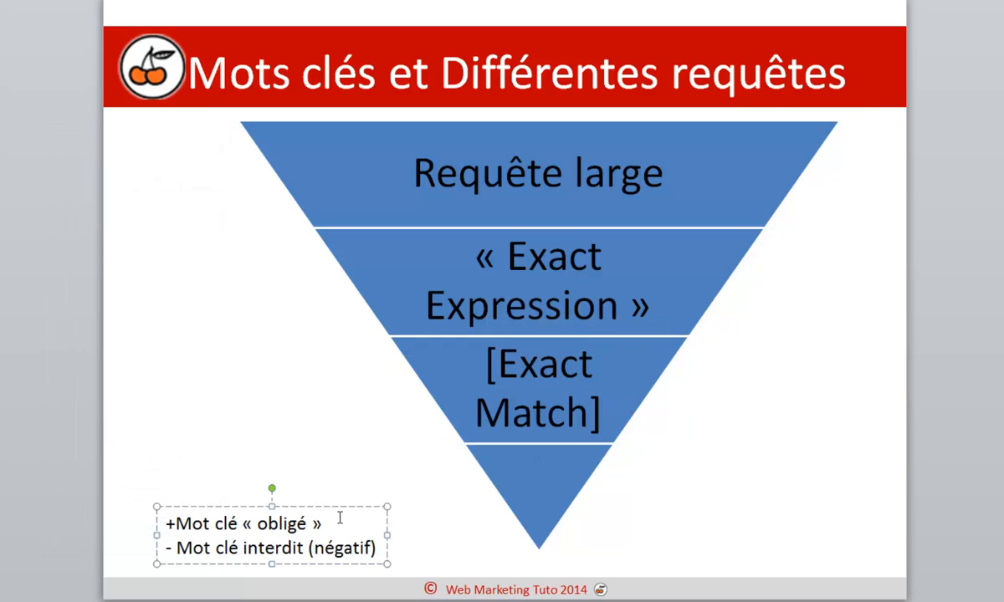
drag(329, 525, 165, 524)
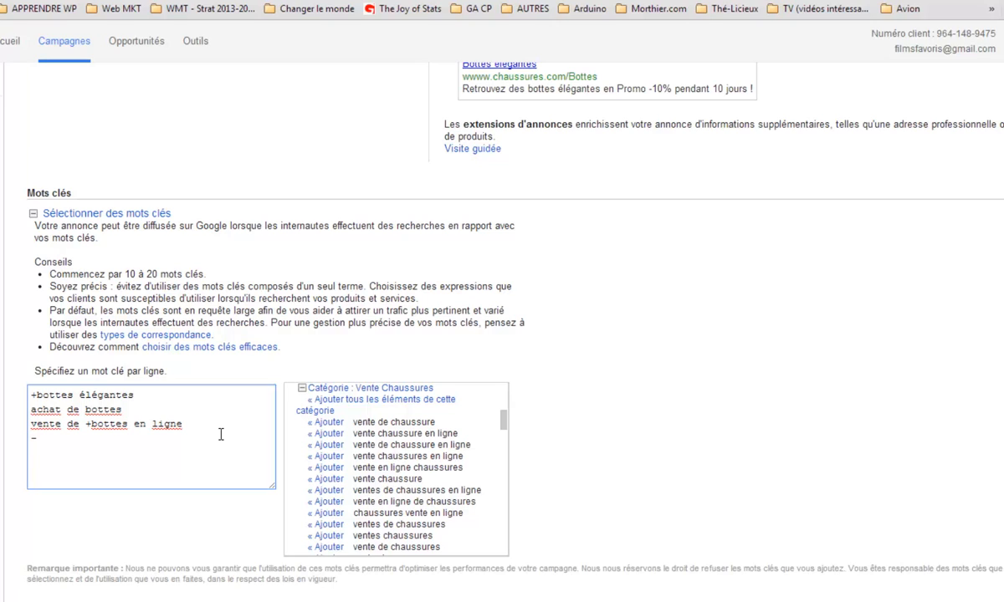
Try the negative keywords -"pas cher" and -gratuit on new lines, and remove both of them again
text(cher)
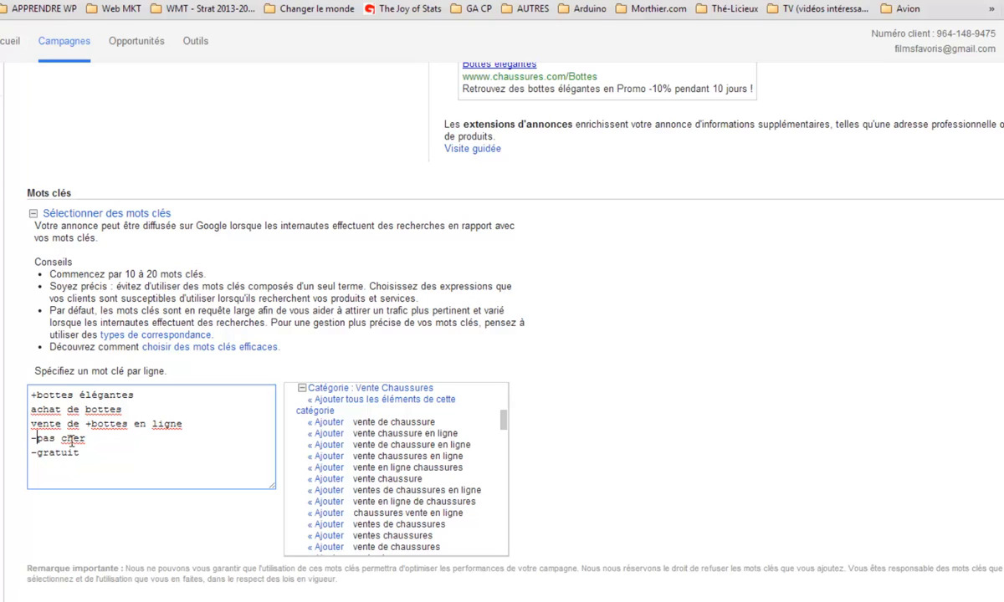
text(")
text(")
drag(114, 458, 17, 439)
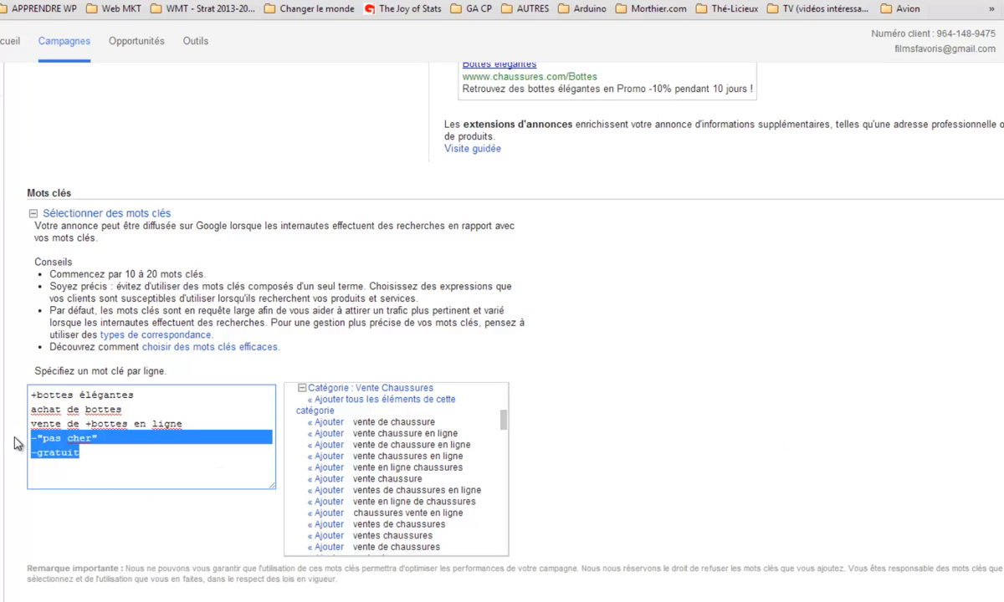
key(BackSpace)
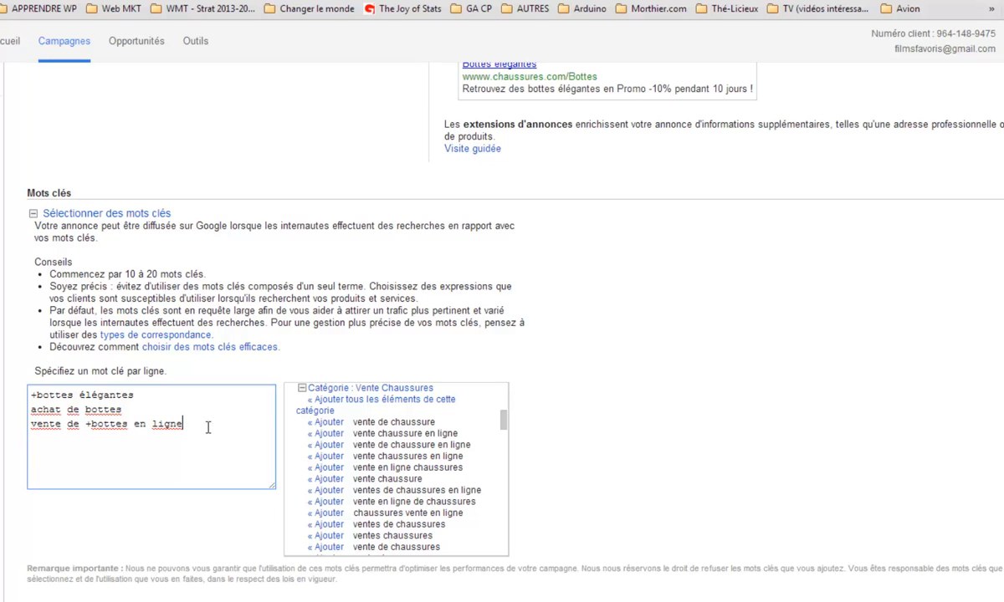
Review the keywords and text ad, and save the ad group to continue to billing
drag(206, 428, 28, 394)
click(96, 457)
scroll(253, 390, up, 5)
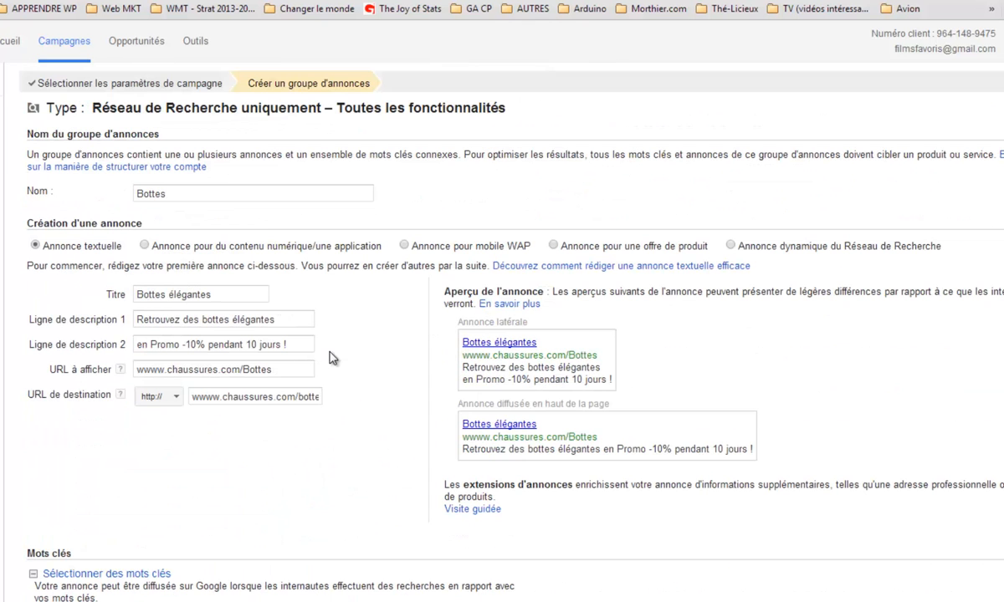
scroll(347, 418, down, 6)
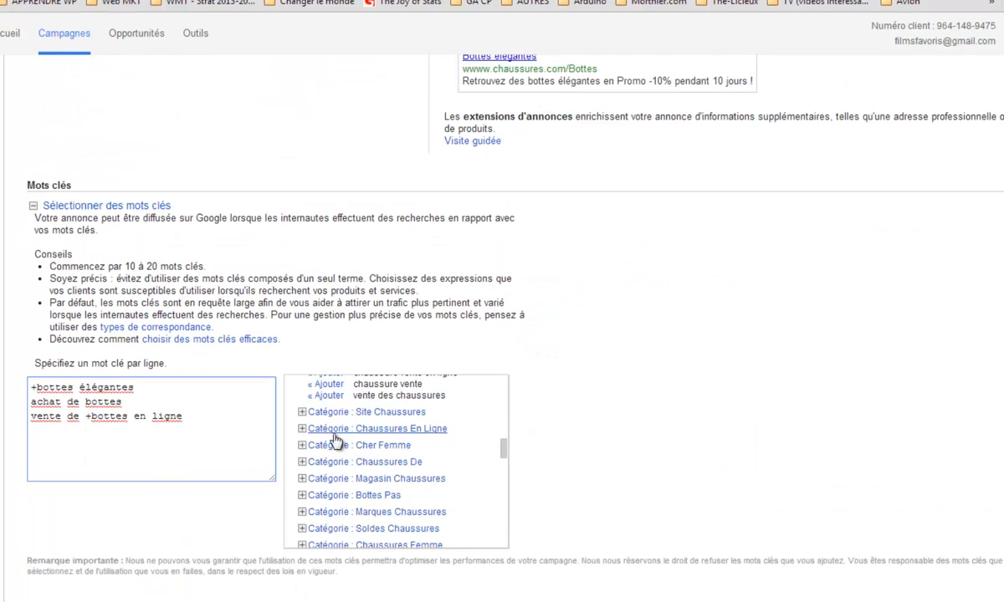
scroll(178, 545, down, 1)
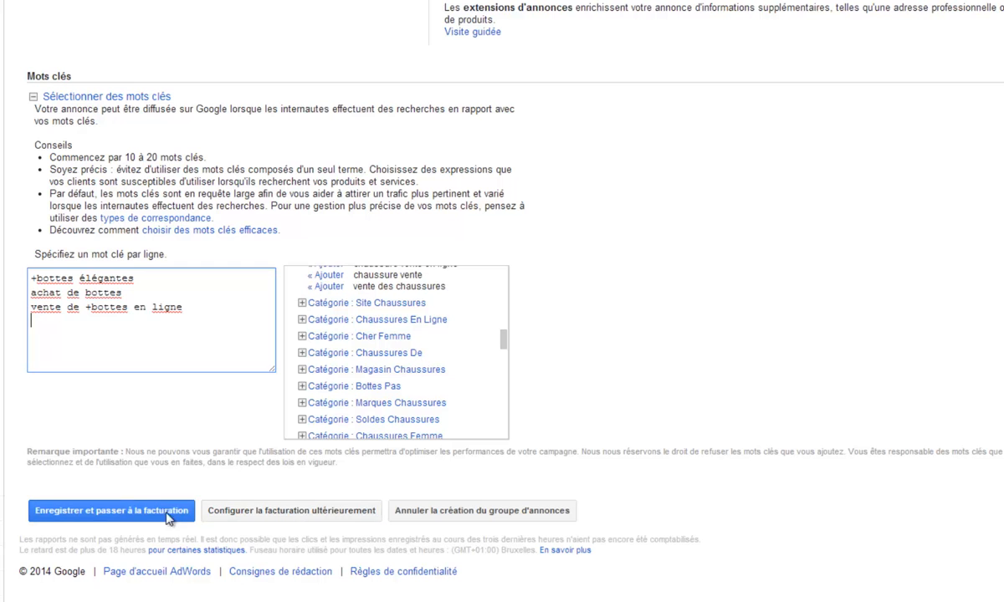
click(99, 512)
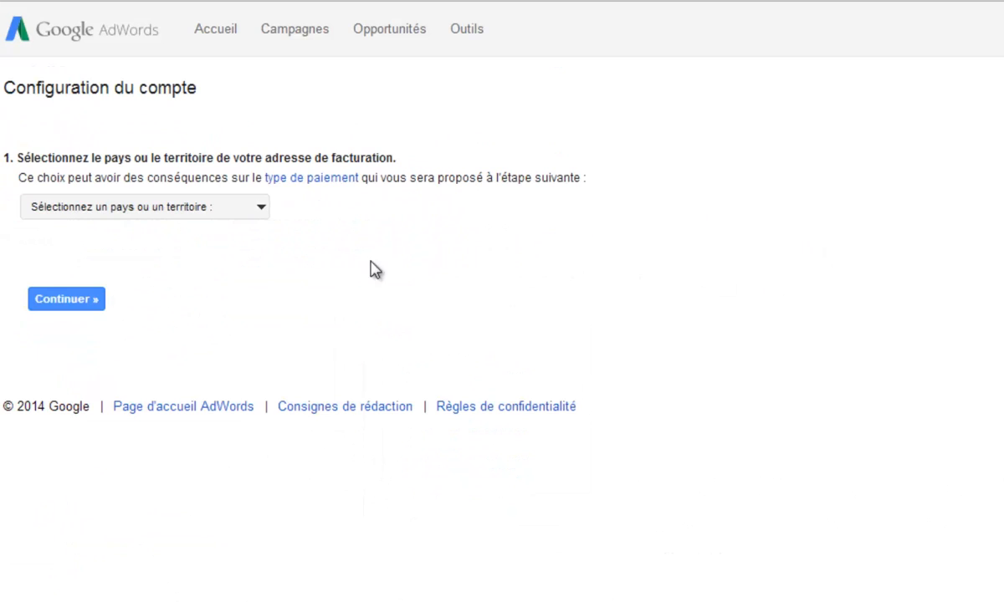
Select Belgique as the billing address country and continue to the billing profile form
click(261, 206)
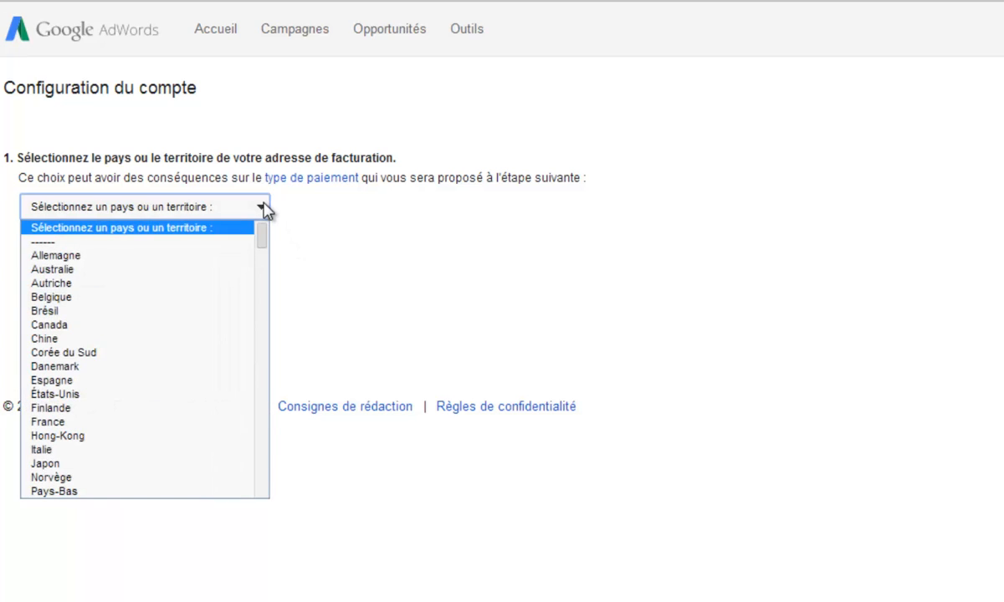
click(117, 298)
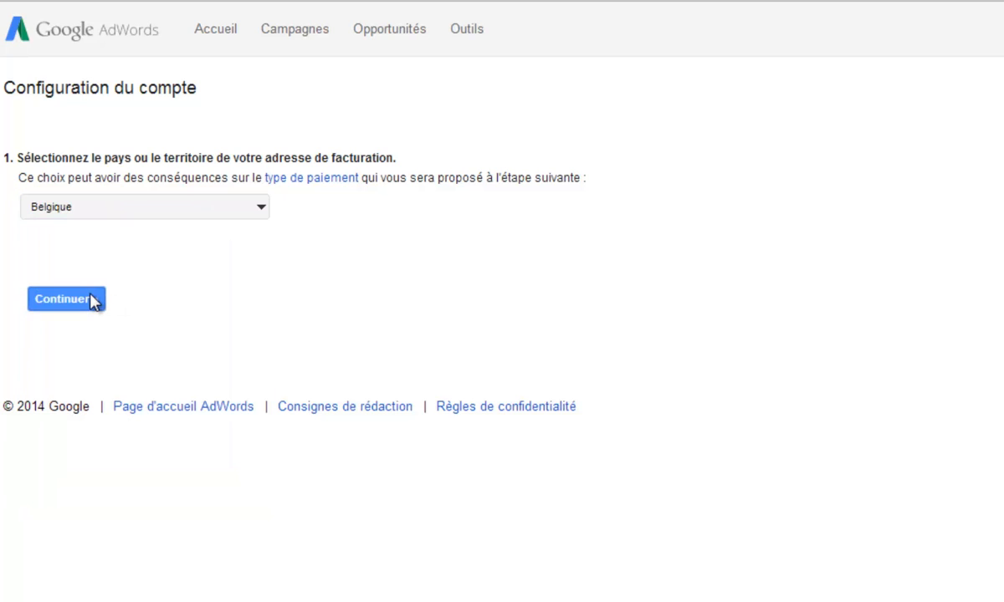
click(90, 299)
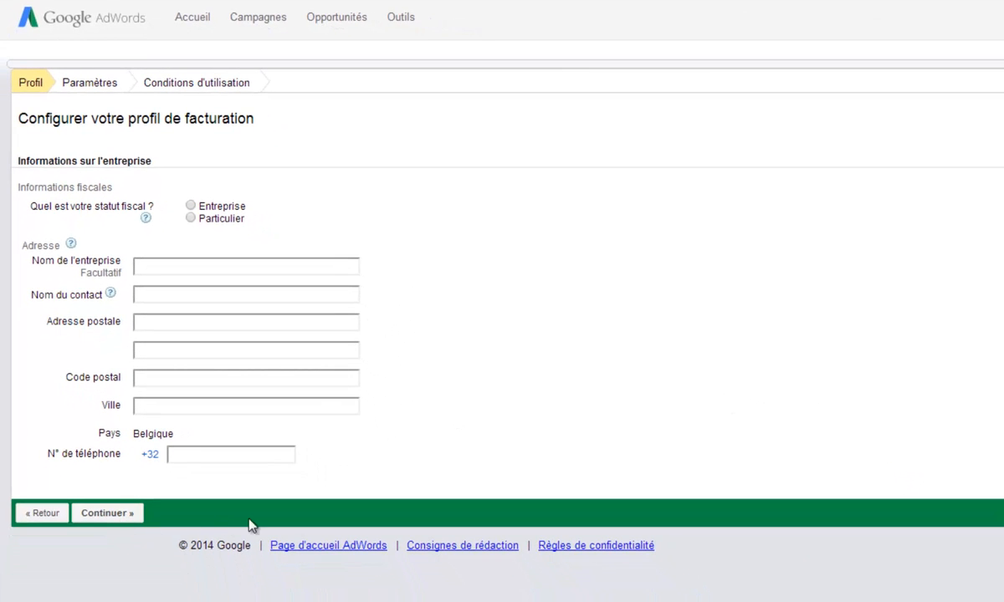
Leave the billing setup and start a new ad group named "Chaussures de sport" in the [S] Chaussures campaign
click(239, 26)
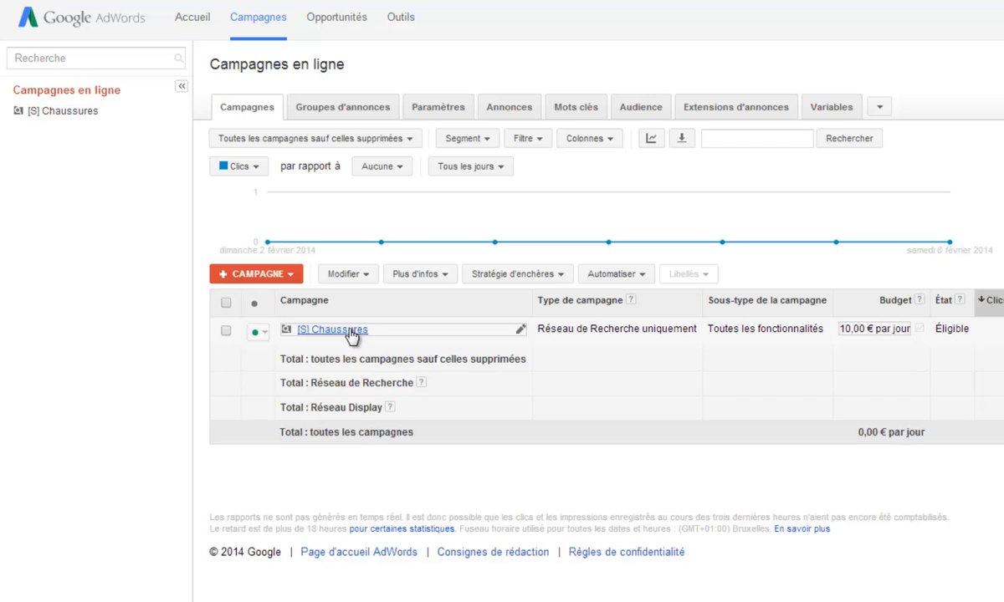
click(349, 331)
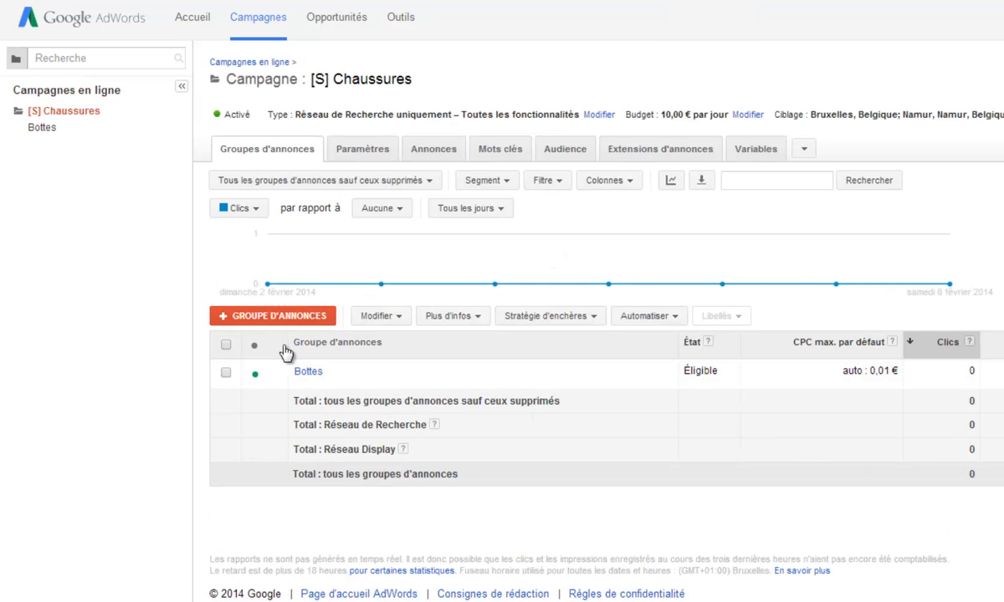
click(254, 316)
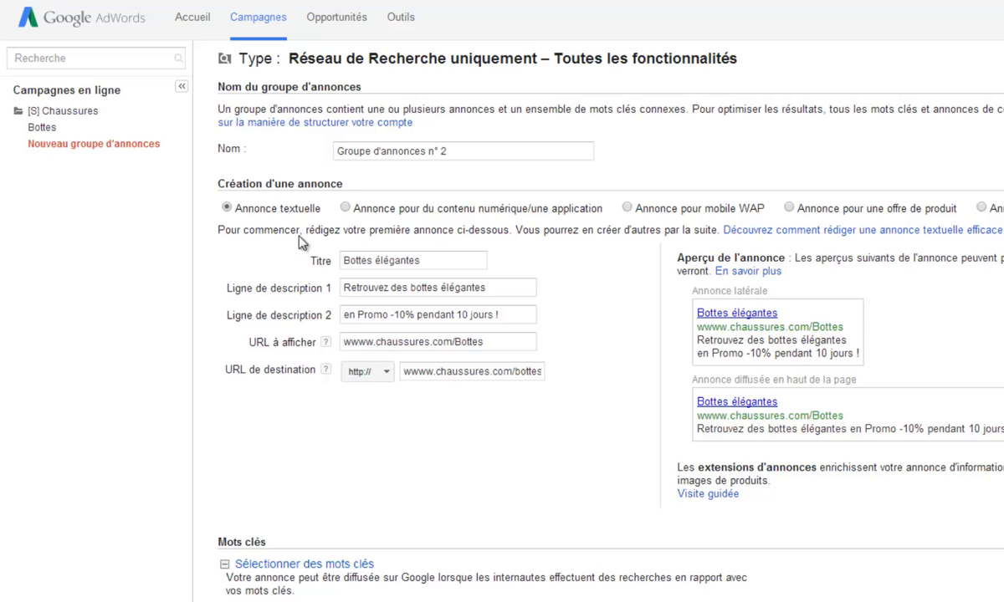
drag(477, 153, 153, 155)
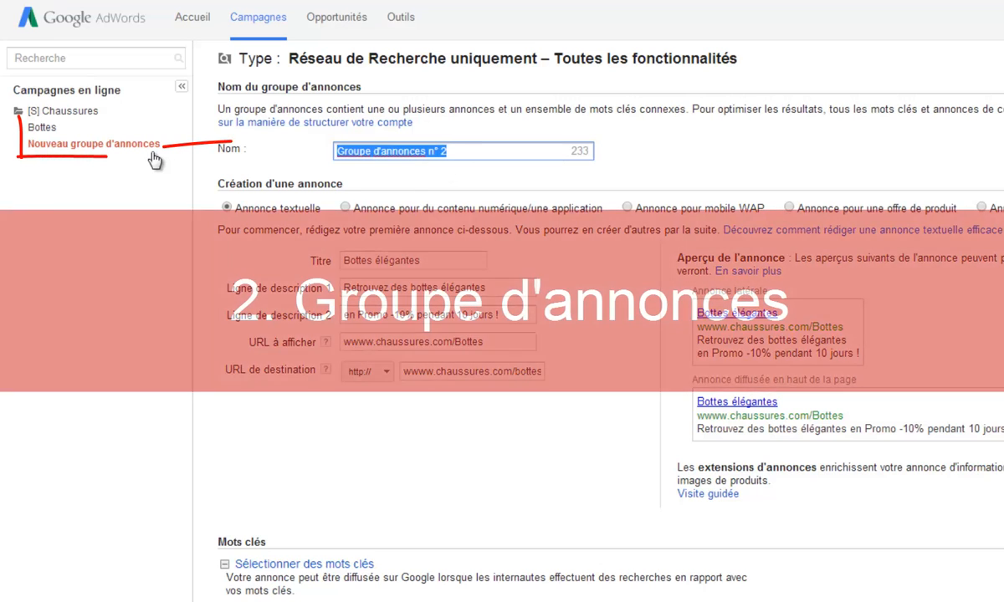
text(Bas)
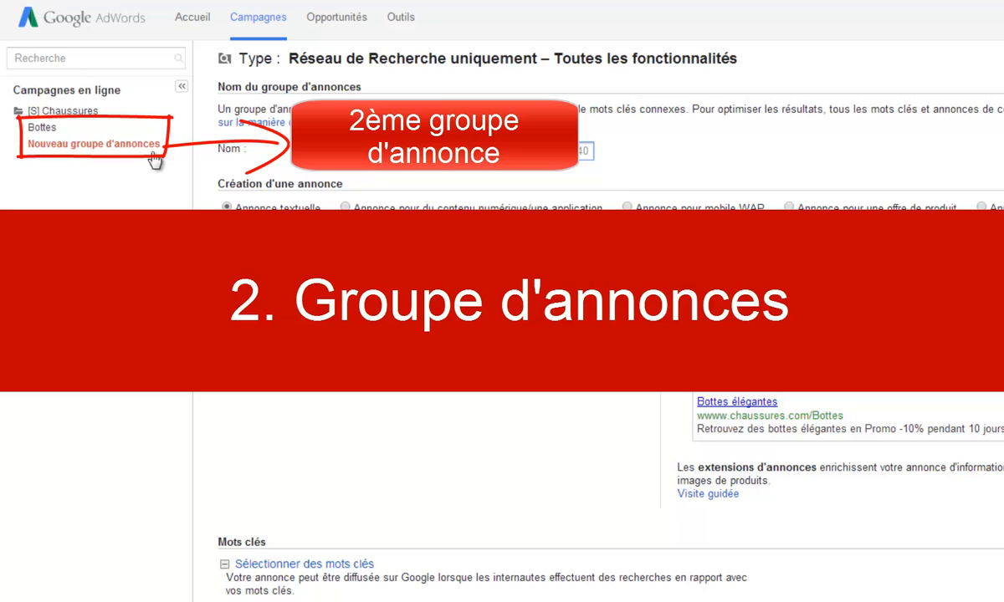
Reuse the ad group name as the ad's title, and set description line 1 to "Chaussures de sport bon marché"
key(ctrl+a)
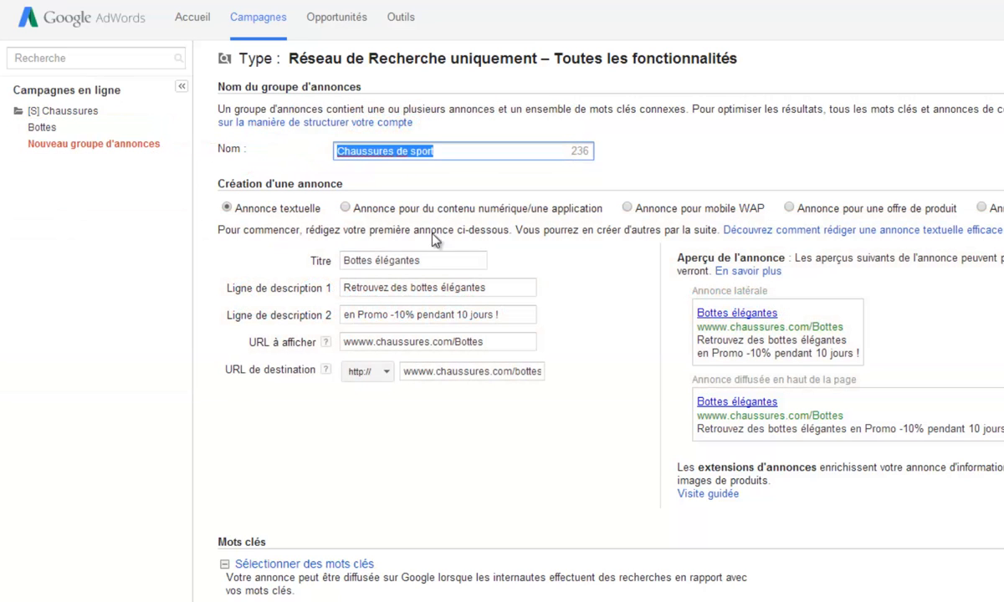
key(ctrl+c)
triple_click(431, 260)
key(ctrl+v)
drag(495, 287, 249, 296)
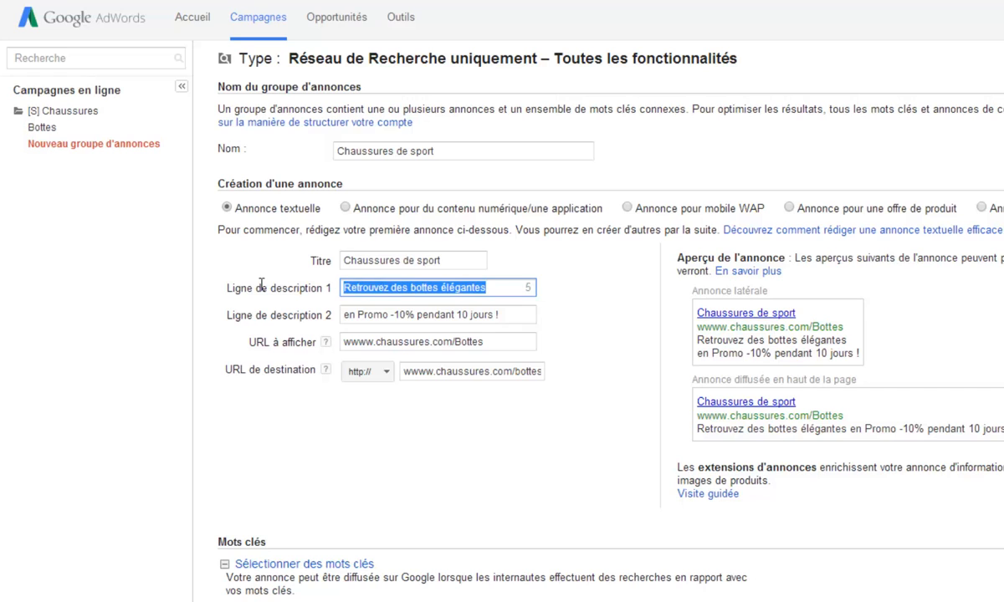
key(ctrl+v)
text(bon marché)
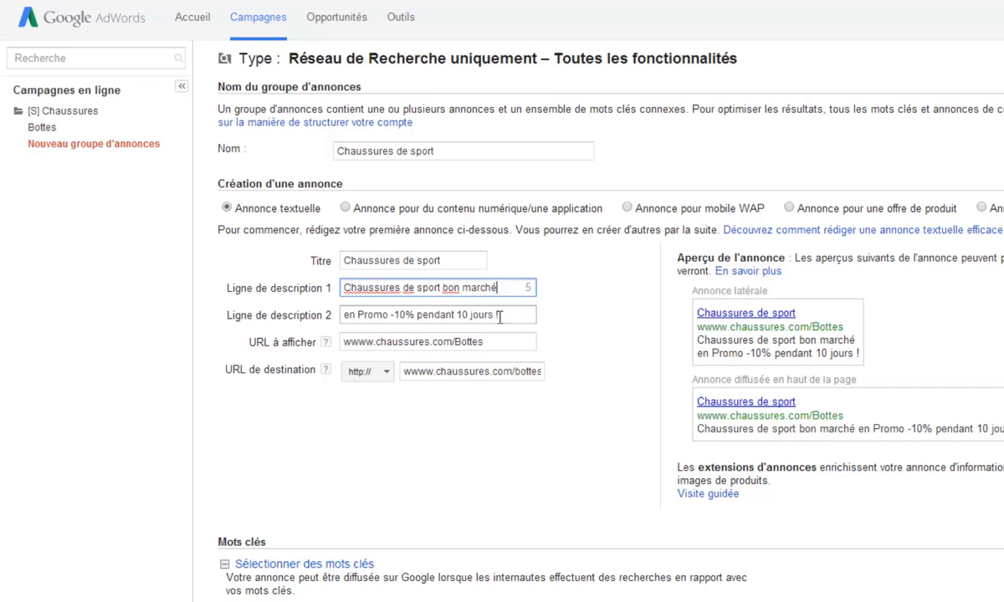
Replace the ad's description line 2 with "-50%, profitez en aujourd'hui slmt!"
drag(500, 315, 112, 319)
key(BackSpace)
text(-50)
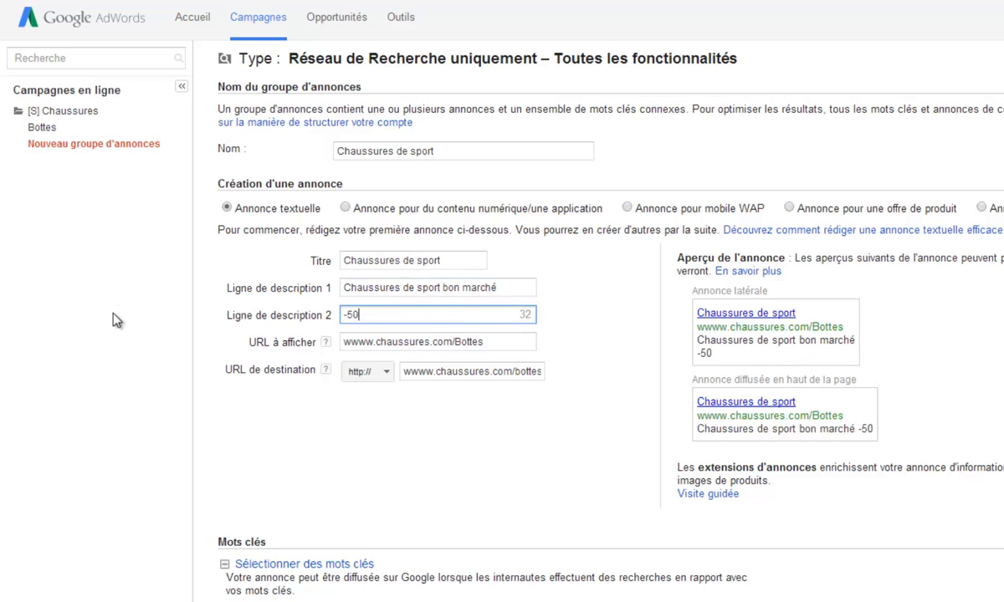
text(M% tout)
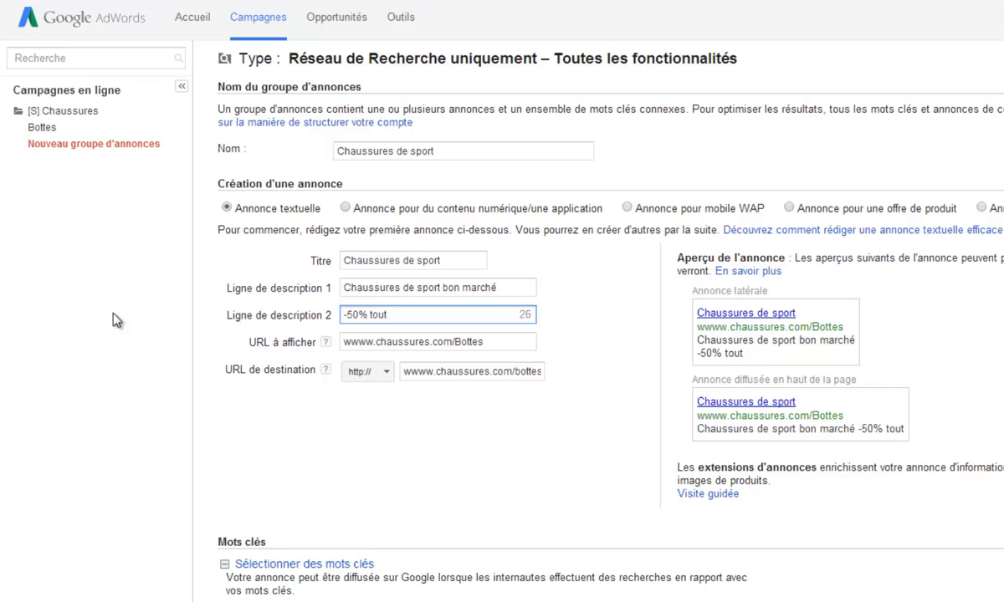
key(BackSpace)
key(BackSpace)
key(BackSpace)
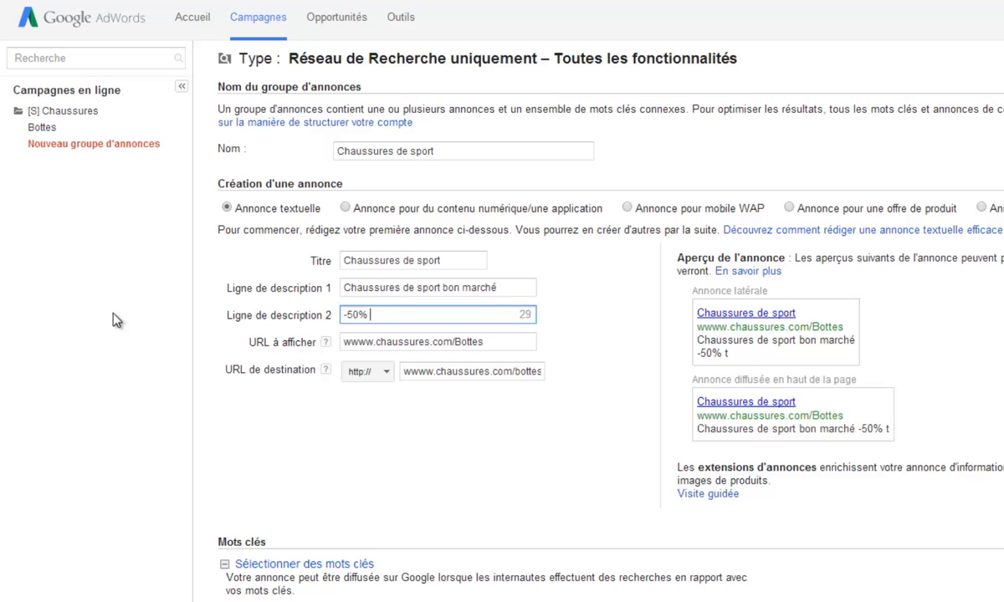
key(BackSpace)
key(BackSpace)
text(, profite)
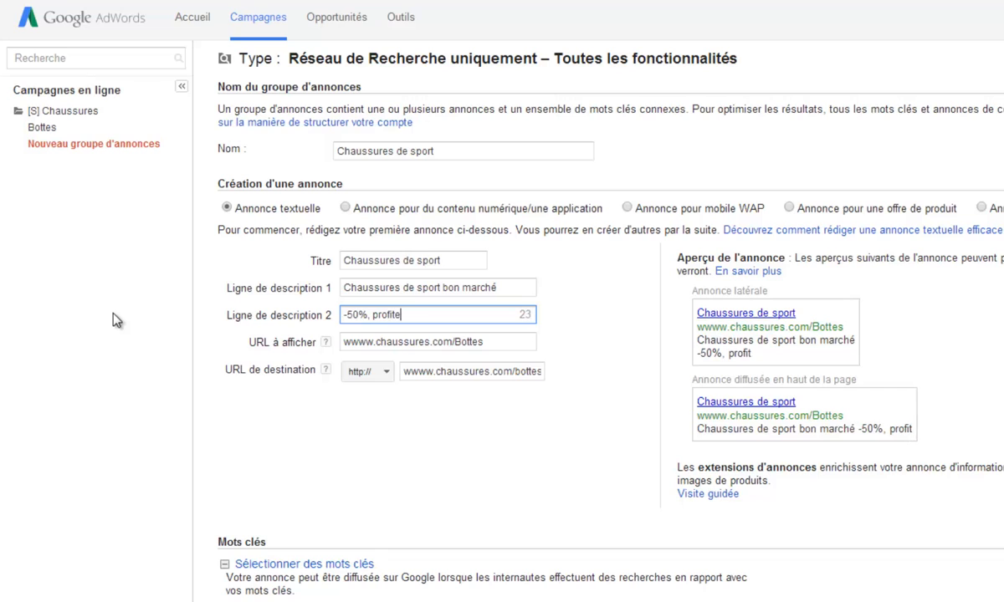
text(z en au)
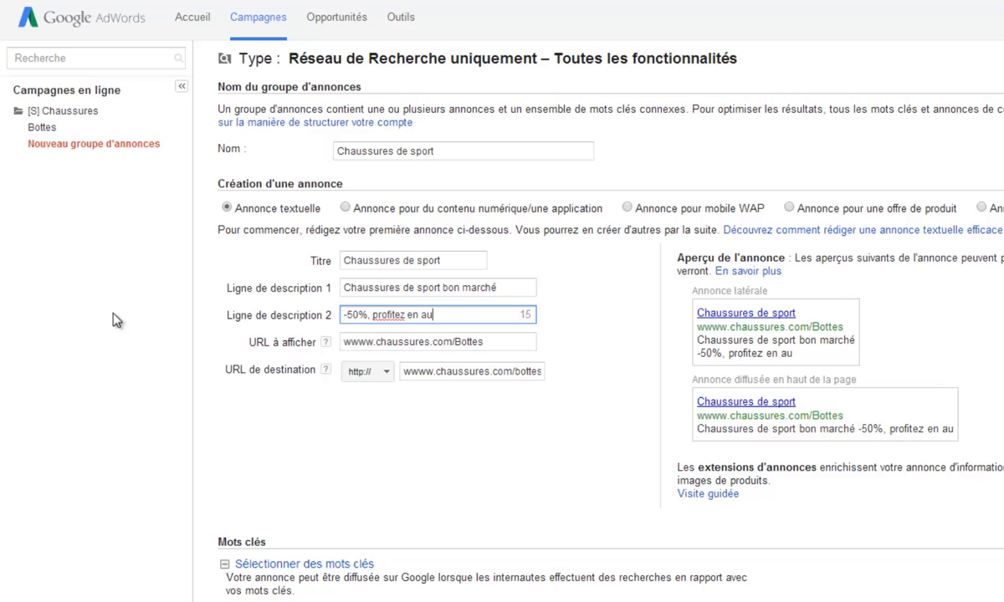
text(jourd'hui è)
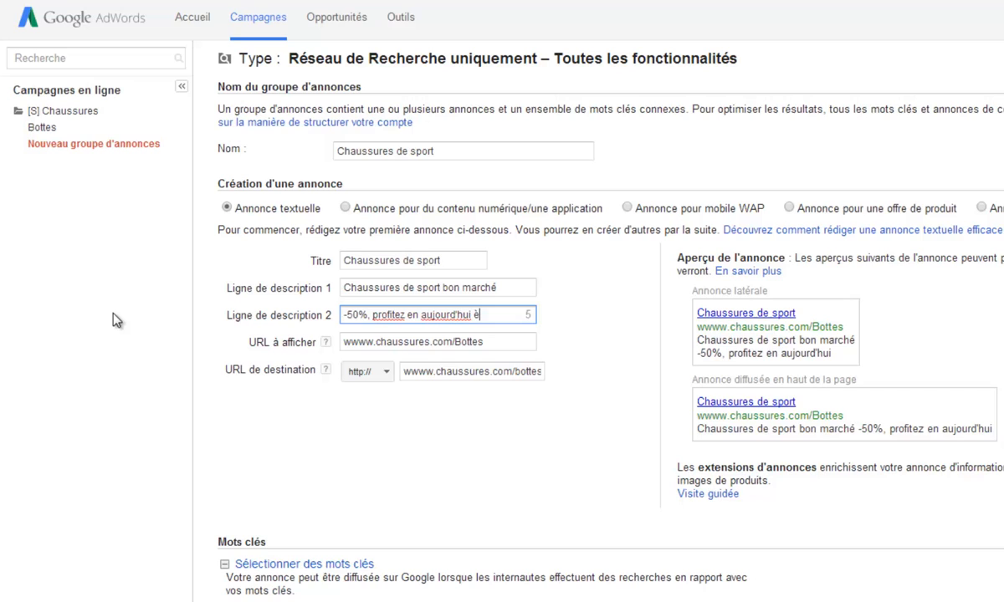
key(BackSpace)
text(slmt)
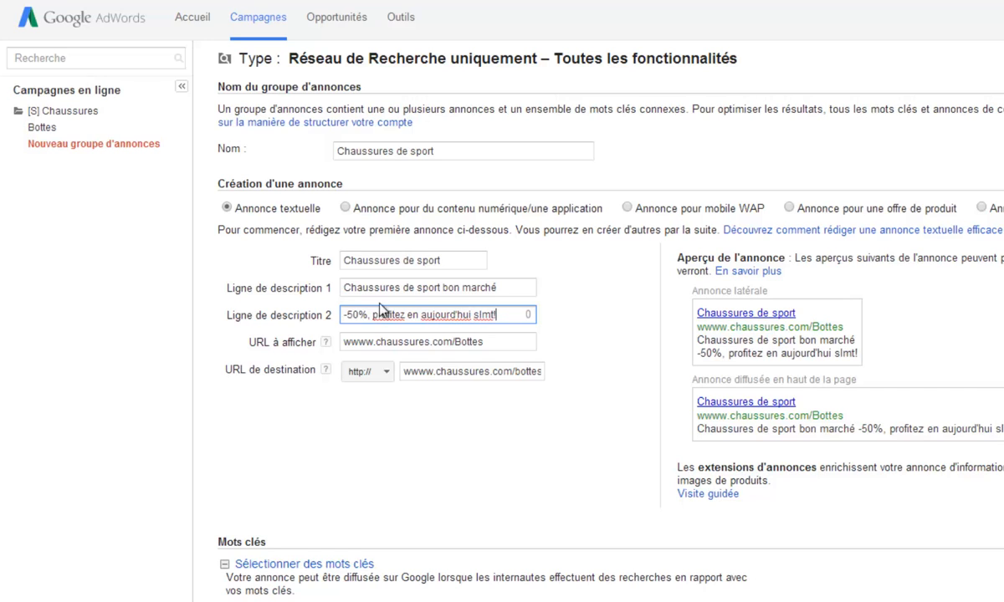
text(!)
Change the path of the ad's display URL from Bottes to "Chassure-Sport"
double_click(456, 341)
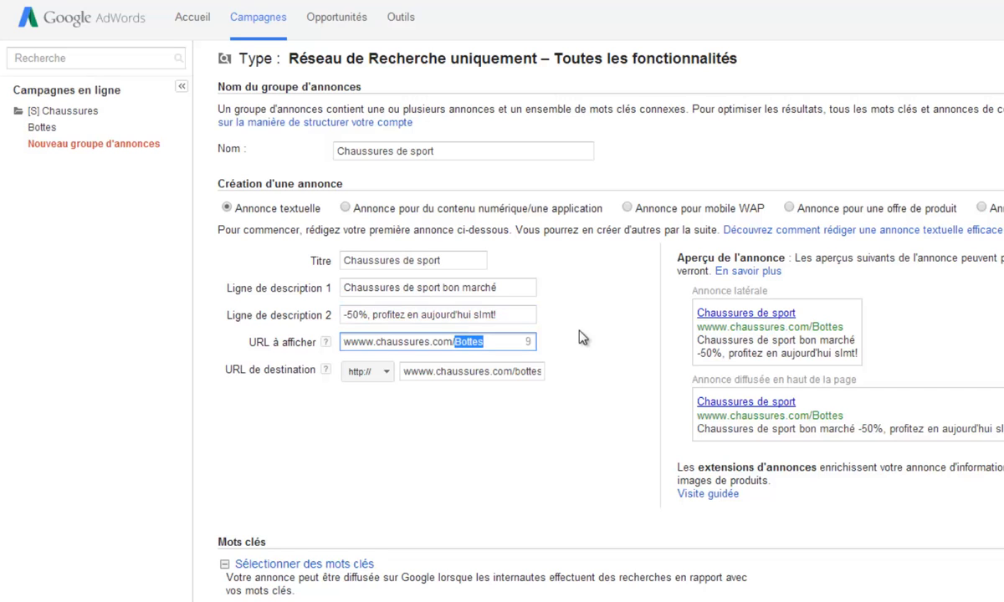
text(Chass)
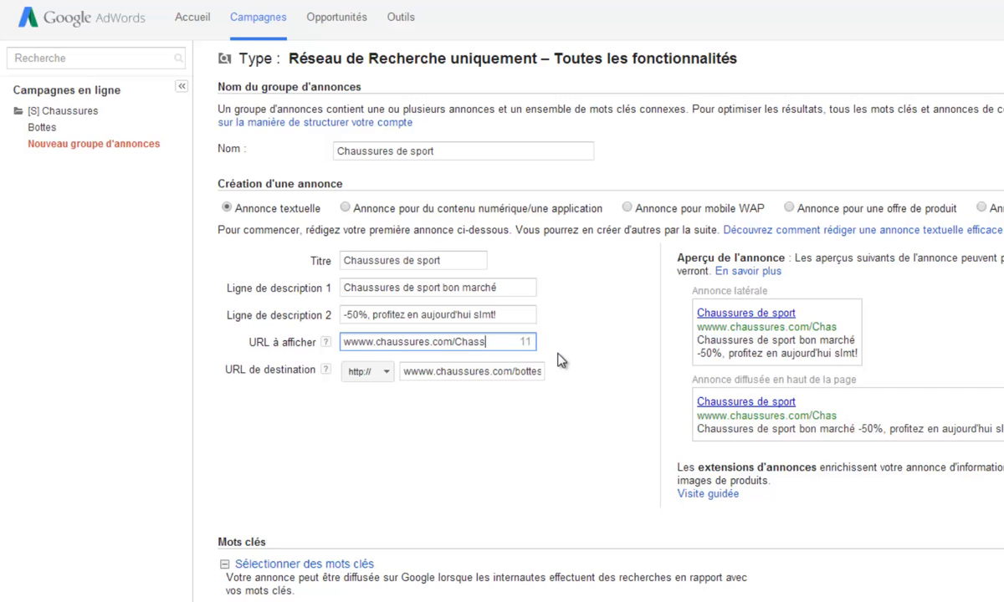
text(ure-Sport)
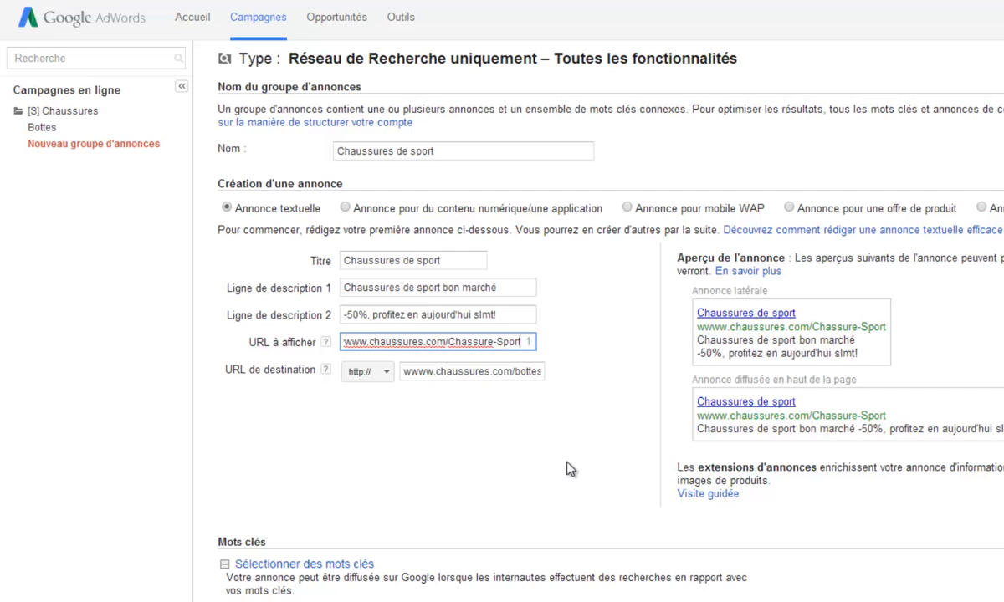
Enter the keywords "+nike" and "+chaussure de +sport" on separate lines and save the ad group
scroll(567, 468, down, 4)
click(434, 459)
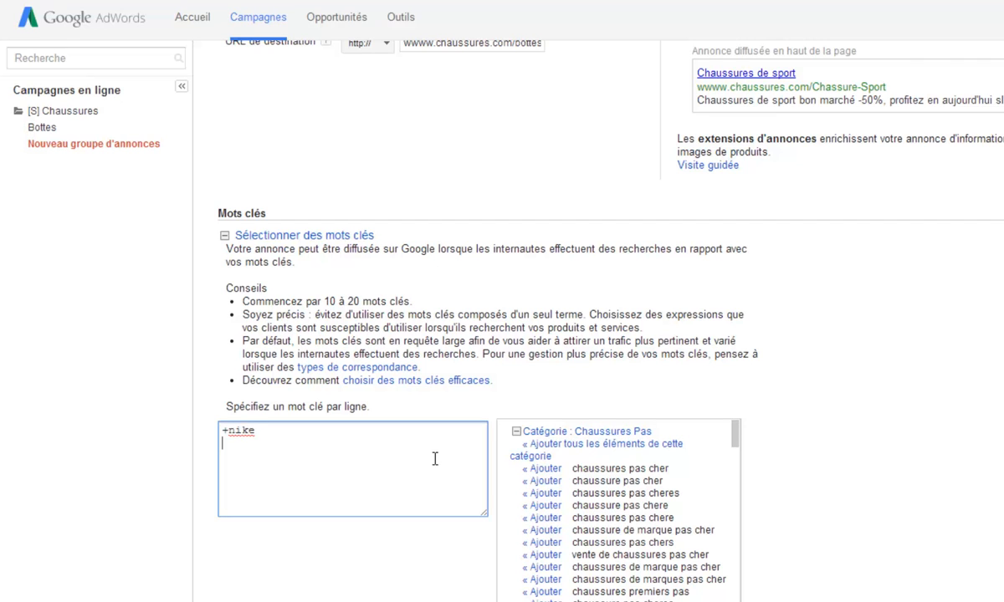
text(+a)
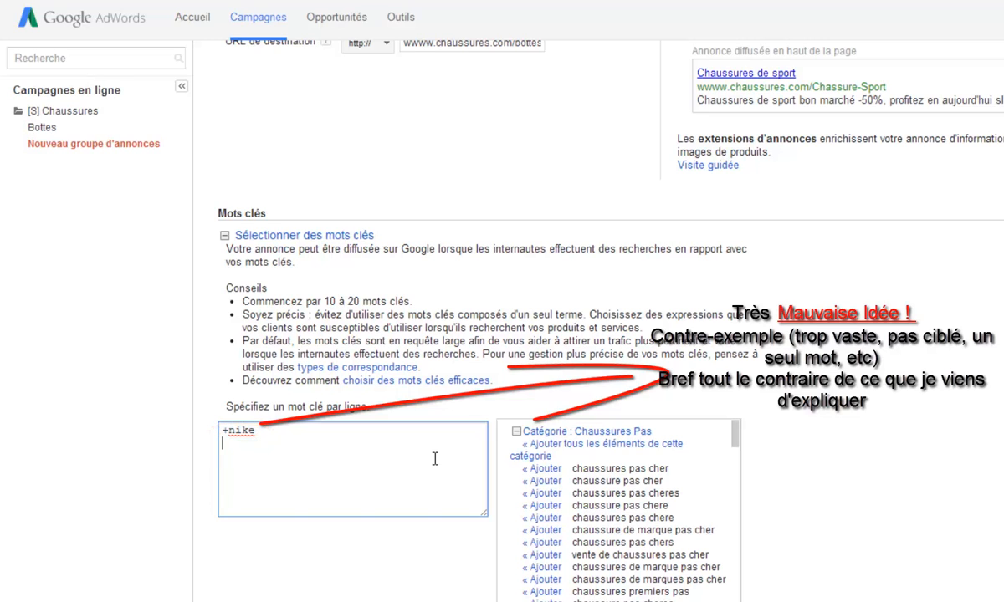
text(chaus)
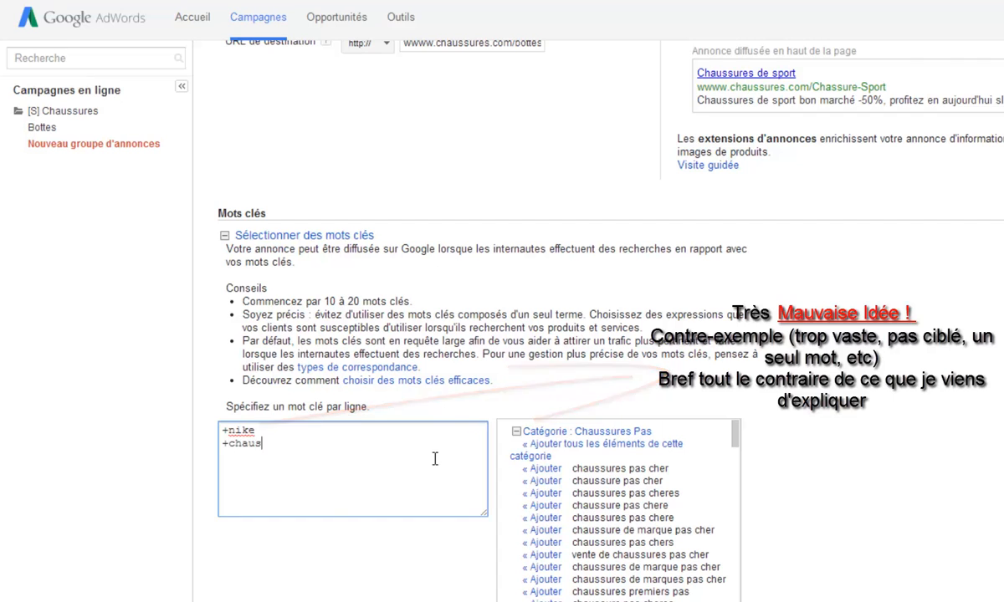
text(sure de +sport)
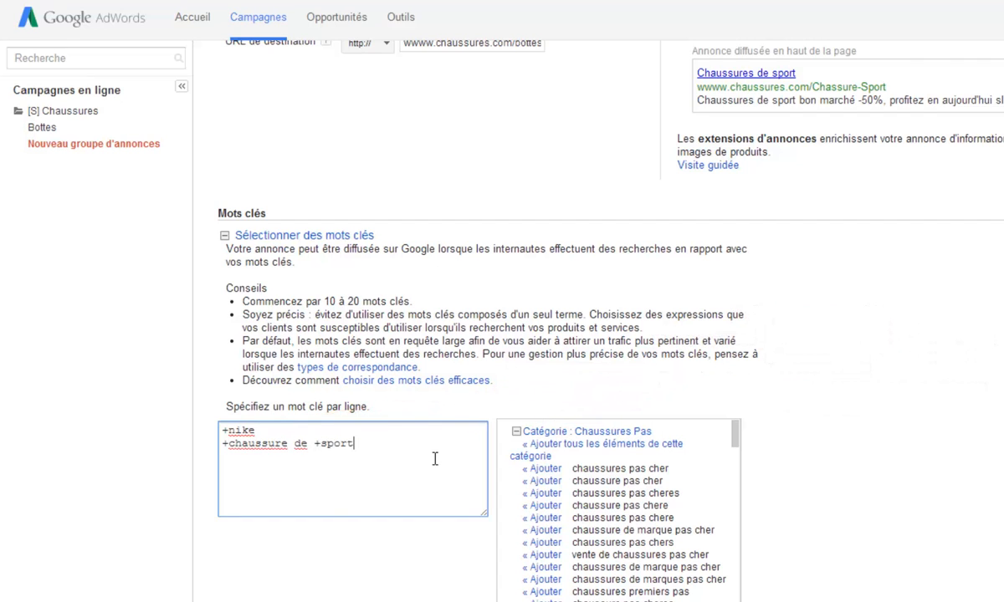
scroll(377, 487, down, 2)
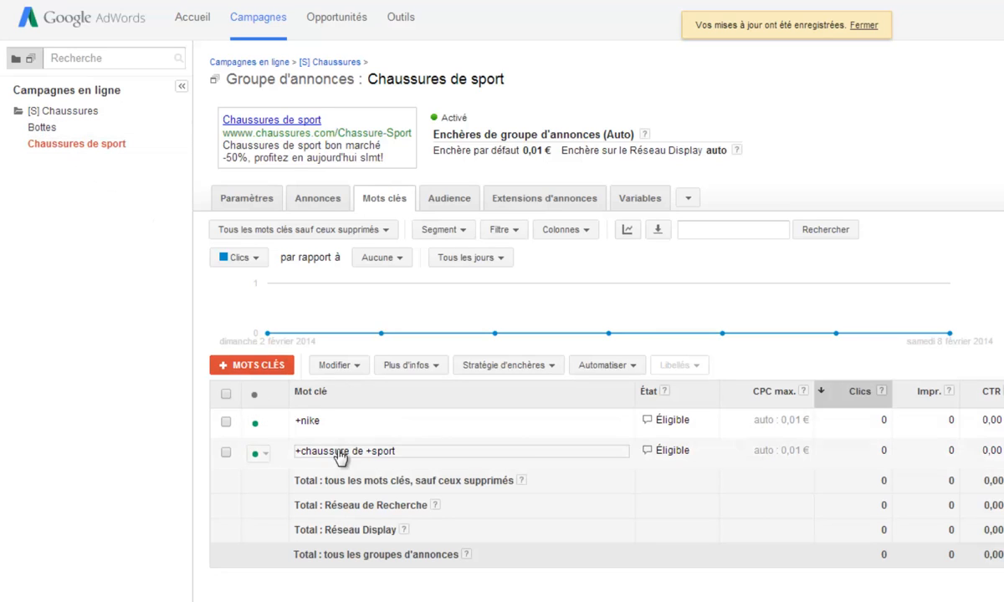
Start a second text ad in the Chaussures de sport ad group, with "-50%, apd de 30€ la paire !" as description line 2
click(301, 208)
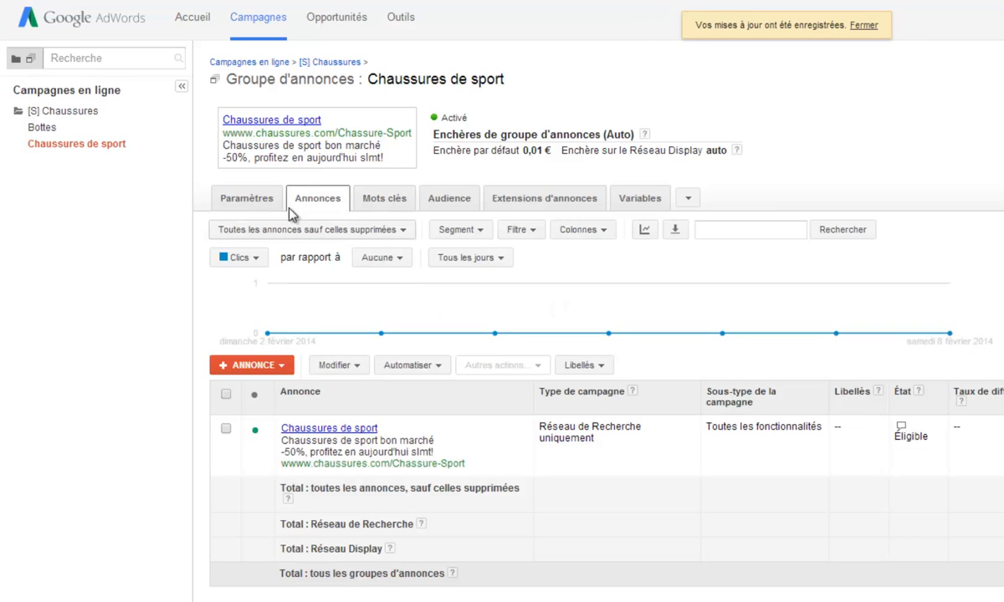
click(282, 367)
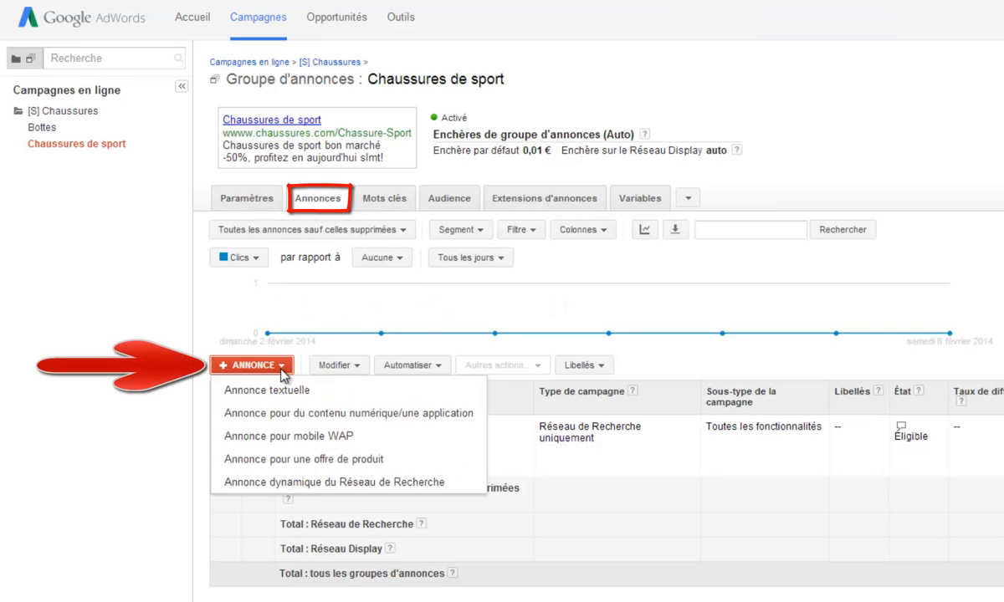
click(266, 389)
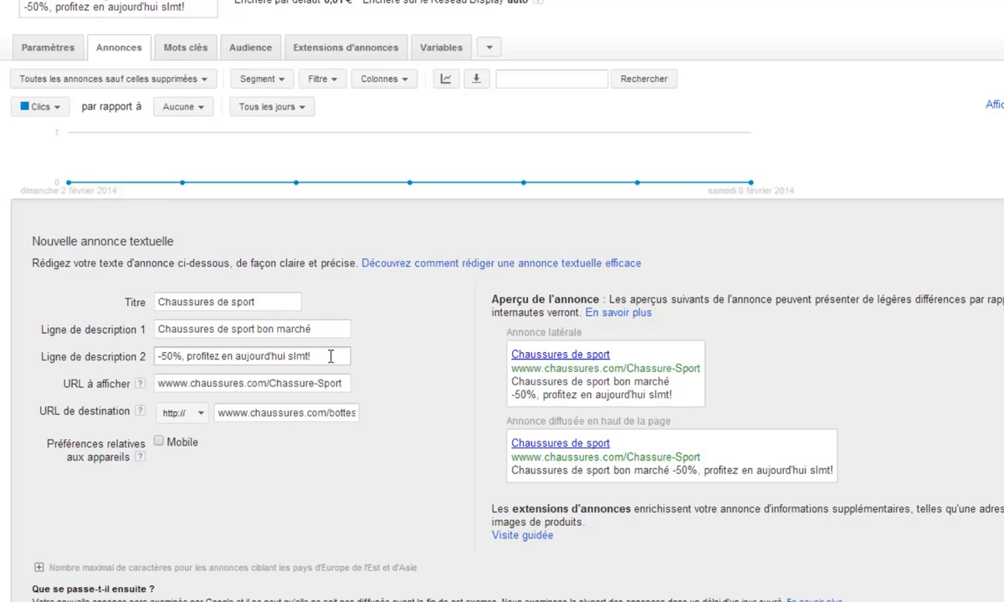
click(330, 356)
drag(311, 356, 203, 360)
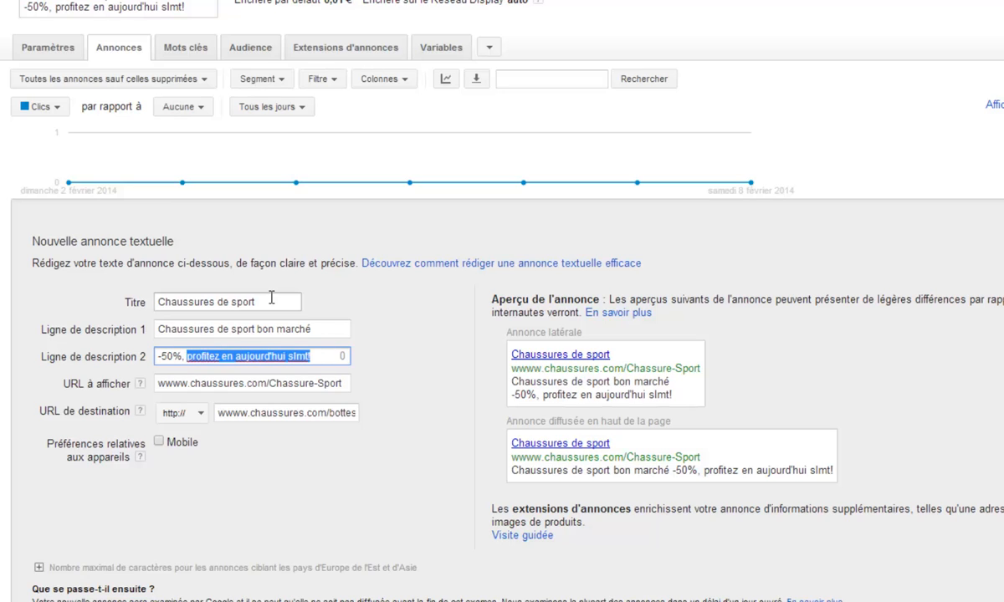
key(BackSpace)
text(a)
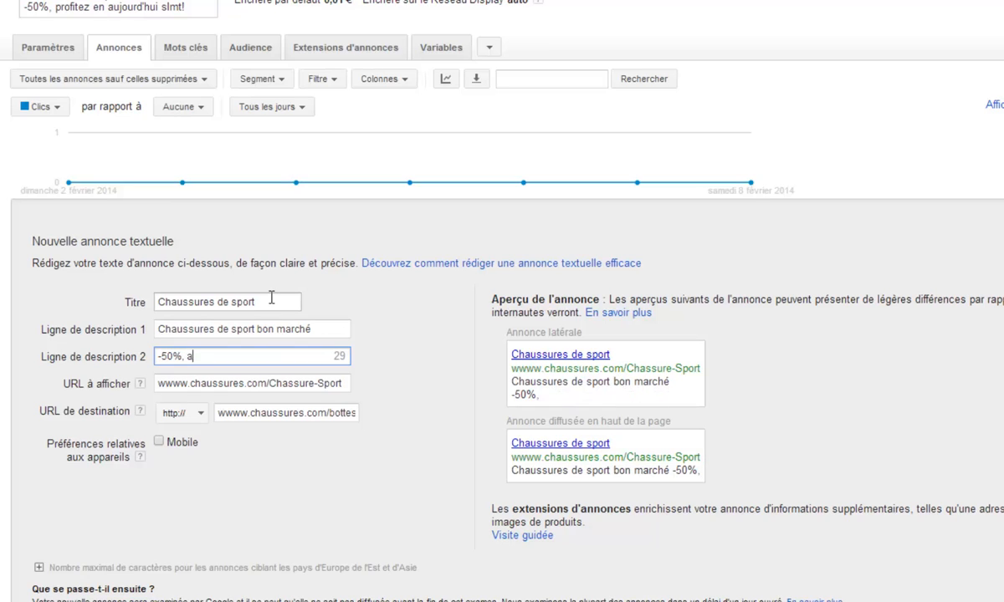
text(pd de )
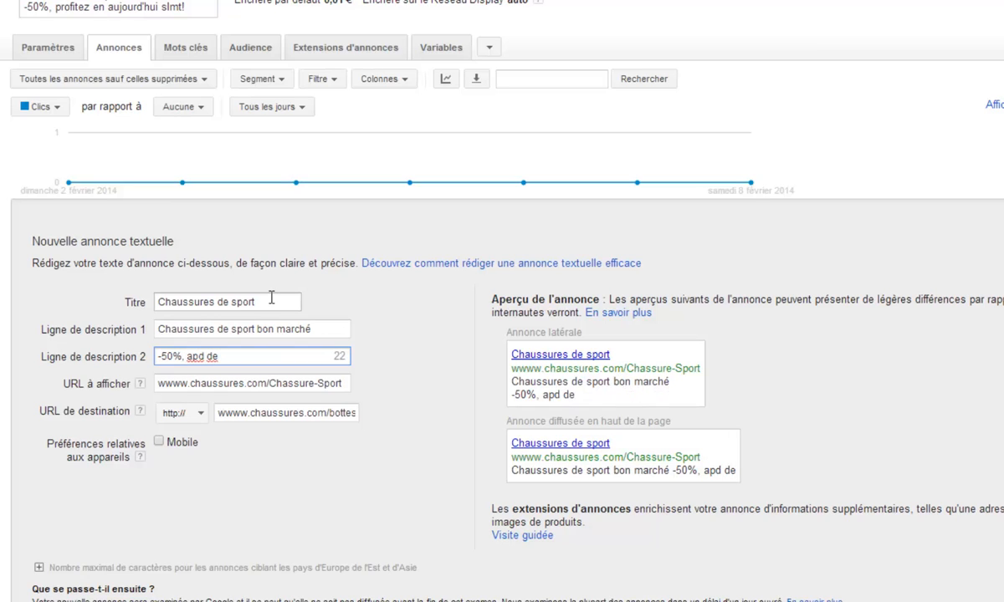
text(30)
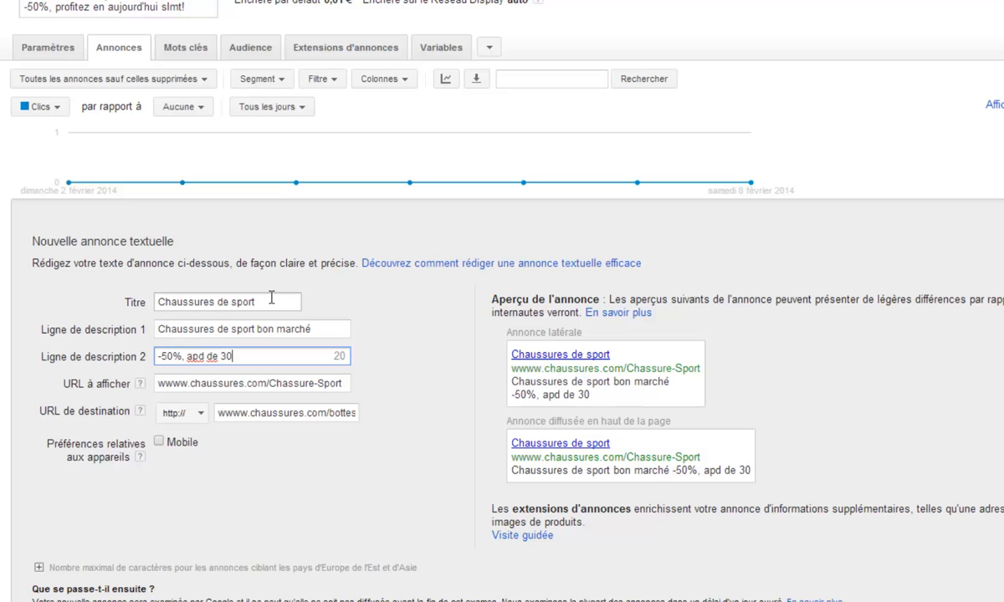
text(€ la paire )
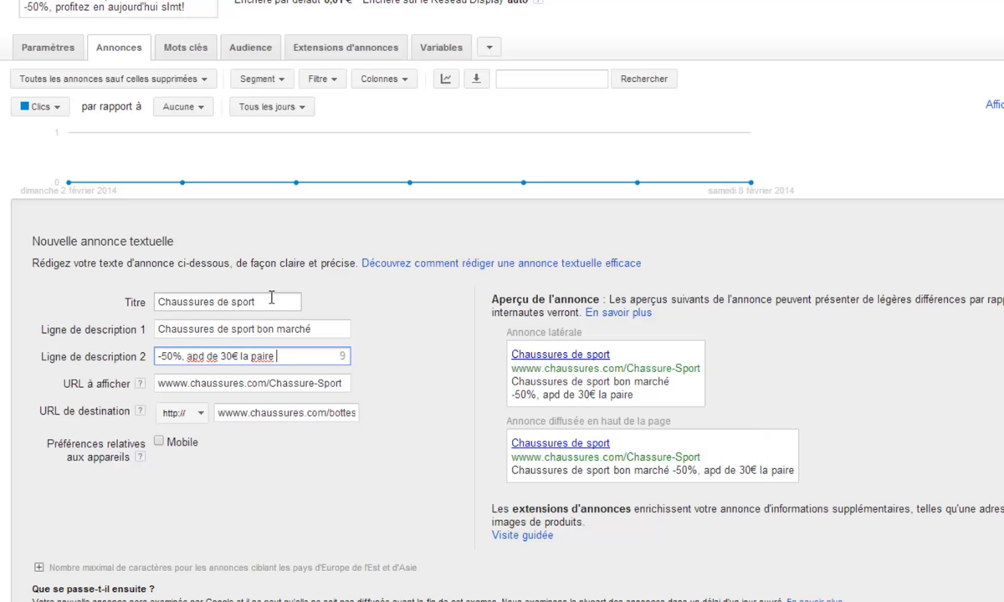
text(!)
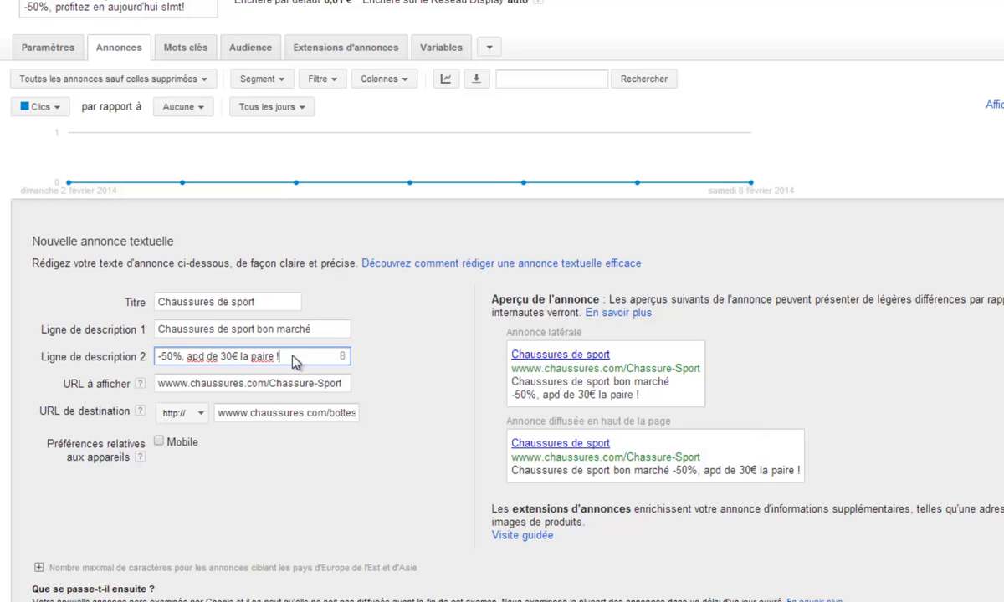
Save the second text ad in the Chaussures de sport ad group and compare the two ads' Clics and CTR statistics
scroll(292, 359, down, 3)
click(96, 388)
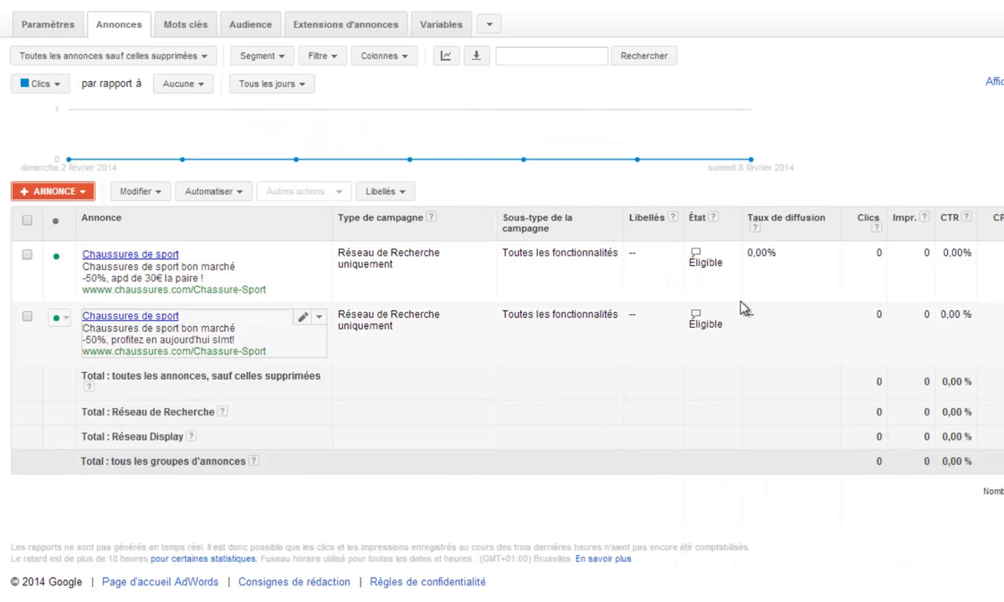
drag(875, 253, 885, 252)
drag(876, 313, 884, 312)
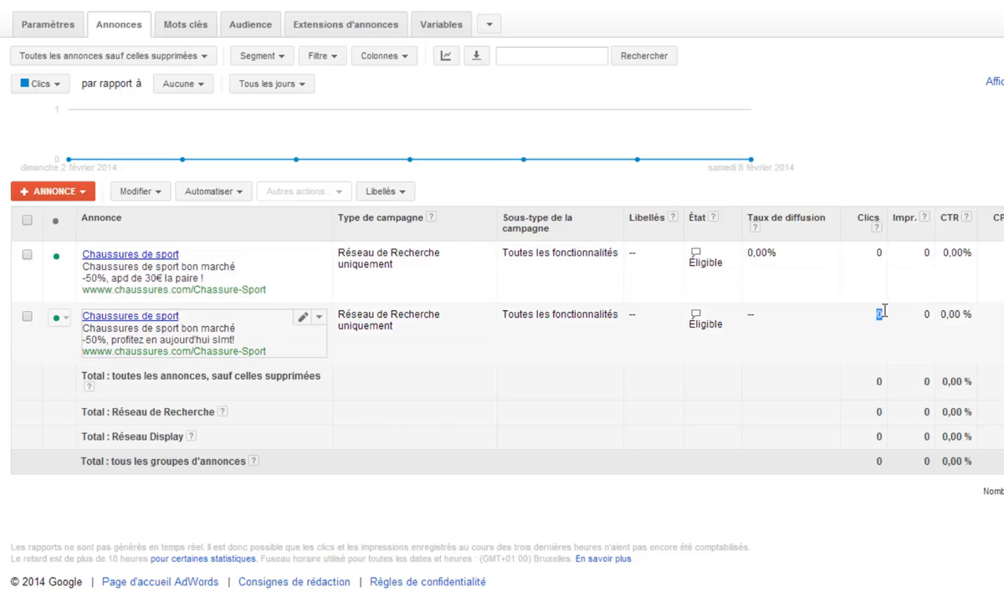
drag(955, 314, 946, 316)
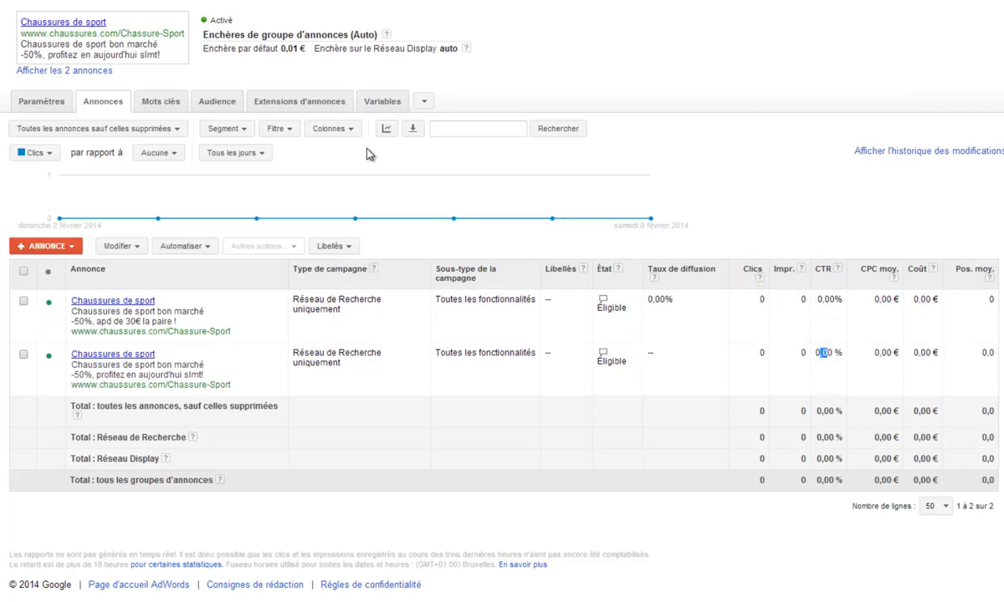
Examine the Caractéristiques, Performances and Performances (Active View) columns available for the ads table, leaving the column customization without applying changes
click(342, 130)
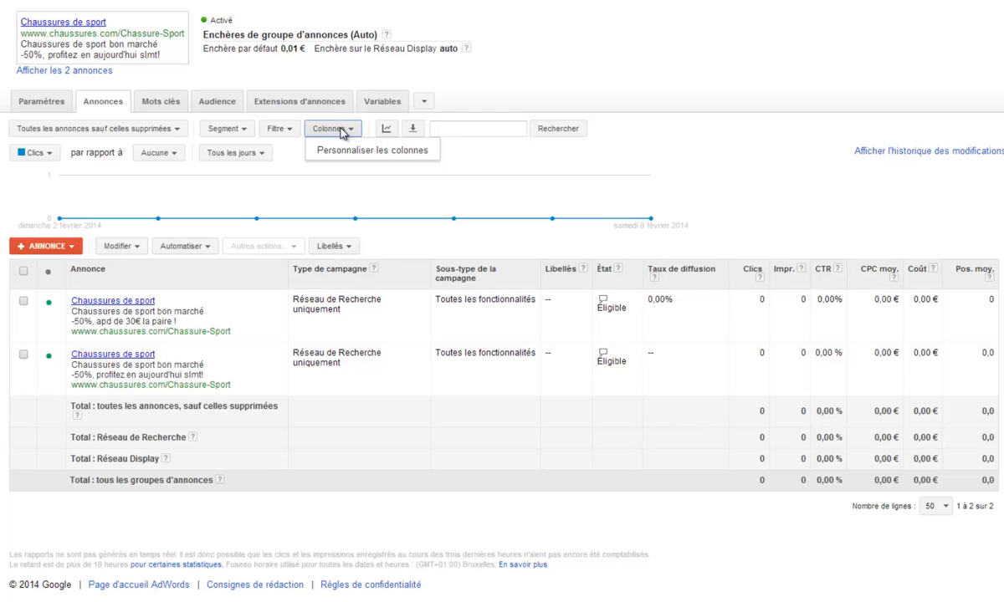
click(339, 155)
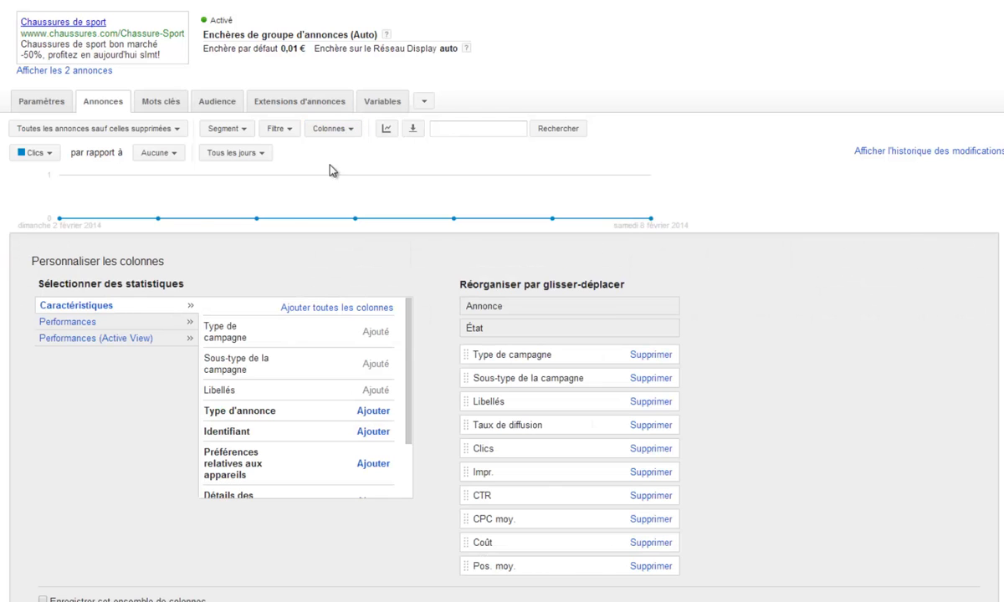
click(332, 132)
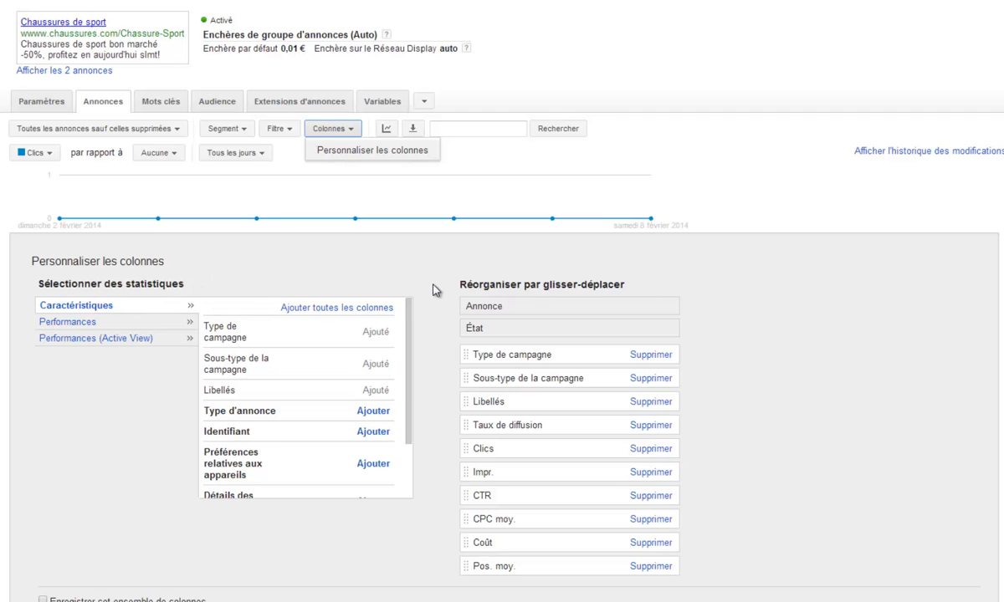
scroll(434, 290, down, 1)
click(88, 252)
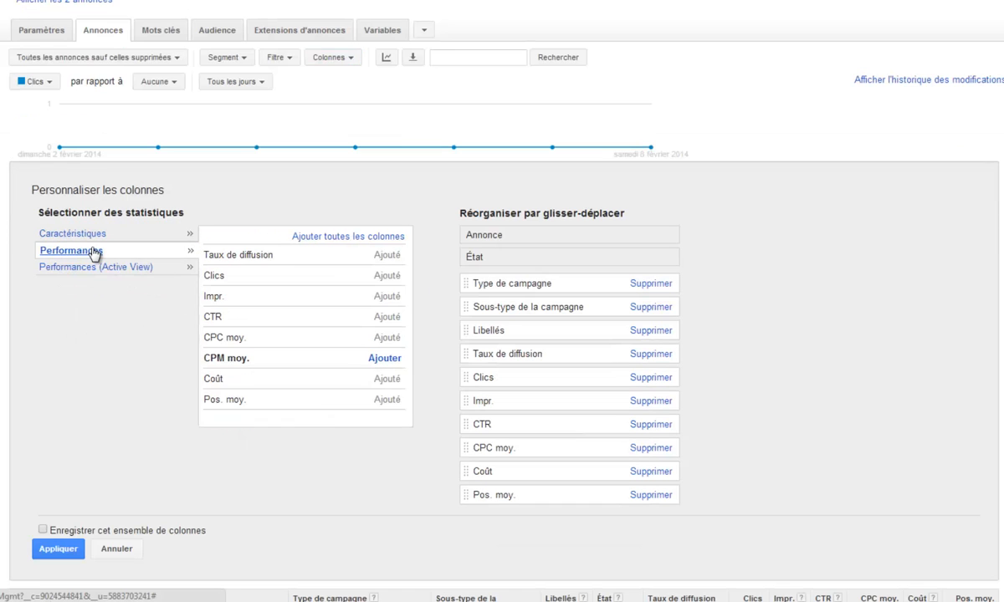
click(82, 266)
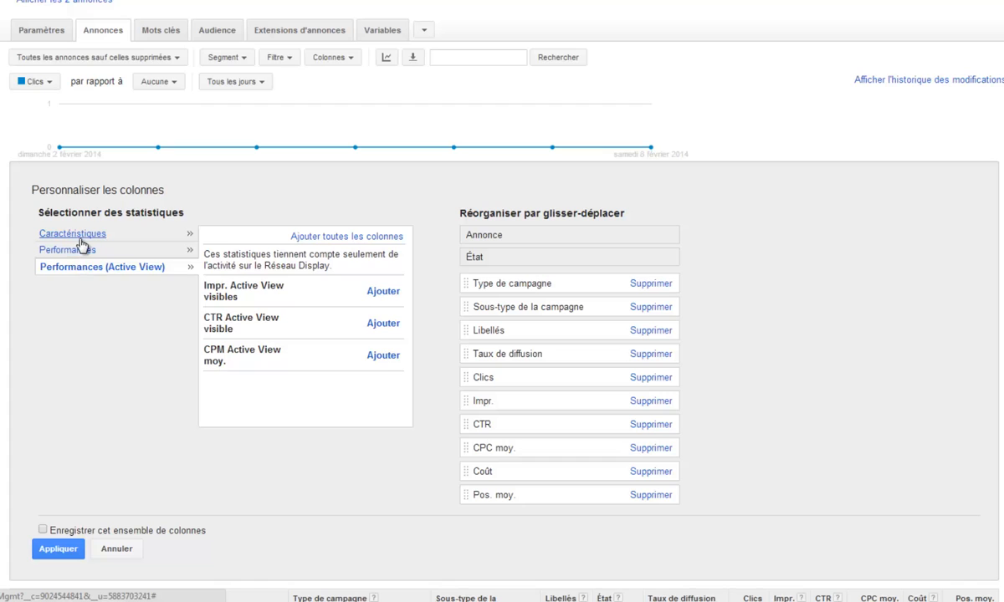
click(74, 234)
scroll(352, 310, down, 2)
scroll(357, 313, up, 2)
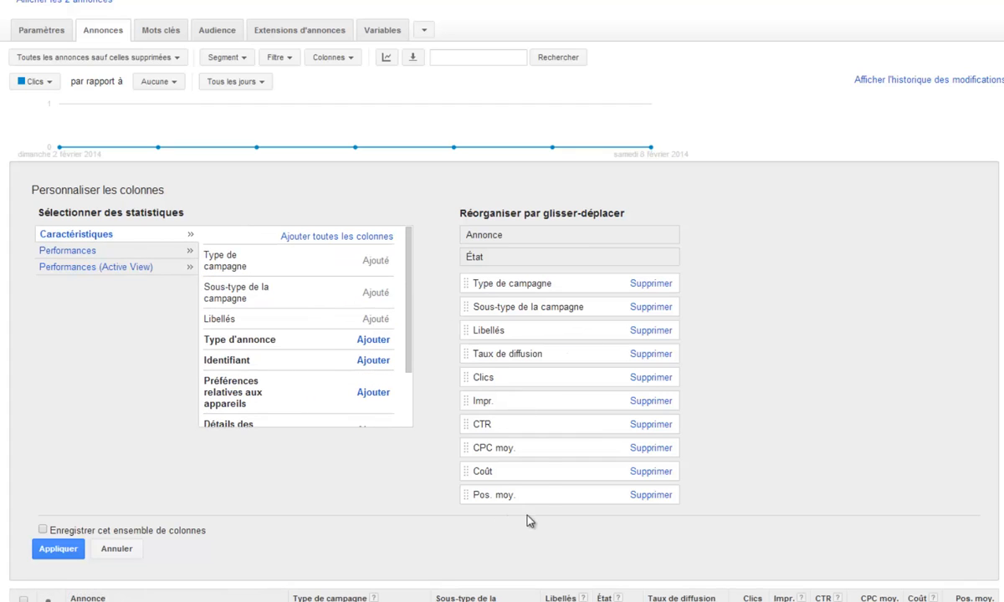
click(69, 251)
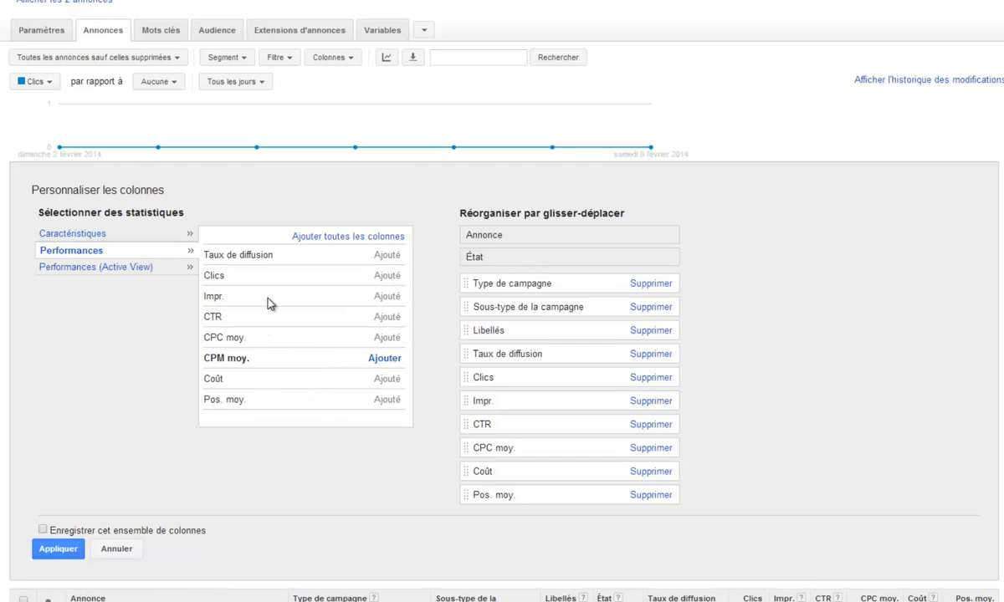
click(125, 552)
scroll(337, 439, up, 1)
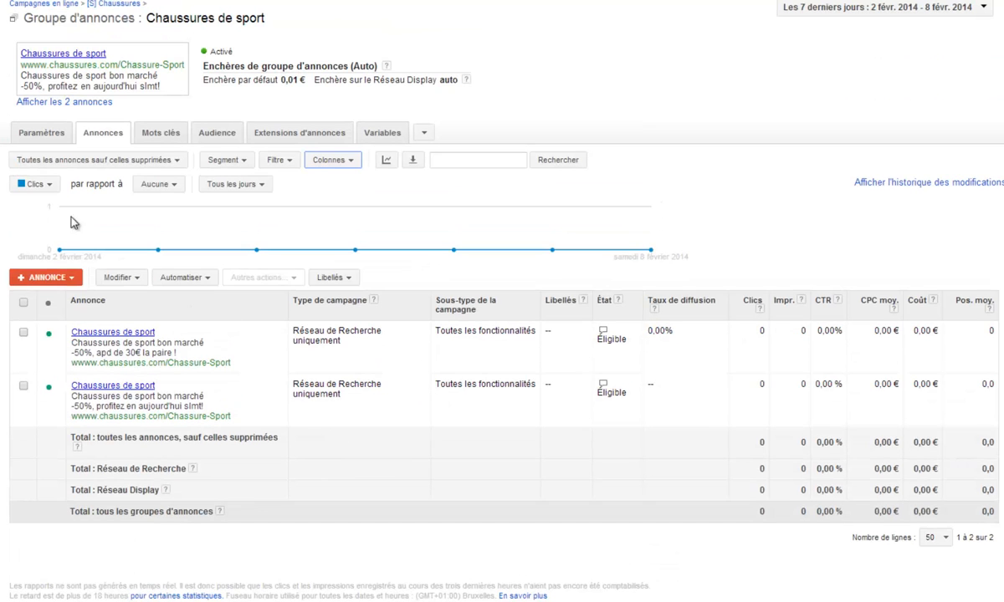